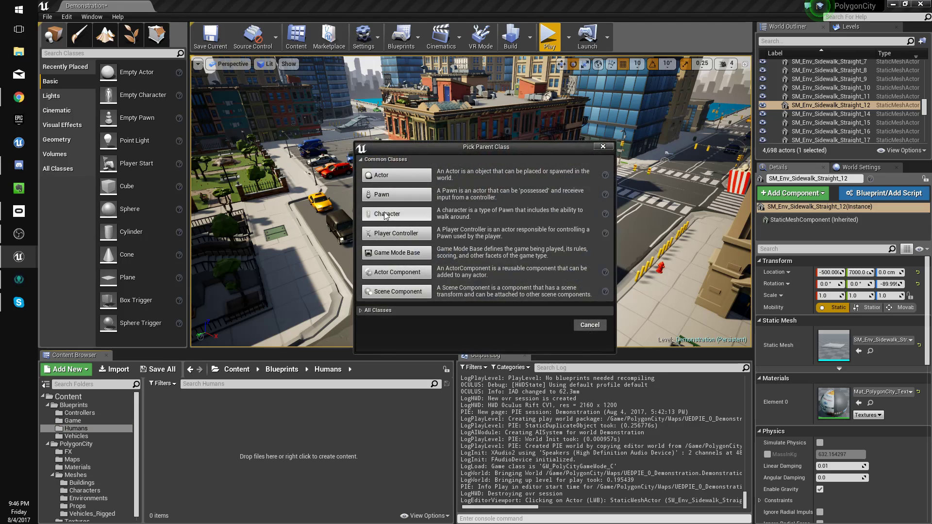
# Create a Character-based Blueprint named BaseHuman in the Humans folder and open it for editing.
pyautogui.click(383, 212)
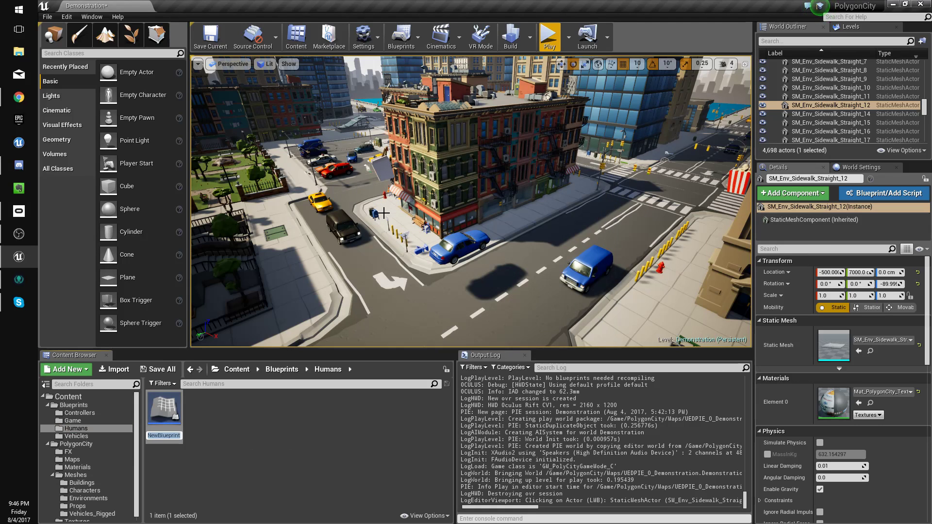
pyautogui.write('BaseHuman')
pyautogui.press('Return')
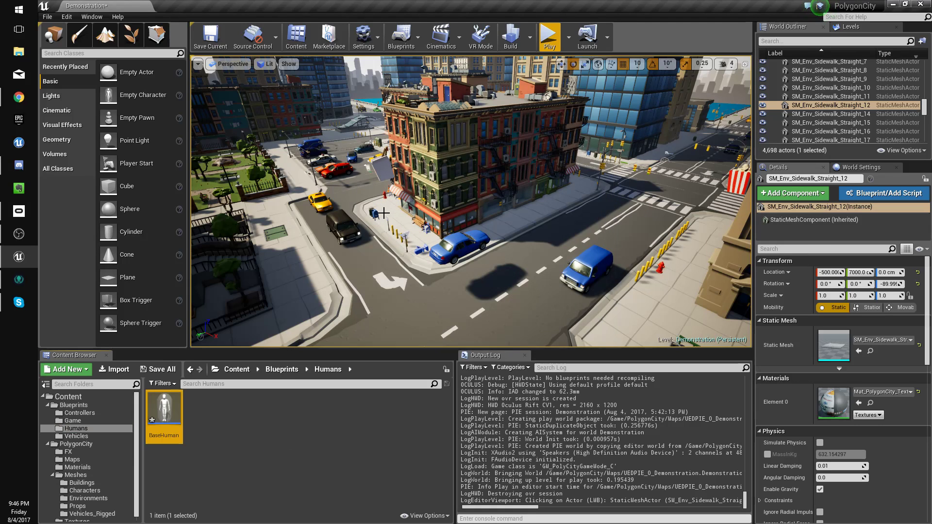
pyautogui.doubleClick(156, 404)
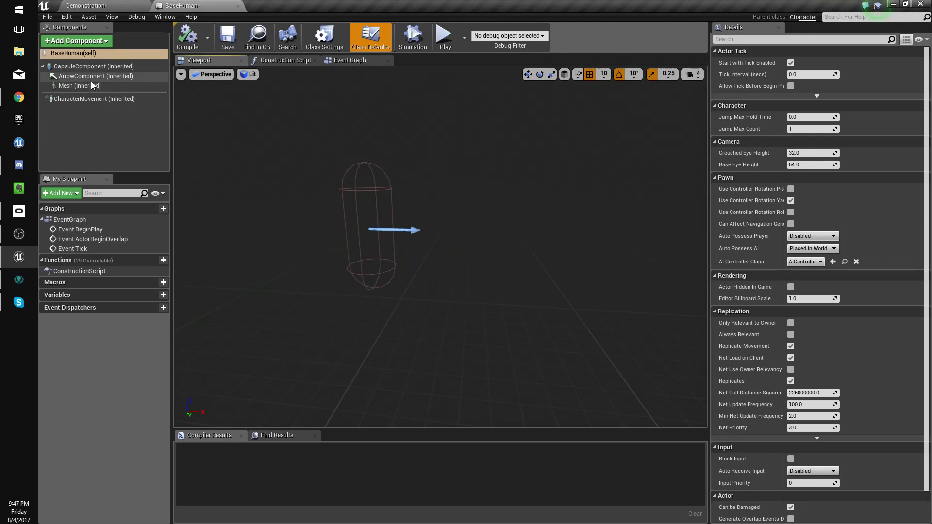
# Assign the SK_Character_BusinessMan_Shirt skeletal mesh to BaseHuman's inherited Mesh component.
pyautogui.click(80, 86)
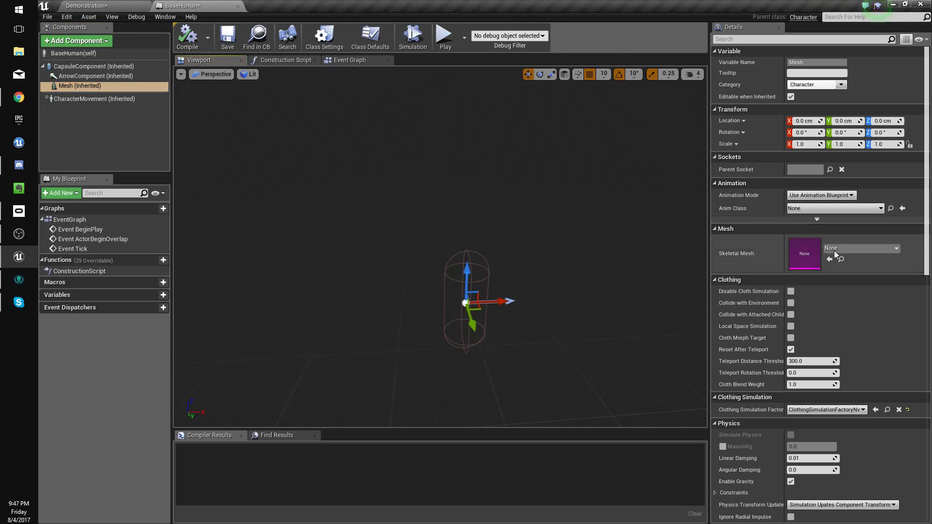
pyautogui.click(836, 249)
pyautogui.click(866, 328)
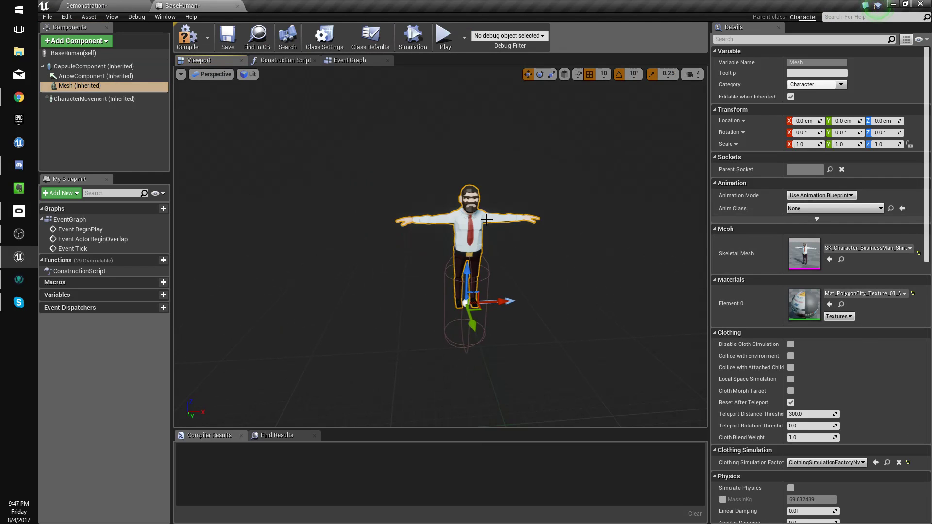
# Rotate the character mesh to -90° about Z and lower it to -90 cm so it fits the capsule.
pyautogui.scroll(-5, 516, 262)
pyautogui.press('e')
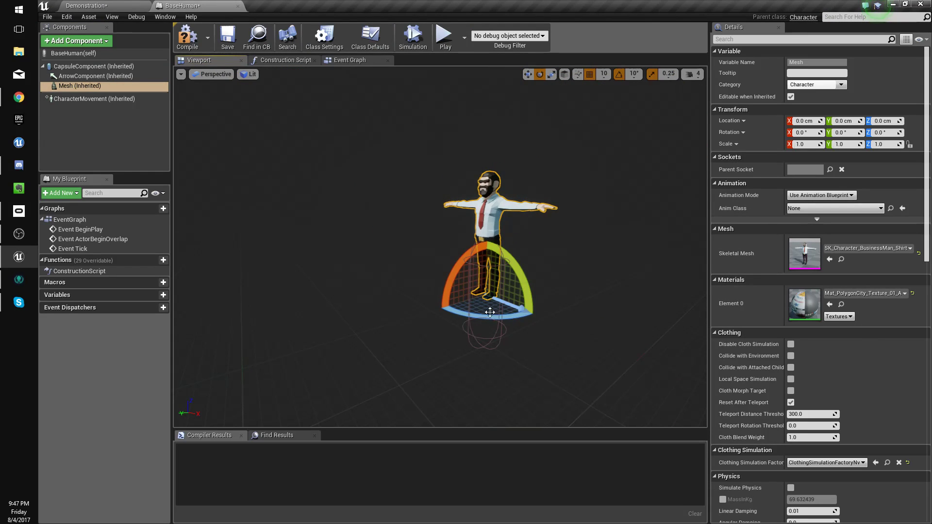
pyautogui.moveTo(491, 313); pyautogui.dragTo(527, 310)
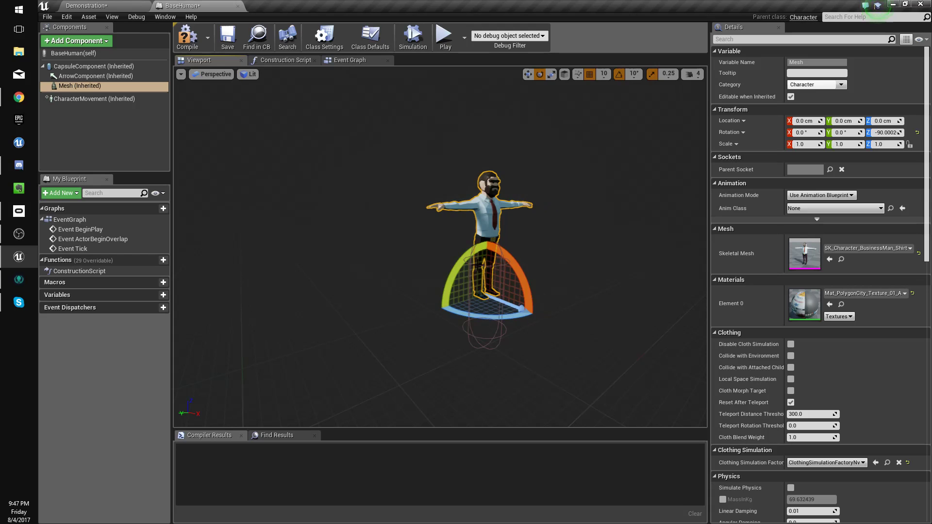
pyautogui.press('w')
pyautogui.moveTo(485, 265); pyautogui.dragTo(487, 321)
pyautogui.scroll(10, 487, 321)
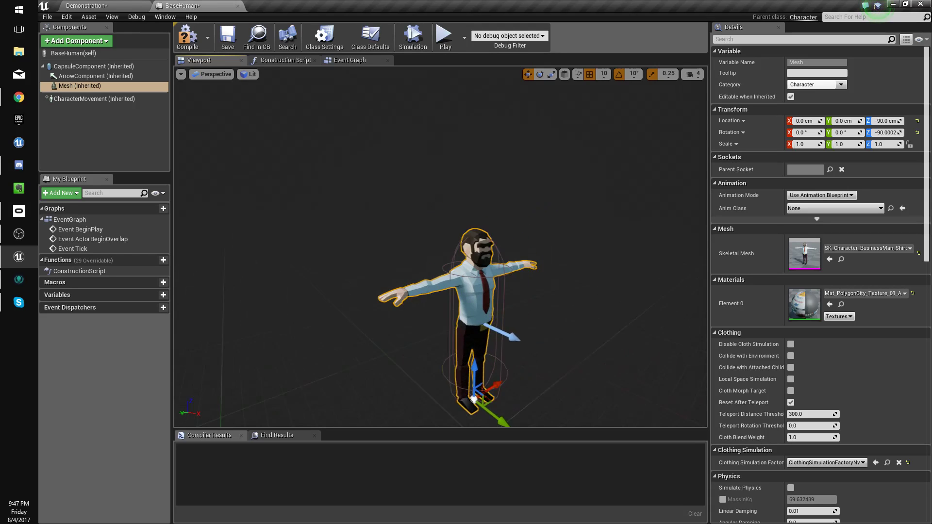
# Compile and save the BaseHuman Blueprint, and return to the Demonstration level.
pyautogui.click(187, 36)
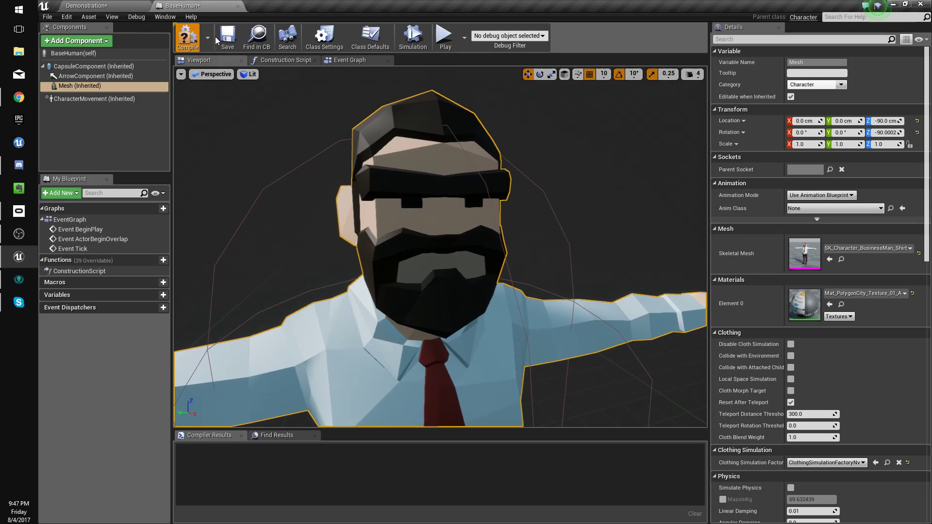
pyautogui.click(227, 37)
pyautogui.rightClick(79, 5)
pyautogui.click(355, 112)
pyautogui.press('w')
pyautogui.moveTo(354, 112); pyautogui.dragTo(413, 114, button='right')
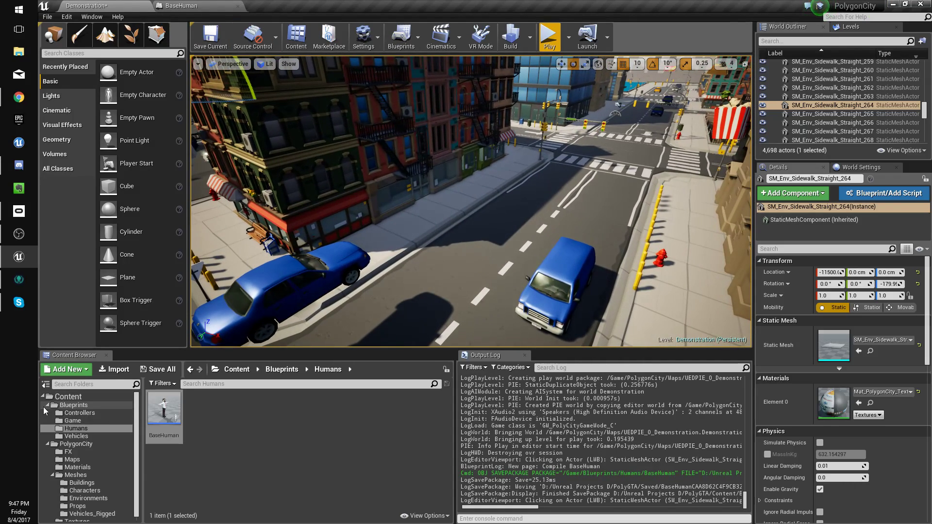
# Add the Third Person Blueprint feature pack to the project from the Content root.
pyautogui.click(47, 405)
pyautogui.click(48, 413)
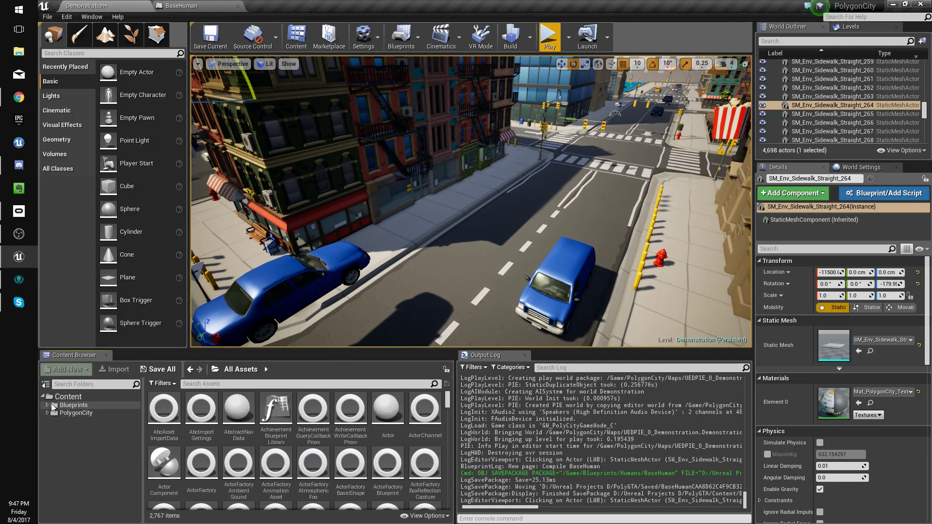
pyautogui.click(60, 397)
pyautogui.click(68, 370)
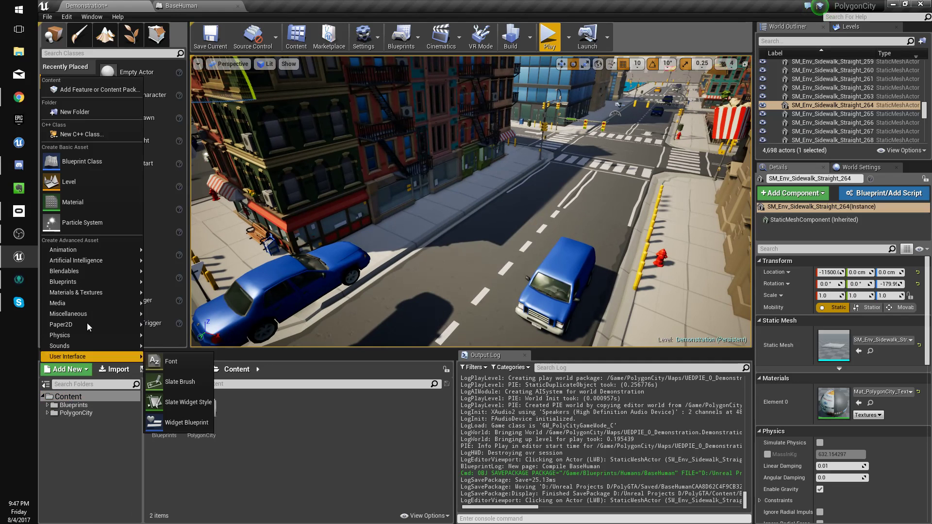
pyautogui.click(101, 89)
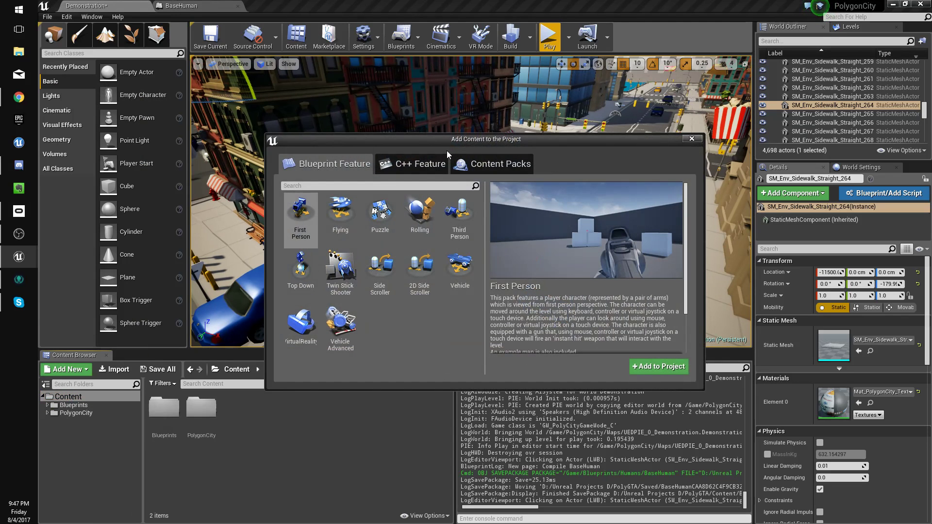
pyautogui.click(485, 166)
pyautogui.click(315, 162)
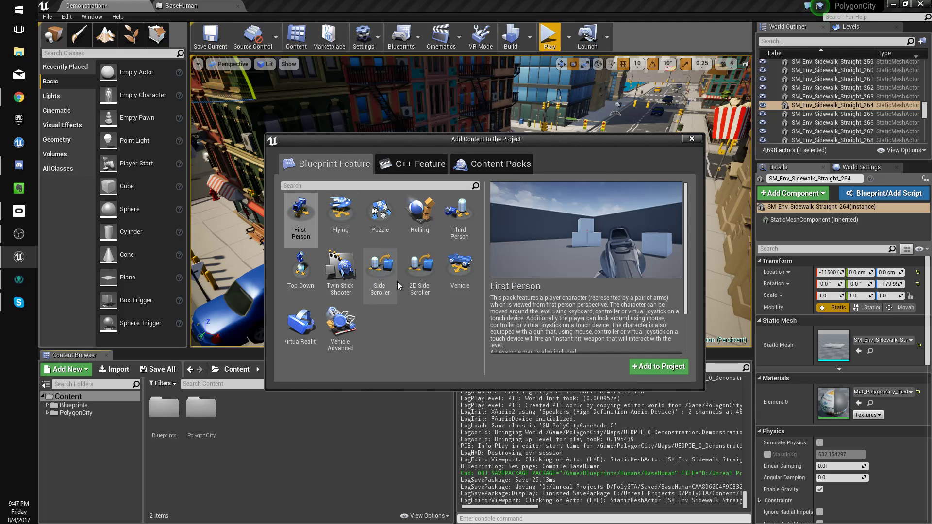
pyautogui.click(460, 220)
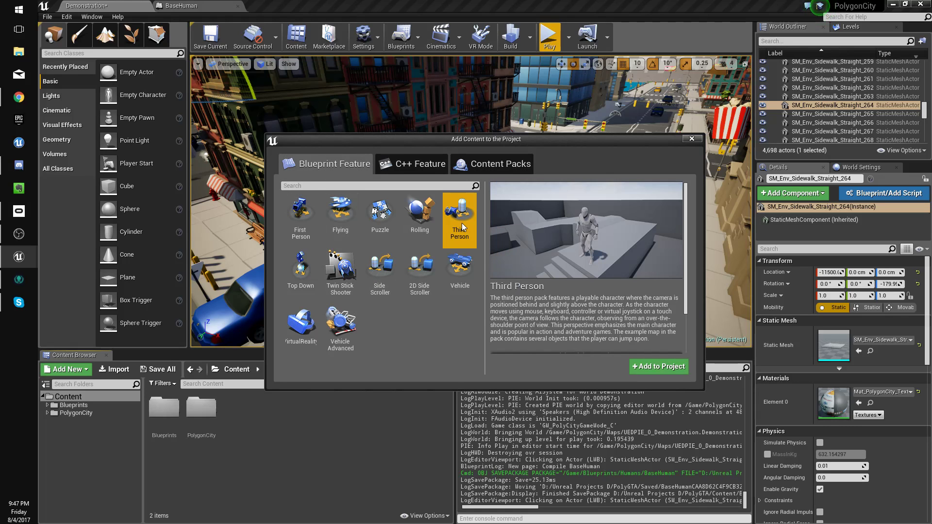
pyautogui.click(662, 367)
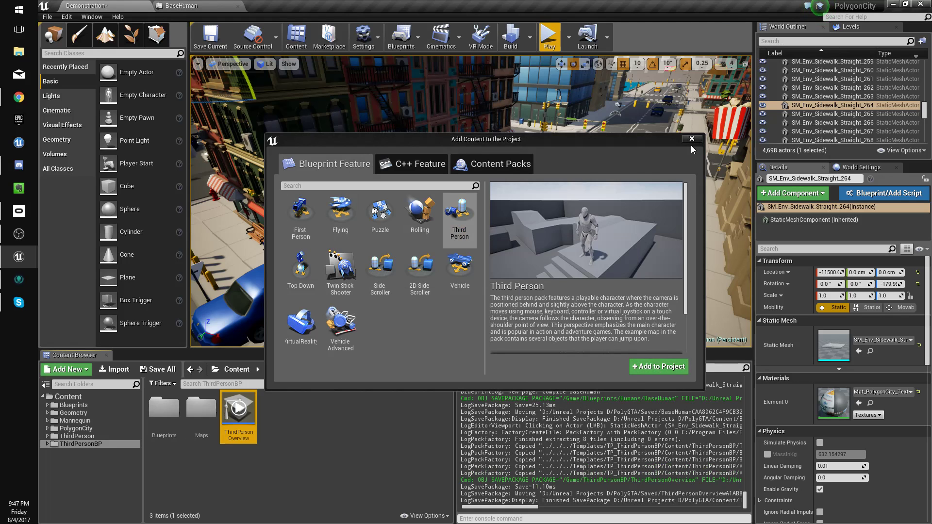
pyautogui.click(691, 139)
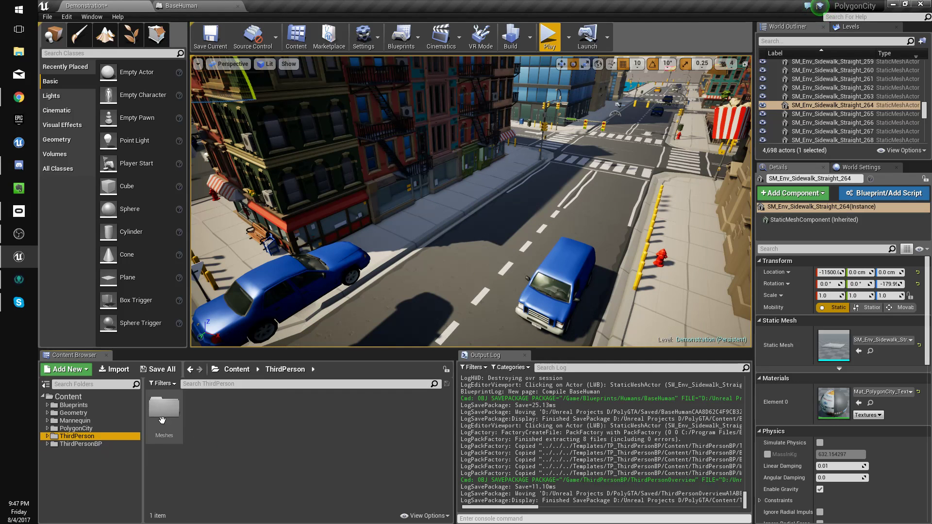
# Delete the Maps folder inside ThirdPersonBP.
pyautogui.doubleClick(163, 414)
pyautogui.doubleClick(91, 450)
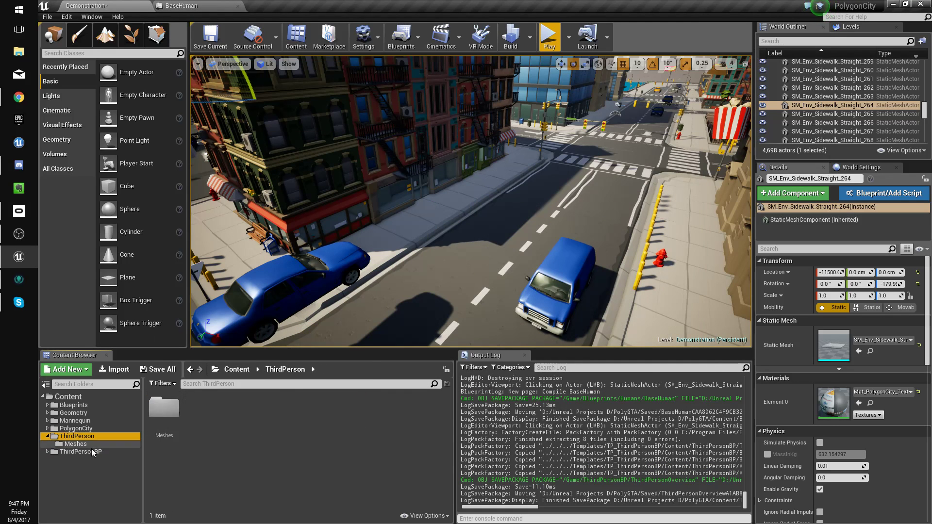
pyautogui.click(201, 410)
pyautogui.press('Delete')
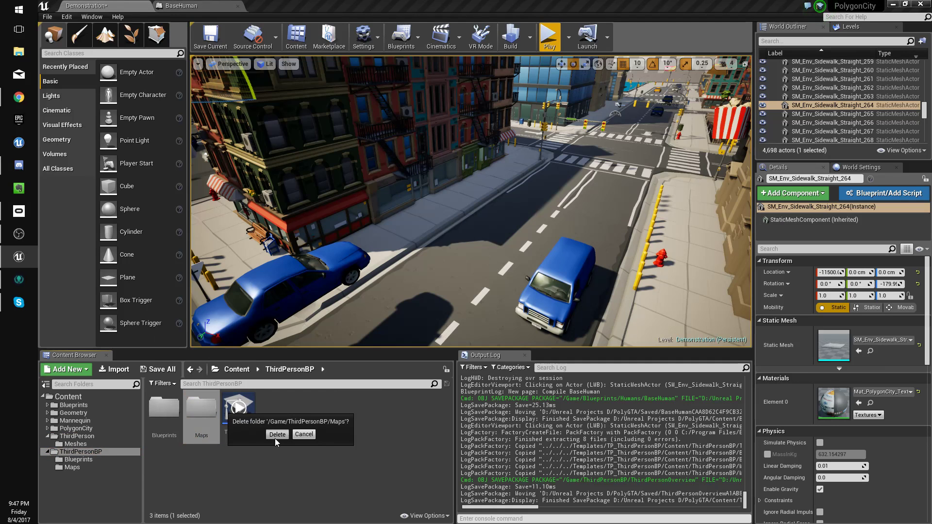
pyautogui.click(275, 437)
pyautogui.click(421, 422)
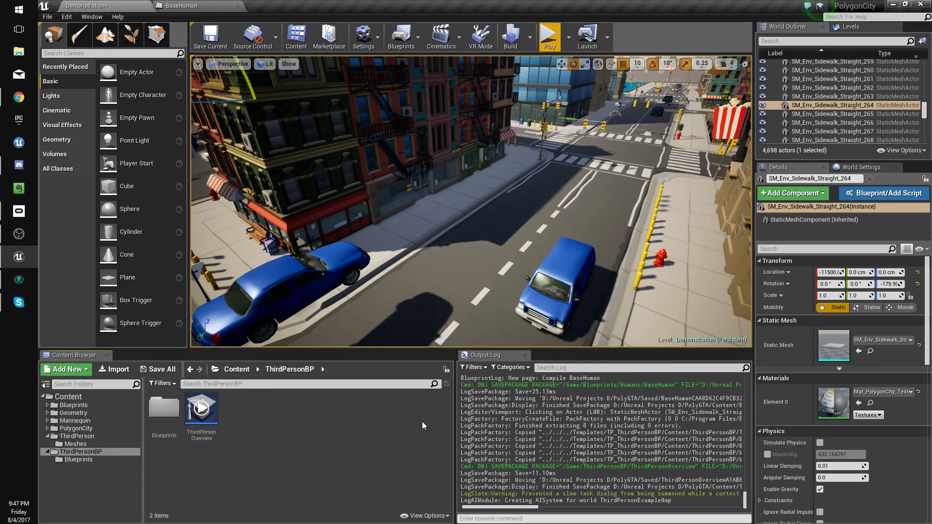
# Try to delete the ThirdPerson folder together with its Meshes content.
pyautogui.click(95, 439)
pyautogui.press('Delete')
pyautogui.click(132, 462)
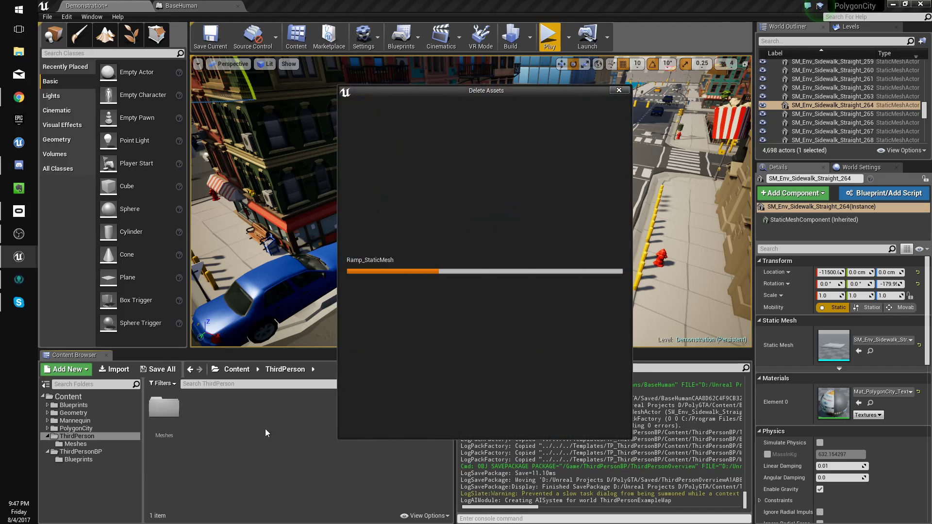
pyautogui.click(422, 425)
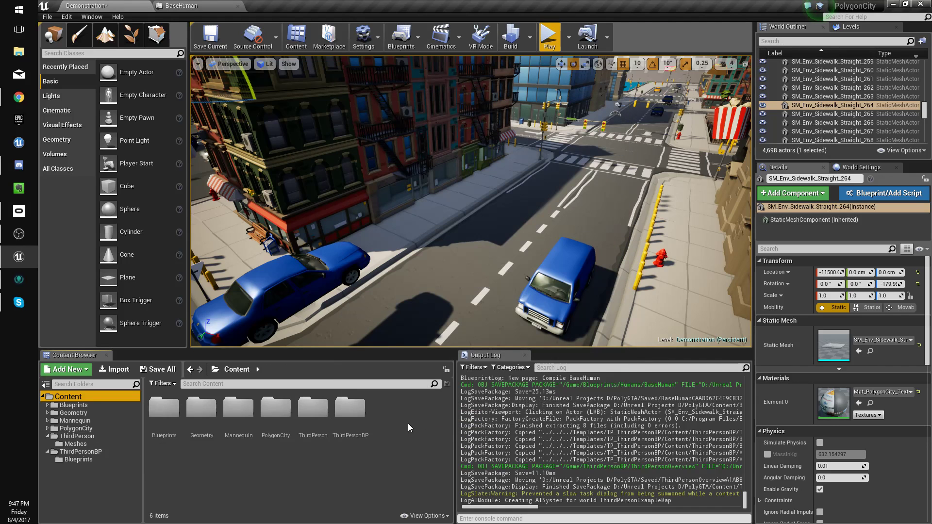
pyautogui.click(90, 441)
pyautogui.press('Delete')
pyautogui.click(139, 465)
pyautogui.rightClick(93, 439)
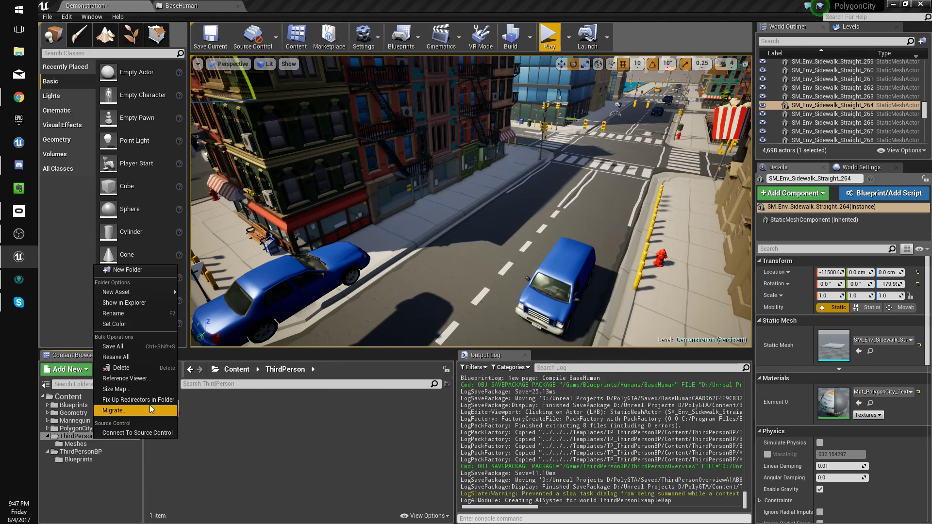
pyautogui.click(114, 434)
pyautogui.press('Delete')
pyautogui.click(133, 468)
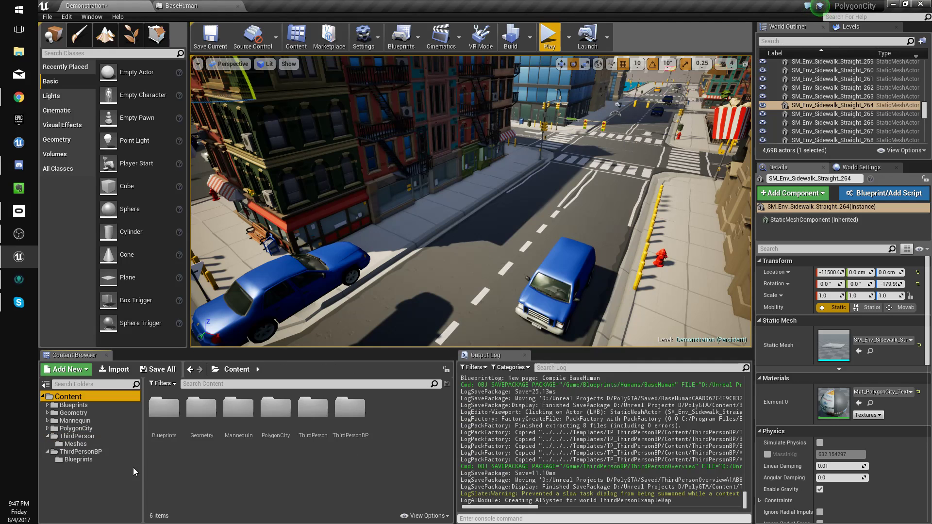
# Look through the ThirdPersonBP folder and open the Mannequin's Animations folder.
pyautogui.click(83, 443)
pyautogui.click(47, 437)
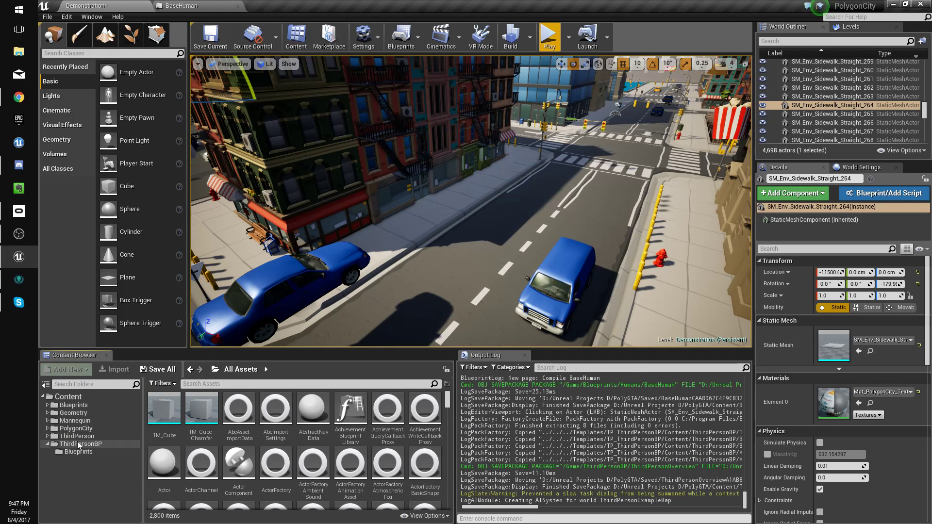
pyautogui.click(78, 442)
pyautogui.click(255, 423)
pyautogui.moveTo(470, 201); pyautogui.dragTo(533, 213, button='right')
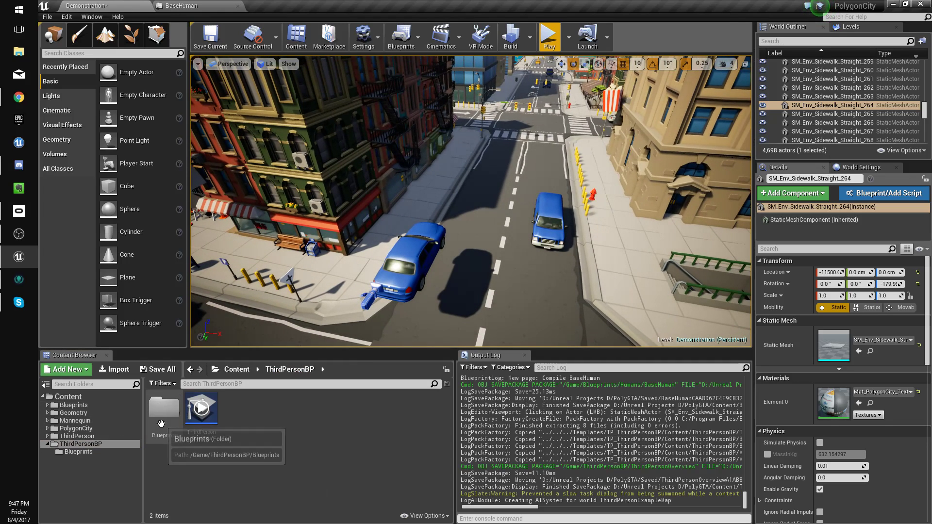
pyautogui.click(100, 421)
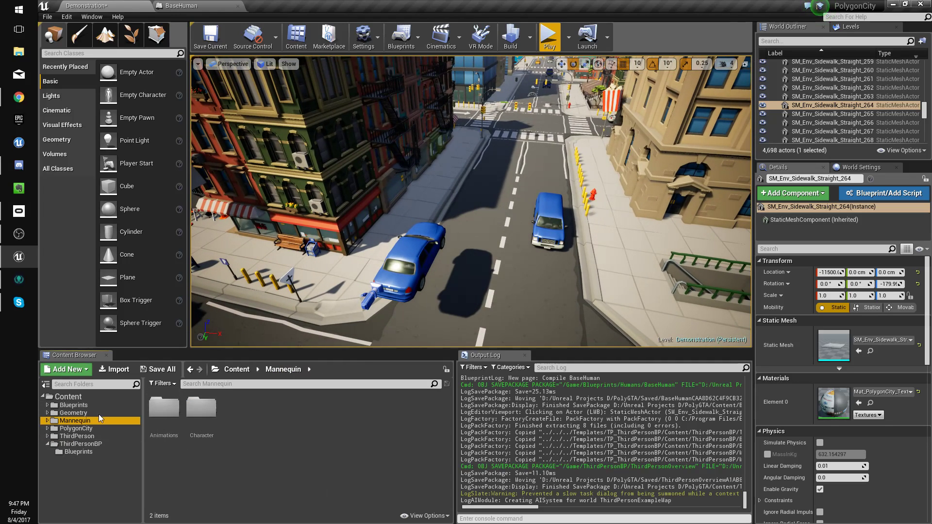
pyautogui.doubleClick(158, 411)
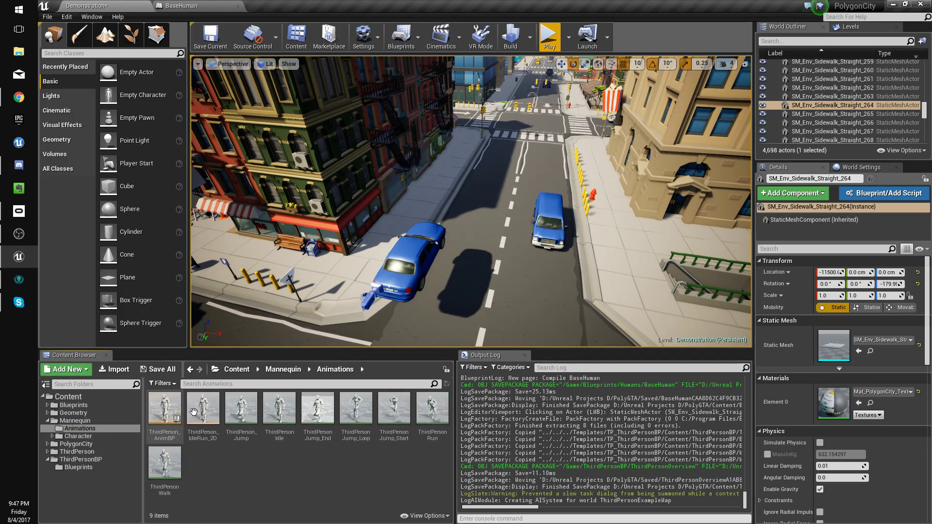
pyautogui.rightClick(165, 410)
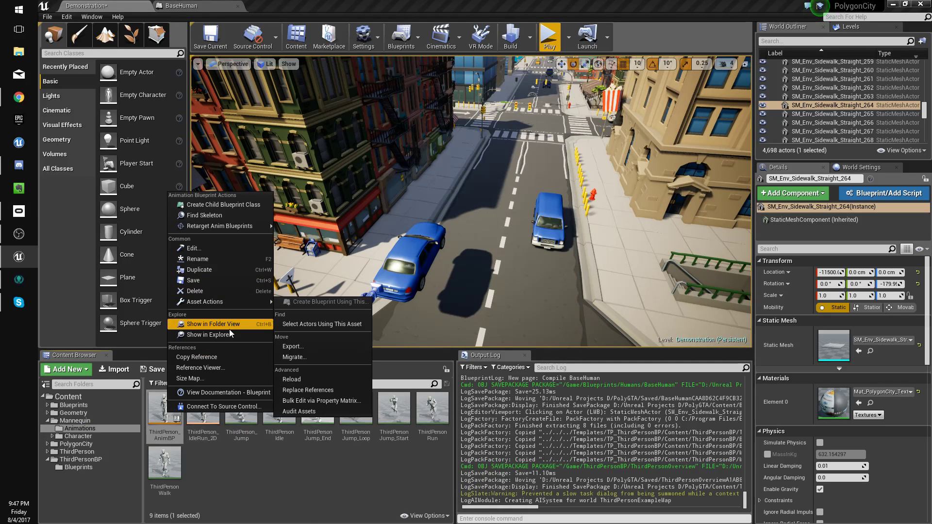
pyautogui.moveTo(264, 226)
pyautogui.click(339, 227)
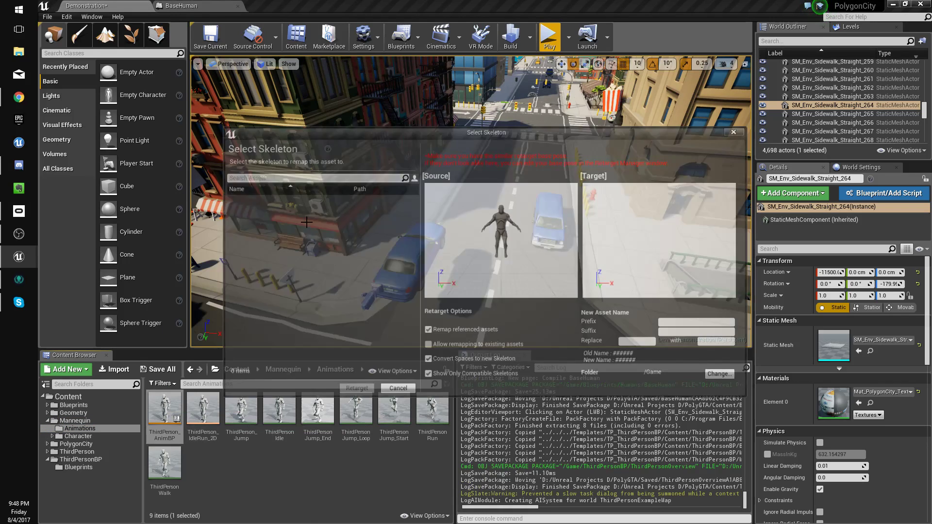
pyautogui.click(736, 131)
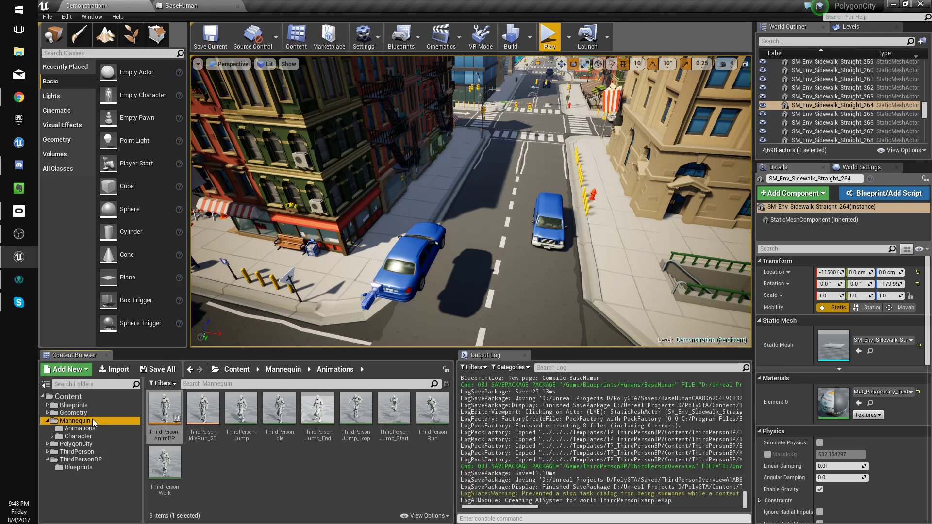
# Open UE4_Mannequin_Skeleton from the Mannequin character's Mesh folder, and bring up its related mesh and animation editors.
pyautogui.click(92, 418)
pyautogui.doubleClick(206, 414)
pyautogui.doubleClick(206, 414)
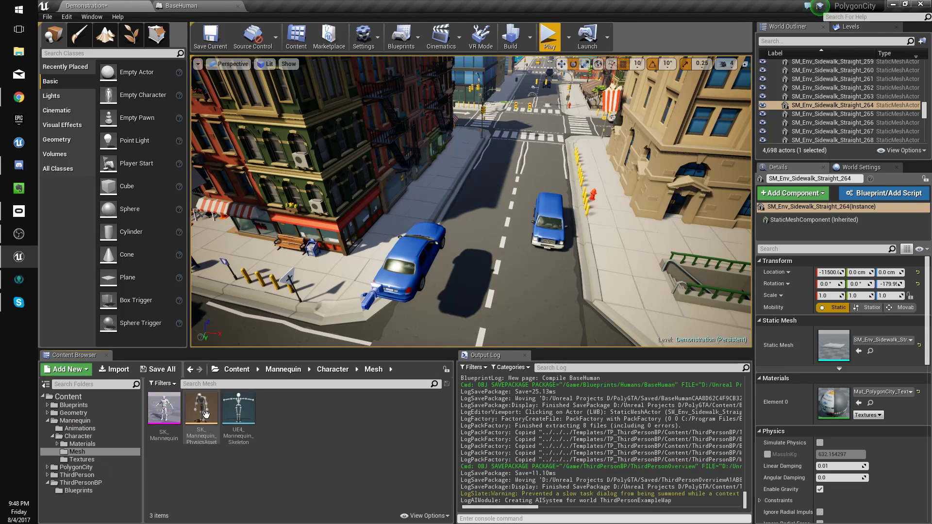
pyautogui.doubleClick(237, 416)
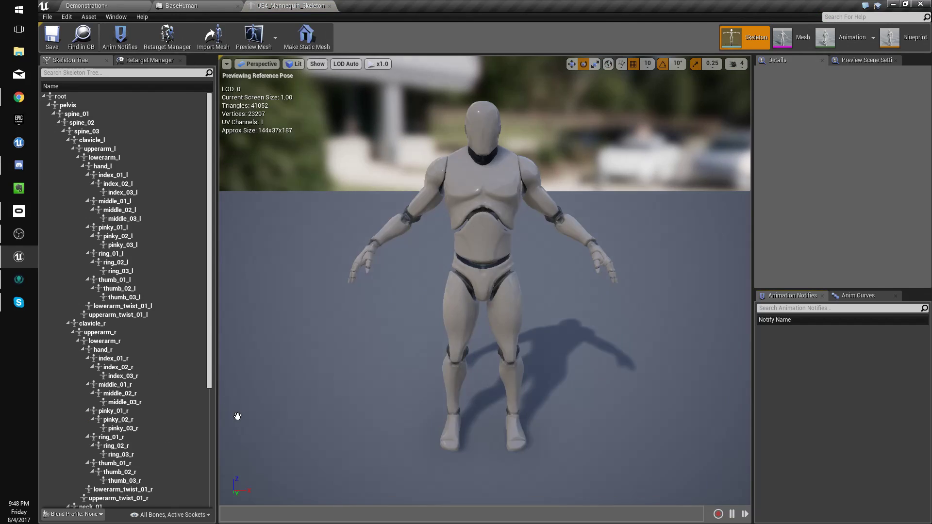
pyautogui.click(800, 42)
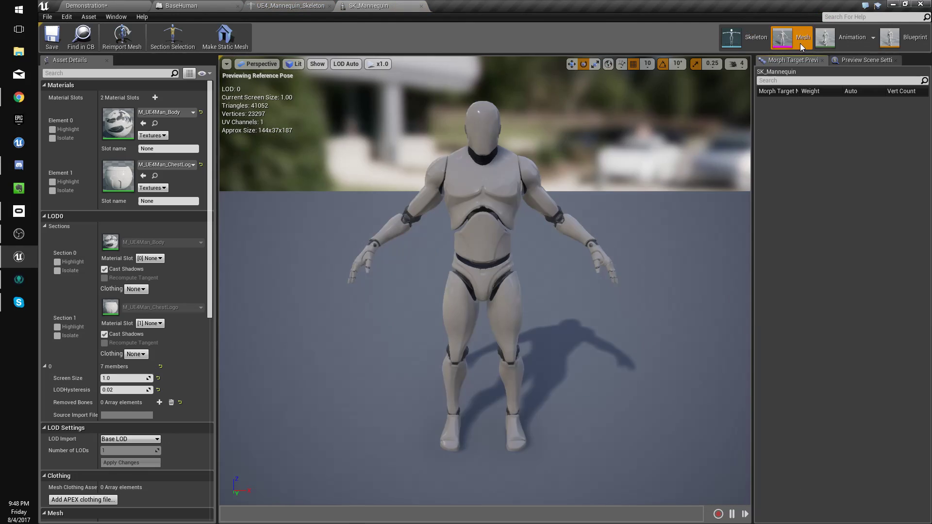
pyautogui.click(853, 43)
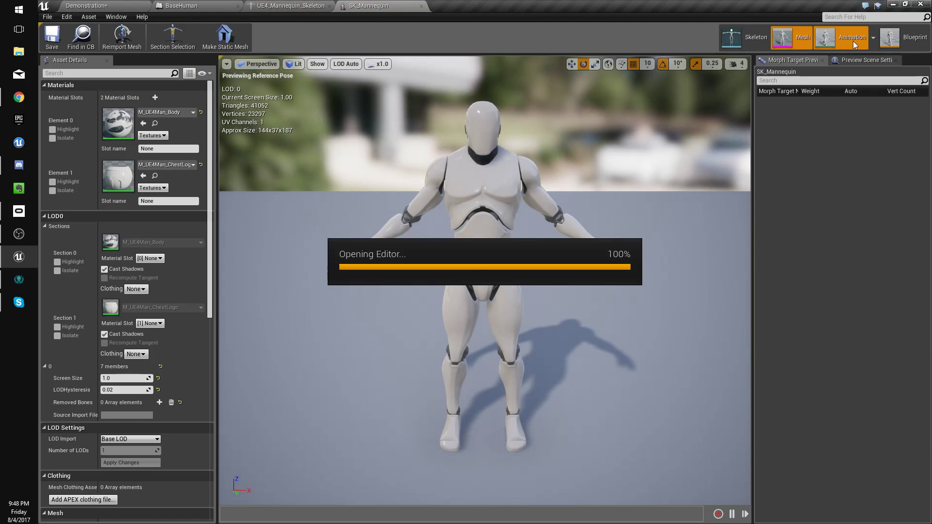
# Set the Humanoid rig on UE4_Mannequin_Skeleton for retargeting, save the skeleton, and close the open asset editors.
pyautogui.click(731, 42)
pyautogui.scroll(-2, 89, 203)
pyautogui.click(148, 61)
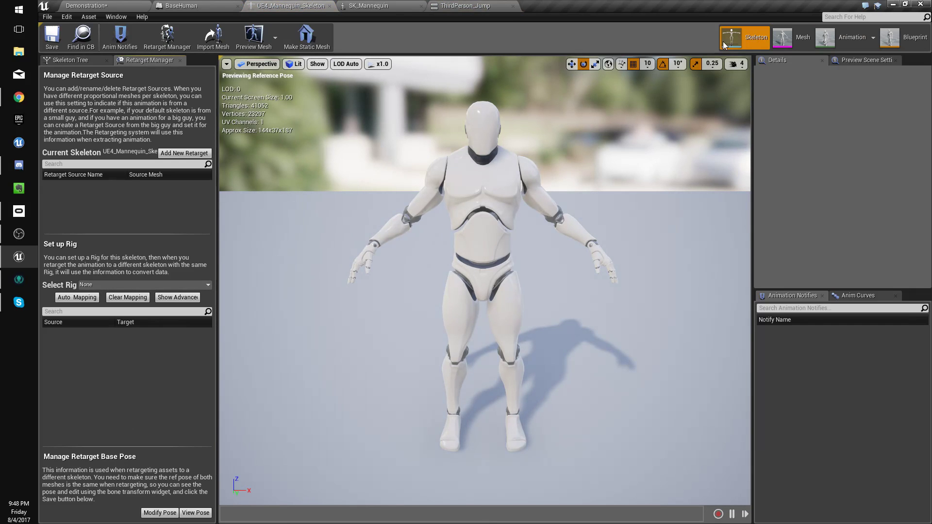
pyautogui.click(95, 285)
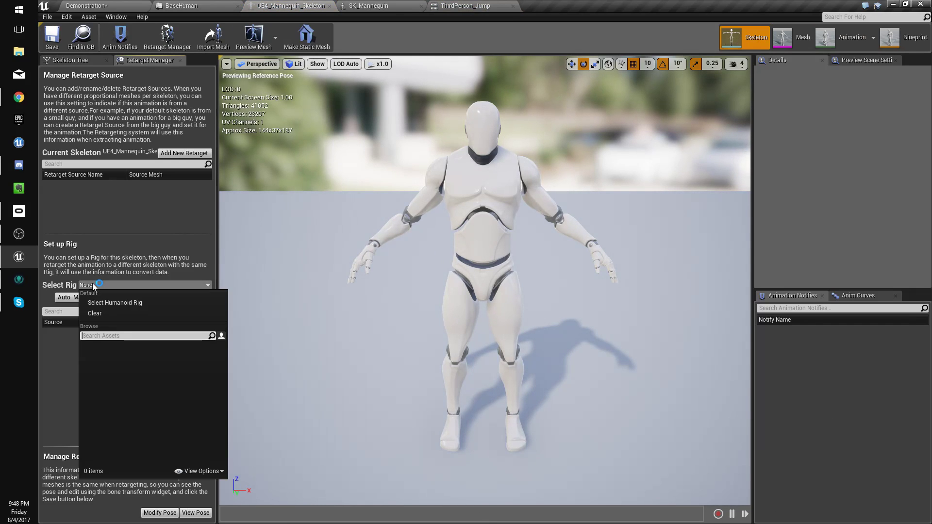
pyautogui.click(115, 304)
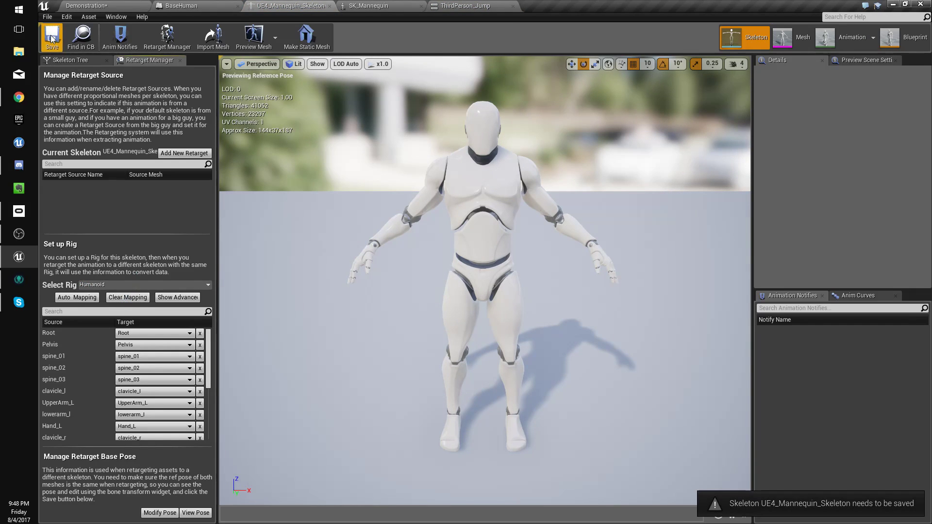
pyautogui.middleClick(298, 5)
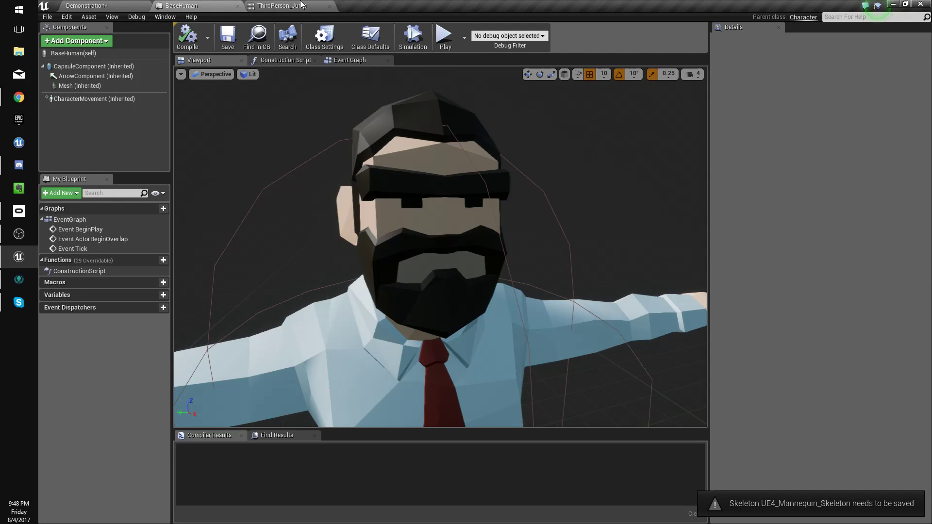
pyautogui.middleClick(193, 4)
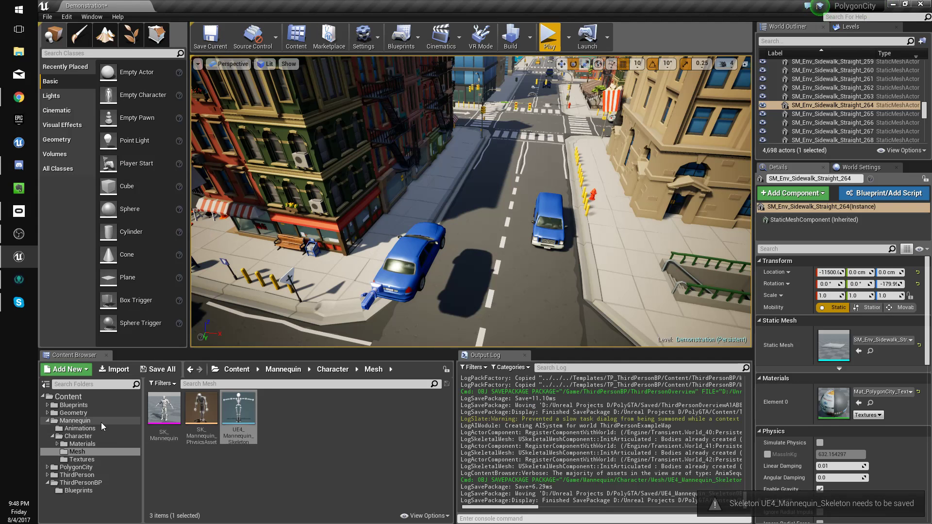
# Open the SK_Character_City_Rig skeleton from the Characters folder in PolygonCity's Meshes.
pyautogui.click(101, 467)
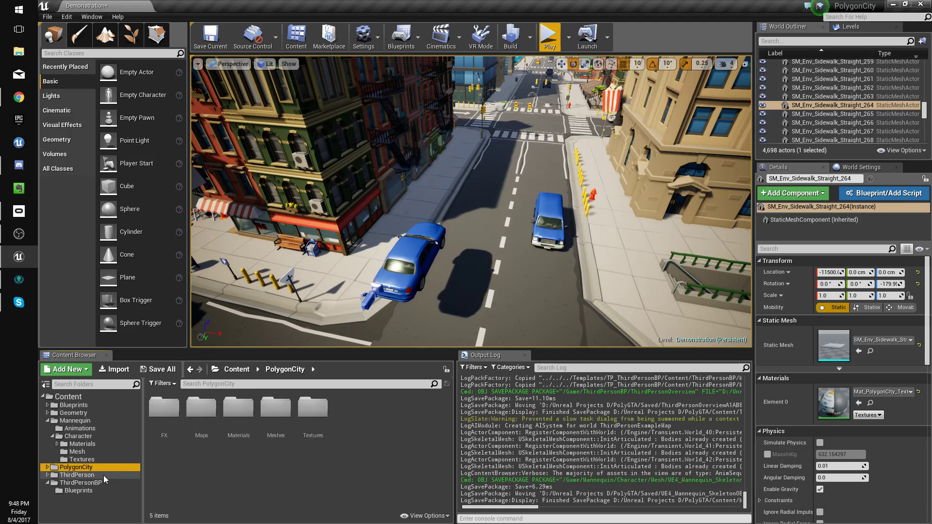
pyautogui.doubleClick(266, 413)
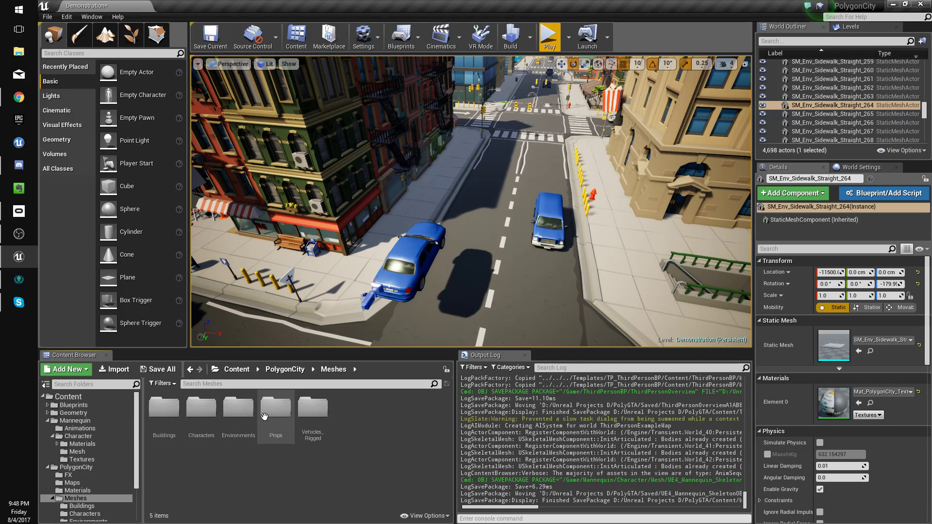
pyautogui.doubleClick(202, 410)
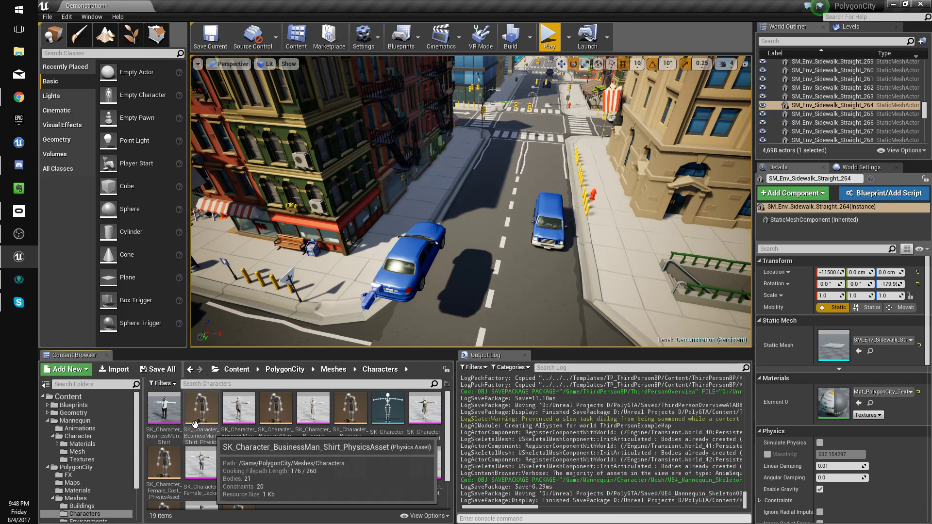
pyautogui.doubleClick(397, 423)
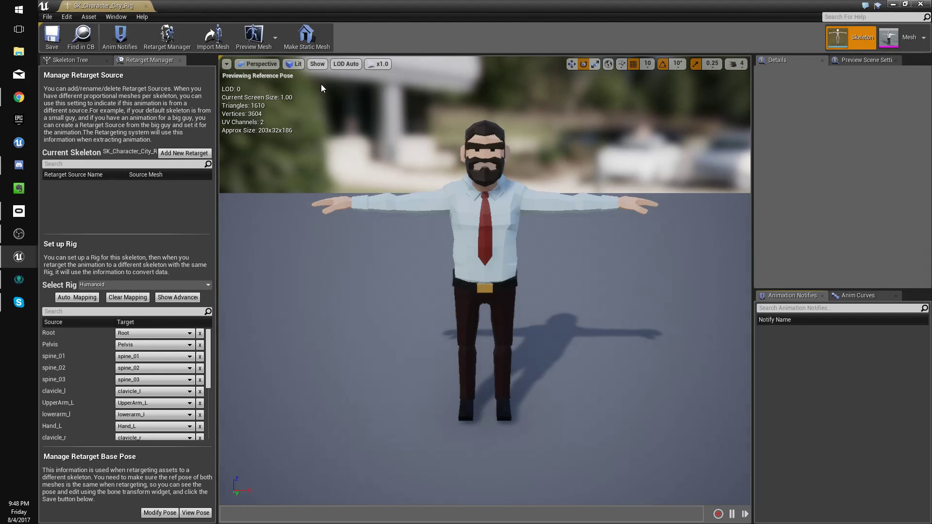
# Rotate UpperArm_R and UpperArm_L down into a symmetric A-pose, each with local rotation about X 23.36, Y 15.21, Z 57.04.
pyautogui.click(459, 175)
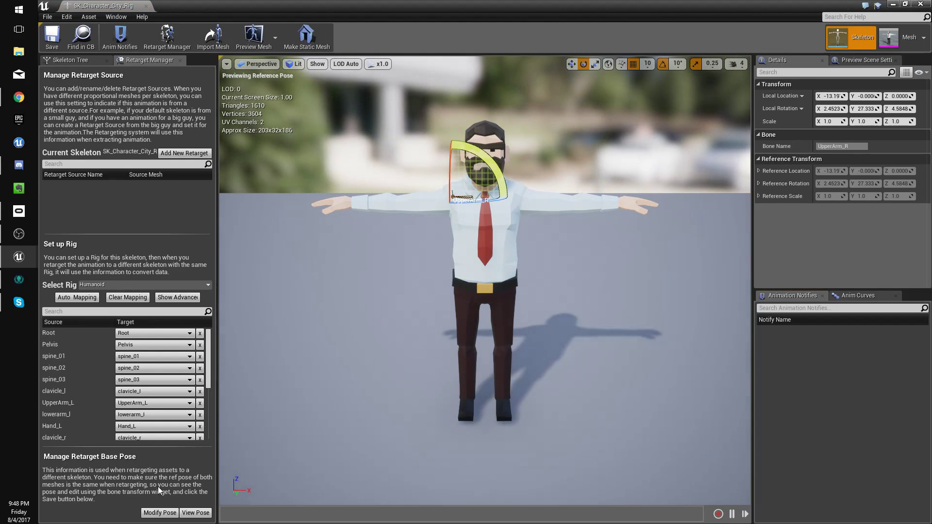
pyautogui.click(189, 514)
pyautogui.click(172, 515)
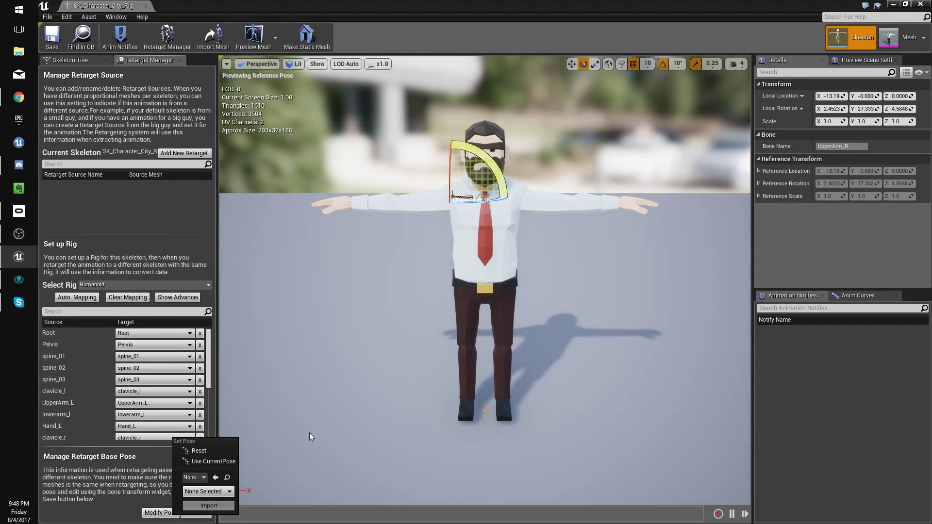
pyautogui.click(452, 168)
pyautogui.click(461, 176)
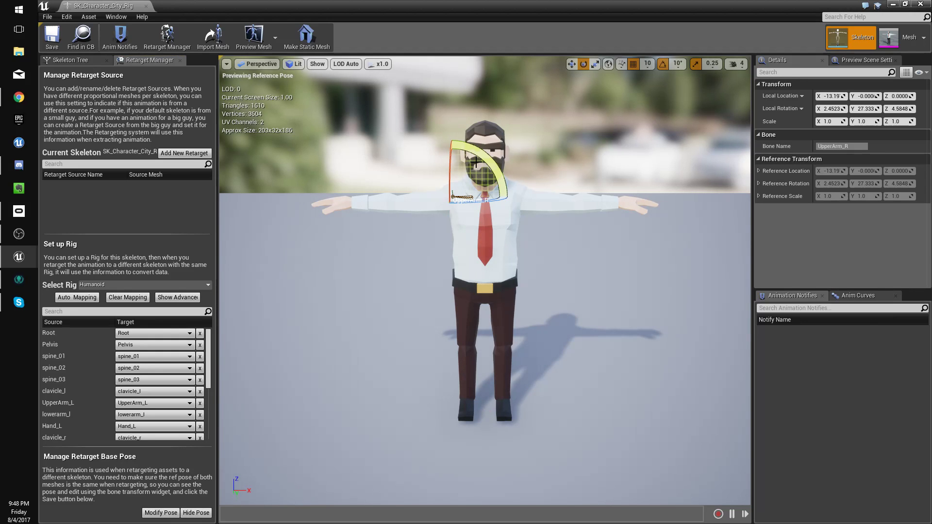
pyautogui.moveTo(458, 213); pyautogui.dragTo(474, 271, button='right')
pyautogui.moveTo(435, 381); pyautogui.dragTo(460, 377)
pyautogui.scroll(-6, 552, 312)
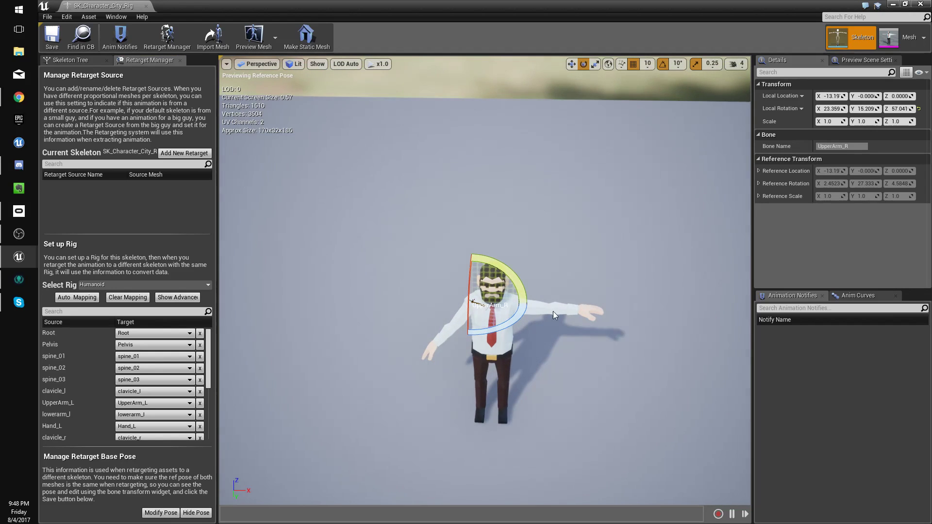
pyautogui.click(534, 303)
pyautogui.moveTo(481, 264); pyautogui.dragTo(549, 341)
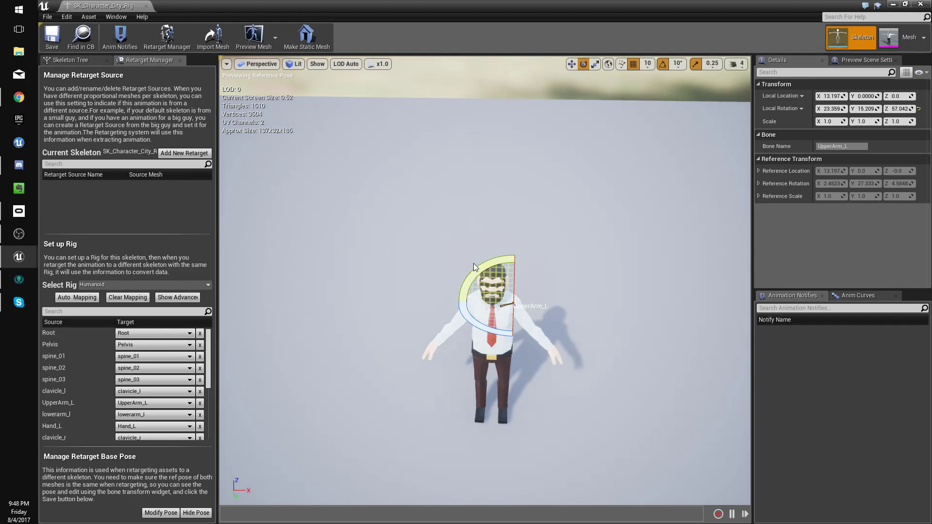
# Save SK_Character_City_Rig and set its retarget base pose from the current pose.
pyautogui.click(54, 43)
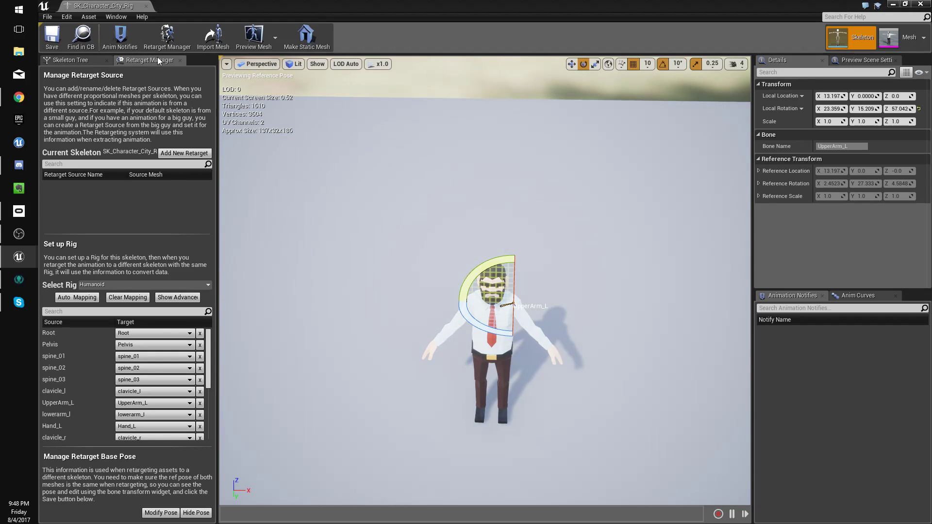
pyautogui.click(157, 513)
pyautogui.click(198, 458)
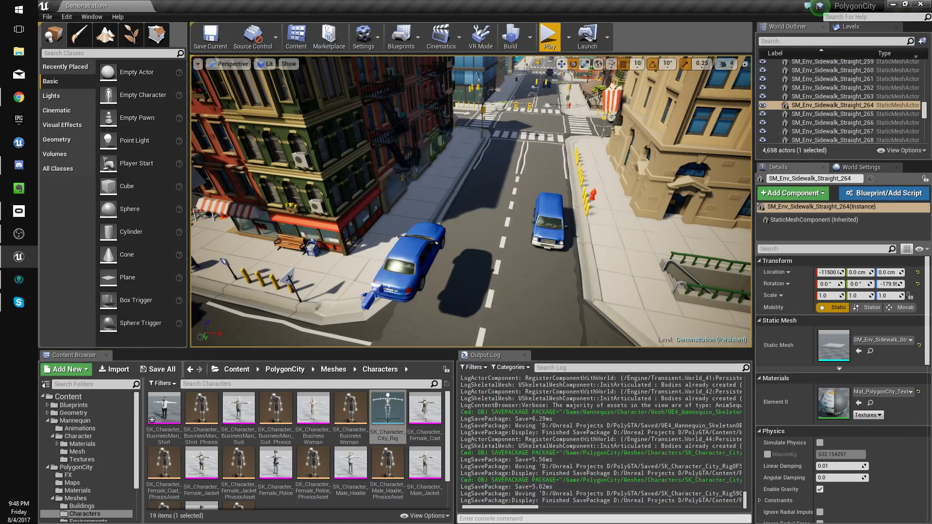
# Save all unsaved levels and assets of the project.
pyautogui.moveTo(457, 160); pyautogui.dragTo(241, 308, button='right')
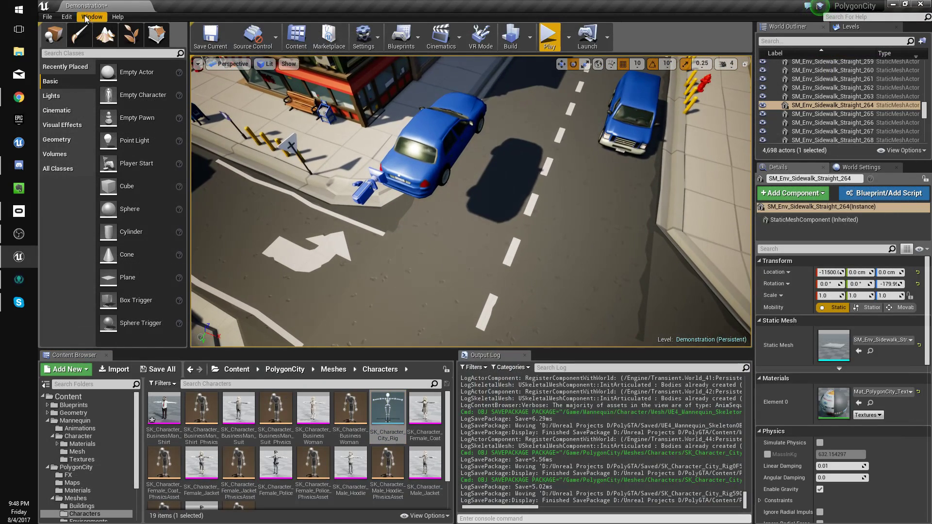
pyautogui.click(51, 19)
pyautogui.click(68, 99)
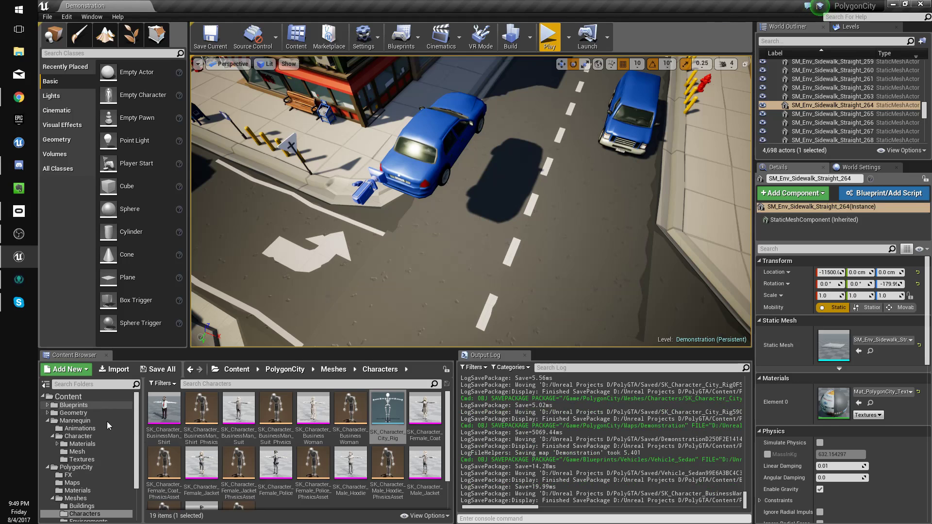
# Duplicate ThirdPerson_AnimBP from the Mannequin's Animations folder and retarget it with its referenced animations to SK_Character_City_Rig.
pyautogui.click(78, 420)
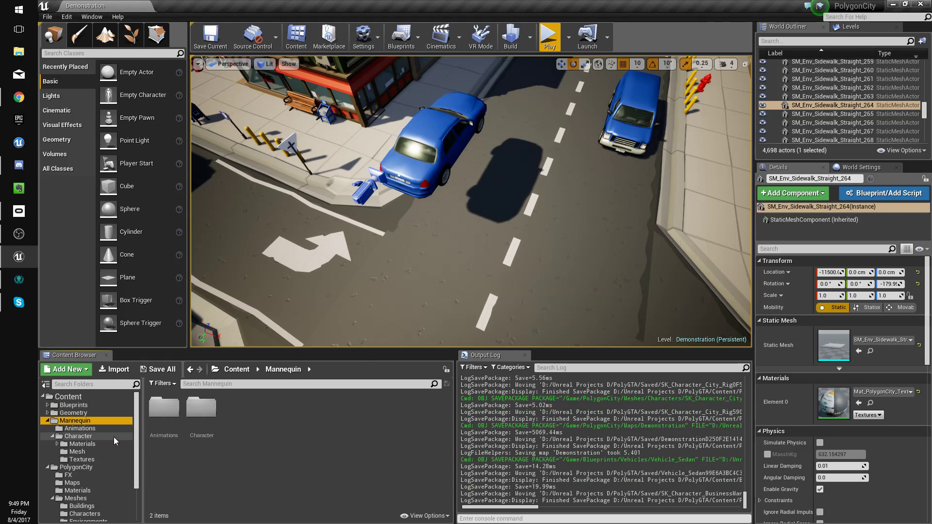
pyautogui.click(97, 428)
pyautogui.rightClick(164, 414)
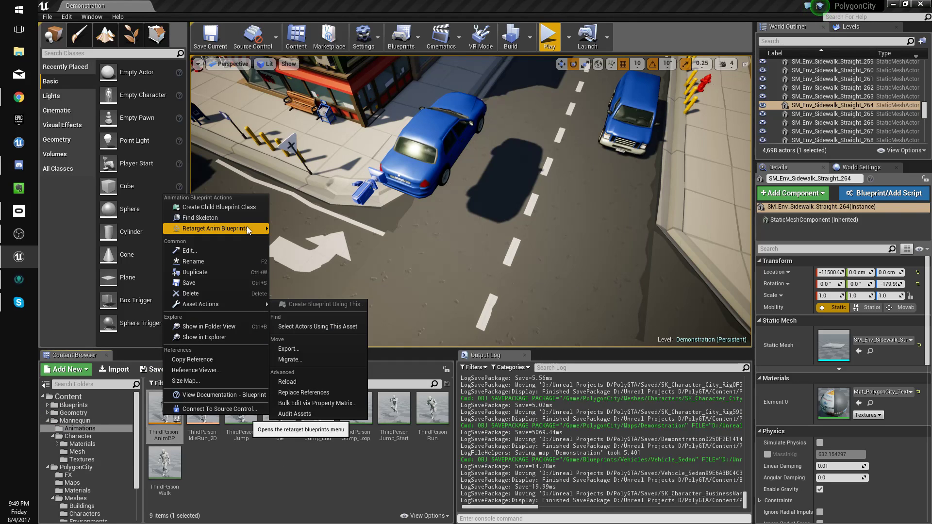
pyautogui.moveTo(247, 226)
pyautogui.click(316, 228)
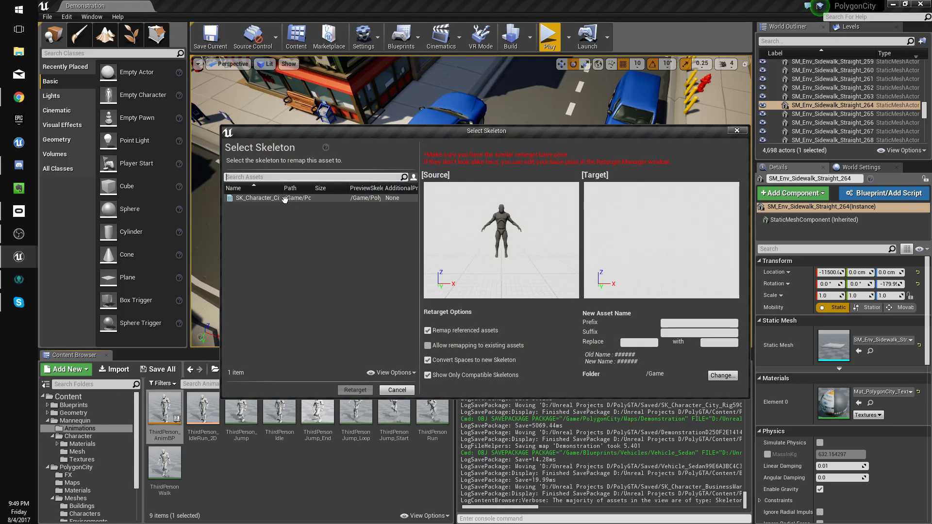
pyautogui.click(285, 199)
pyautogui.click(355, 390)
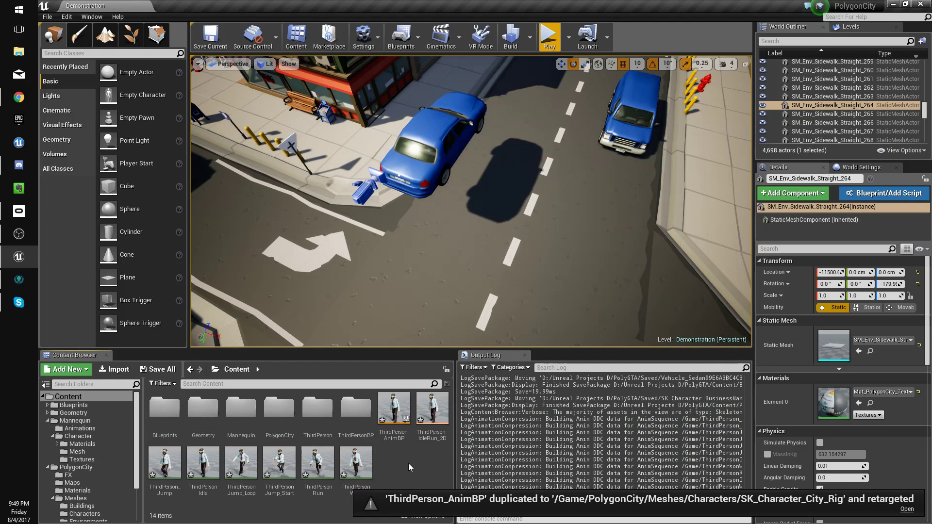
# Create a folder named RetargetedAnims in the Content root.
pyautogui.rightClick(400, 466)
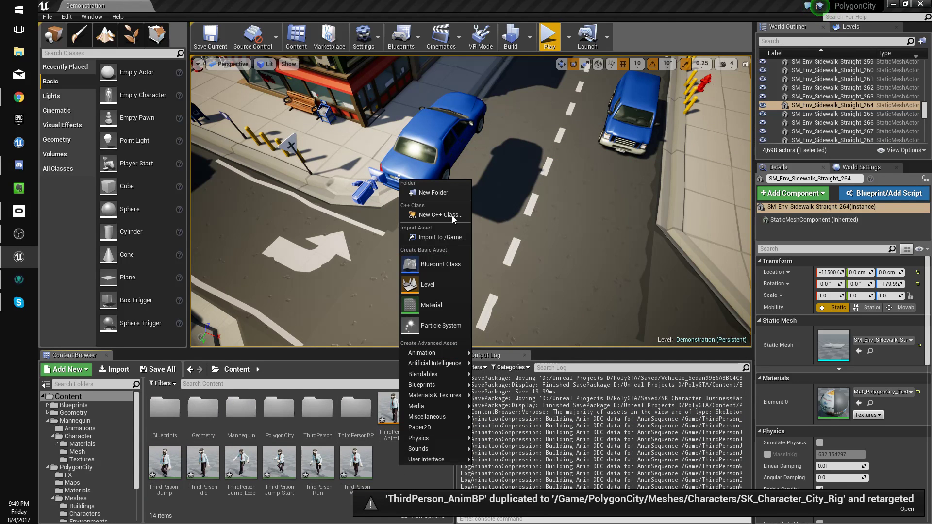
pyautogui.click(448, 193)
pyautogui.write('Reta')
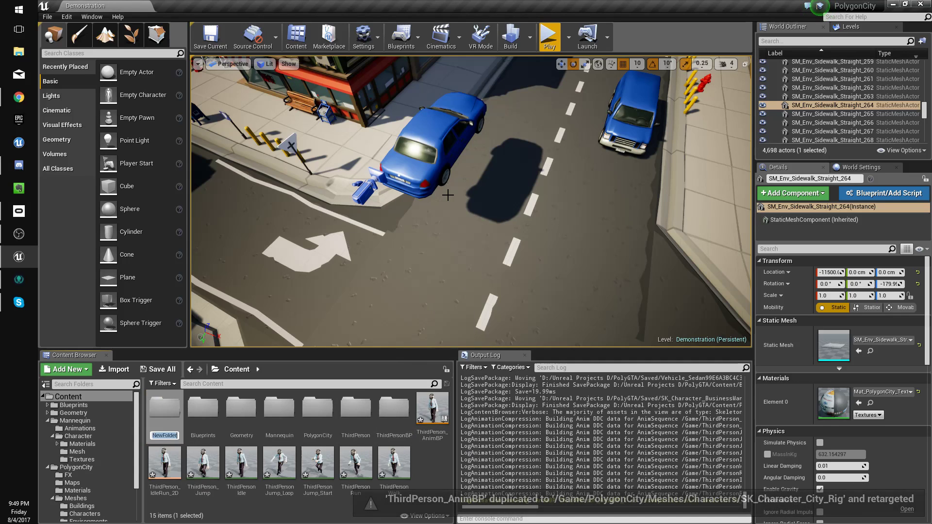
pyautogui.write('rgetedA')
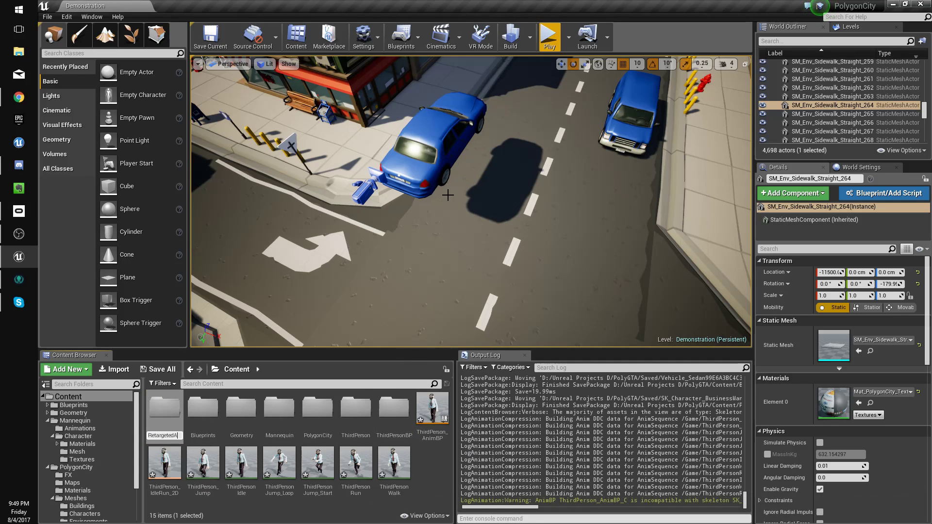
pyautogui.press('Return')
# Move all the retargeted assets, from ThirdPerson_AnimBP to ThirdPersonWalk, into the RetargetedAnims folder and open that folder.
pyautogui.click(396, 405)
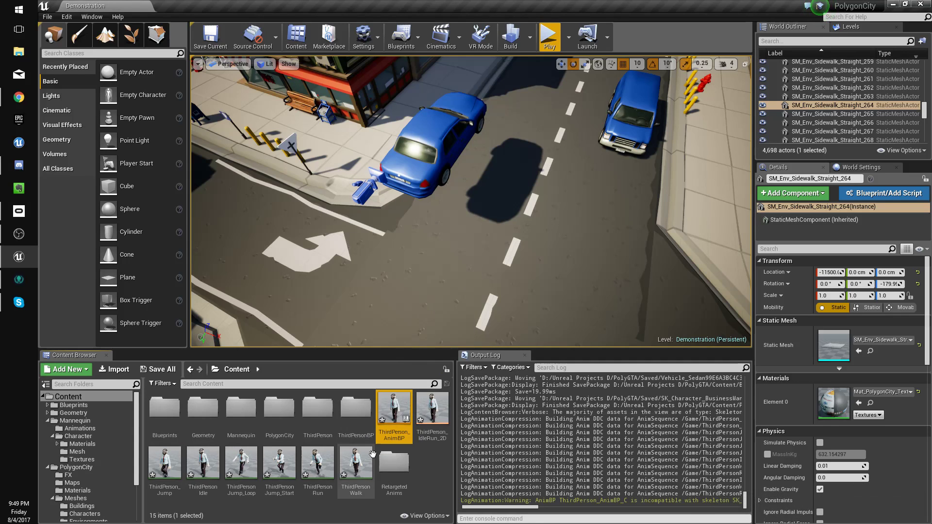
pyautogui.keyDown('shift'); pyautogui.click(372, 455); pyautogui.keyUp('shift')
pyautogui.moveTo(402, 406); pyautogui.dragTo(392, 467)
pyautogui.click(413, 490)
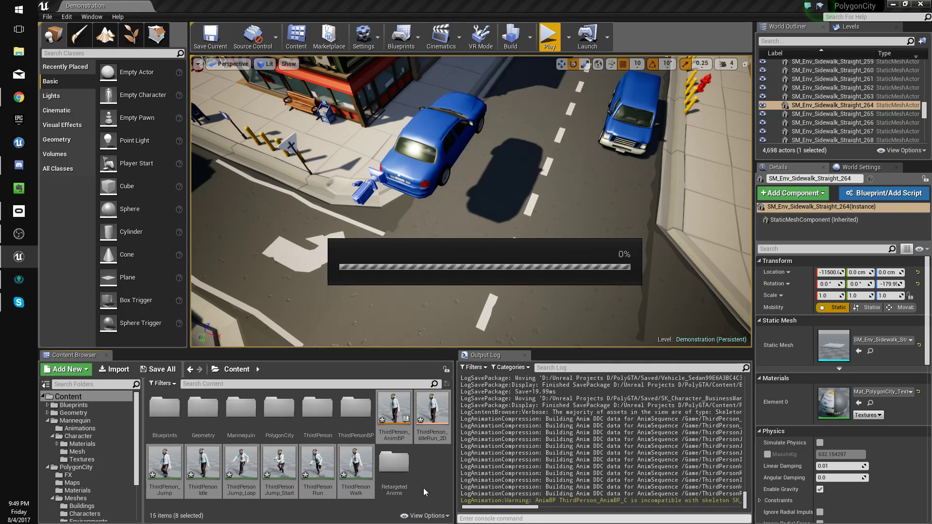
pyautogui.doubleClick(382, 425)
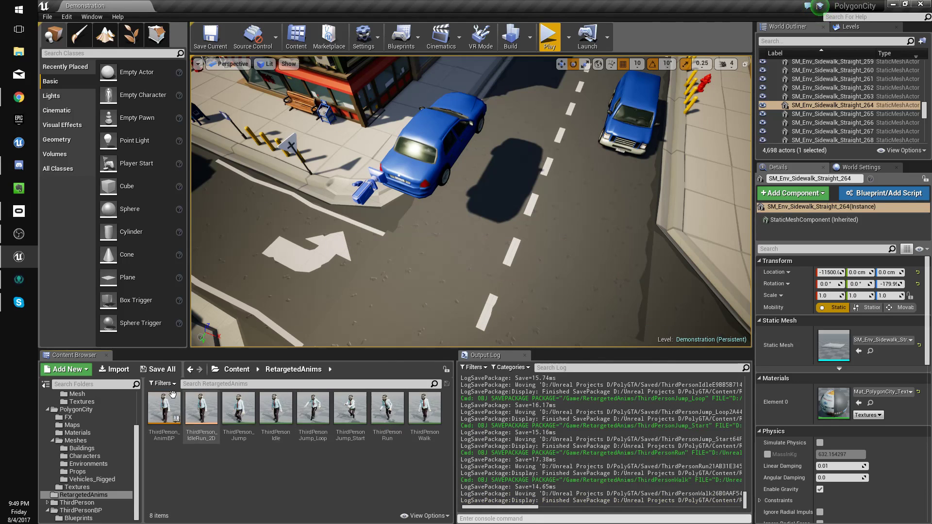
# Save all remaining unsaved assets, including the two retarget skeletons.
pyautogui.click(47, 17)
pyautogui.click(78, 97)
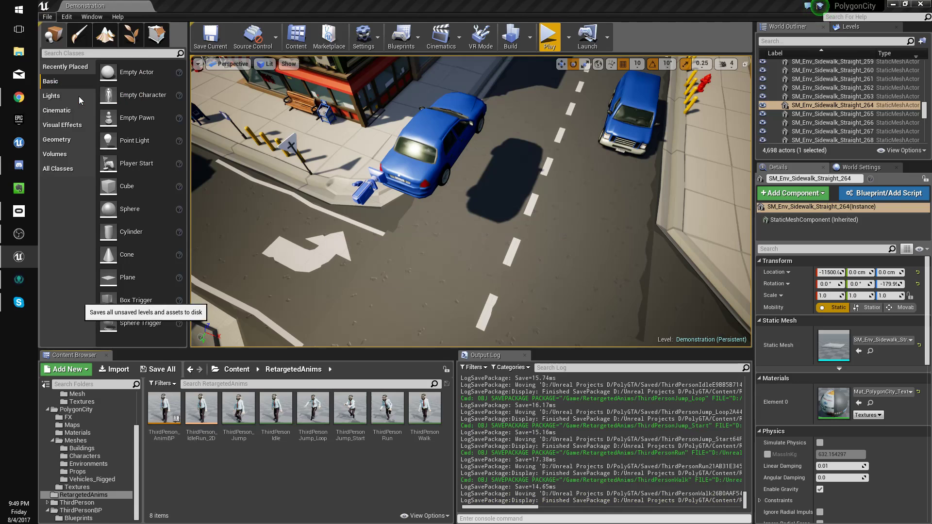
pyautogui.moveTo(369, 233); pyautogui.dragTo(428, 204, button='right')
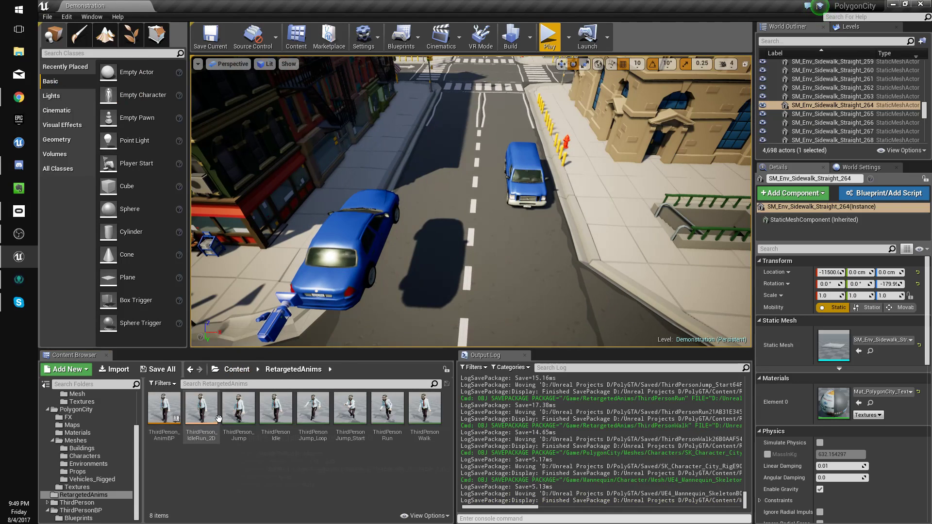
pyautogui.moveTo(359, 233); pyautogui.dragTo(327, 226, button='right')
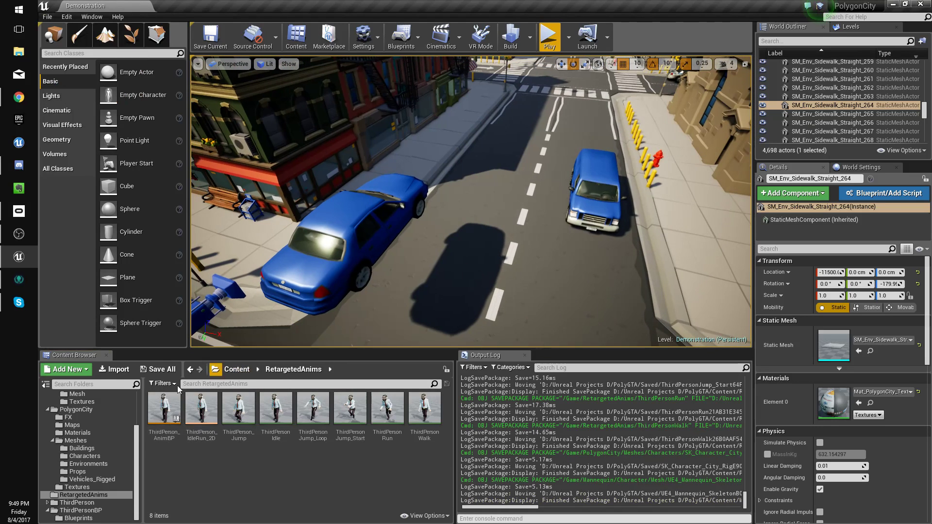
# Open the retargeted ThirdPerson_AnimBP and inspect the Idle/Run state in its Default state machine.
pyautogui.doubleClick(162, 407)
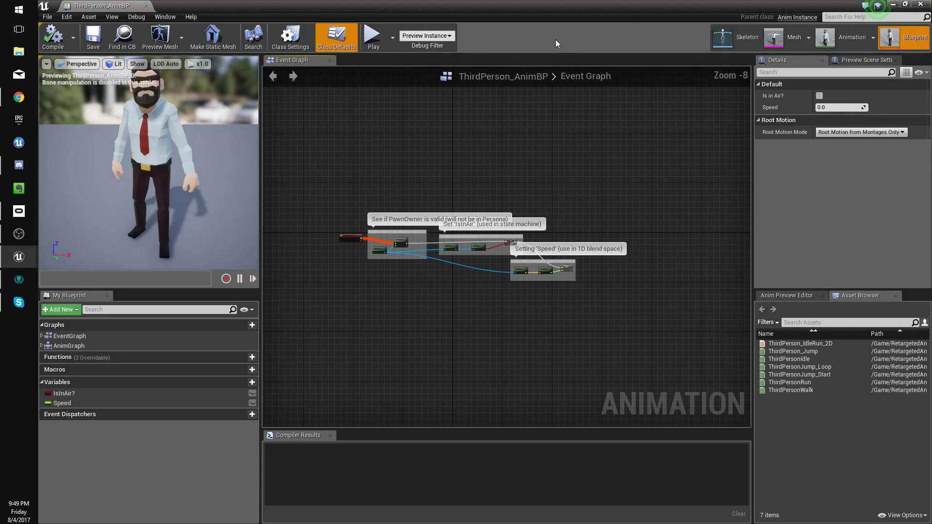
pyautogui.click(41, 346)
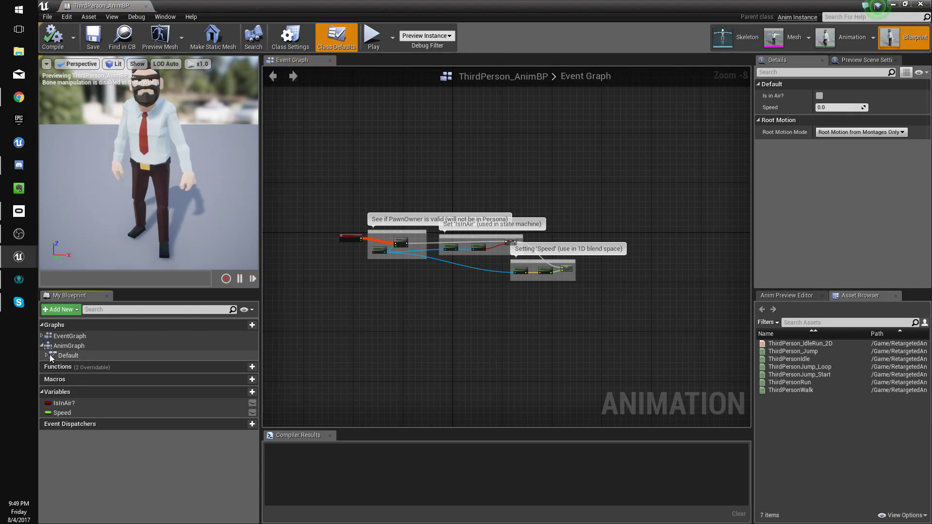
pyautogui.click(48, 355)
pyautogui.doubleClick(68, 356)
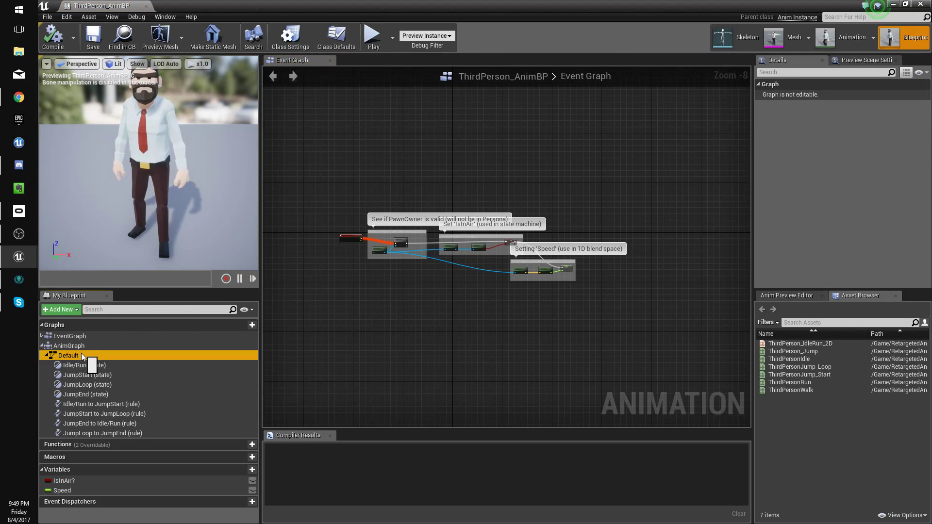
pyautogui.doubleClick(430, 269)
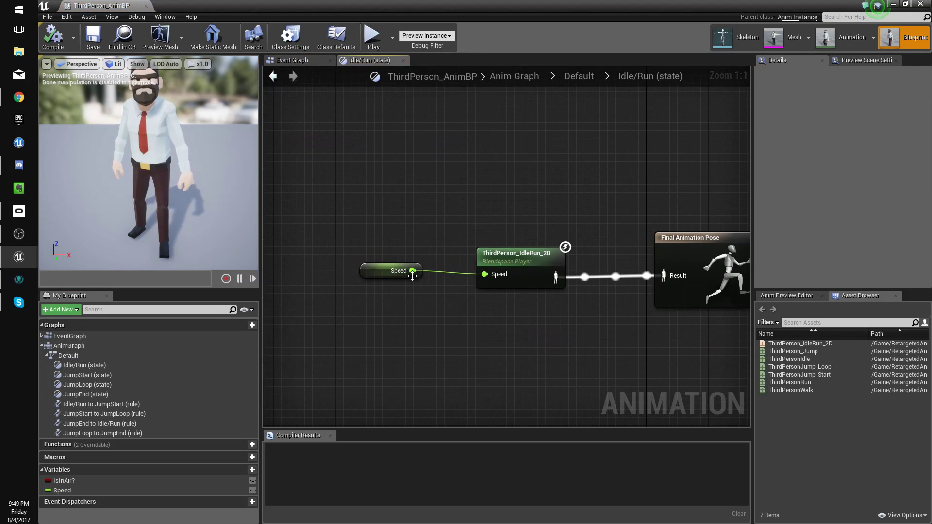
# Divide Speed by 2 with a float / float node feeding the ThirdPerson_IdleRun_2D Speed input, and compile the animation Blueprint.
pyautogui.moveTo(412, 272); pyautogui.dragTo(387, 342)
pyautogui.write('/')
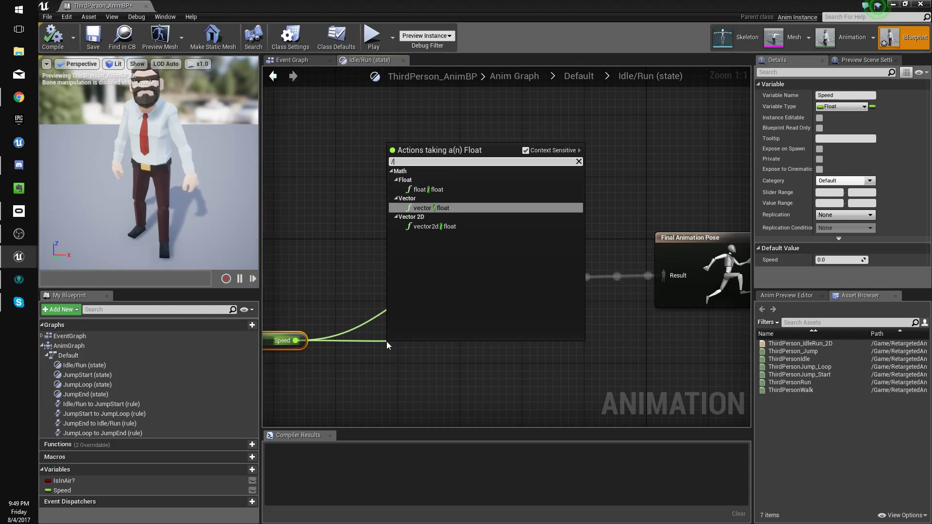
pyautogui.press('Return')
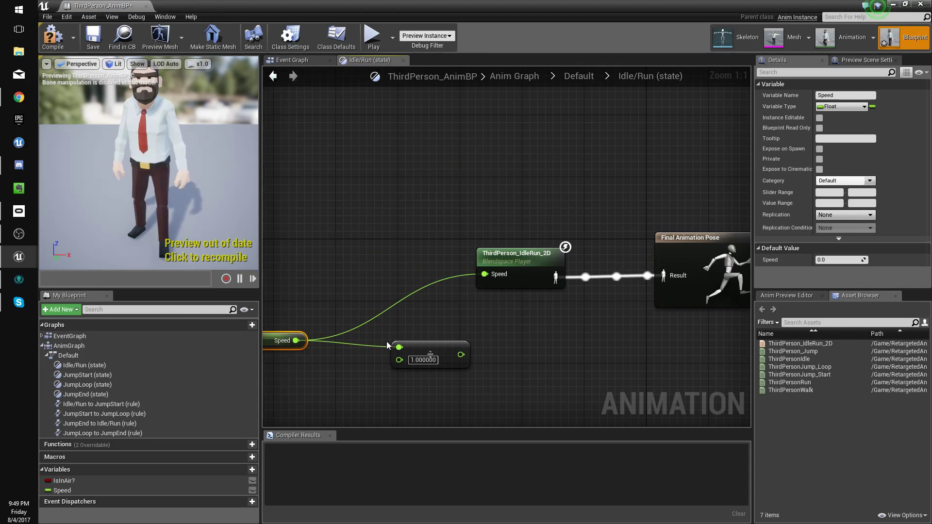
pyautogui.click(440, 360)
pyautogui.write('2')
pyautogui.moveTo(439, 354); pyautogui.dragTo(491, 277)
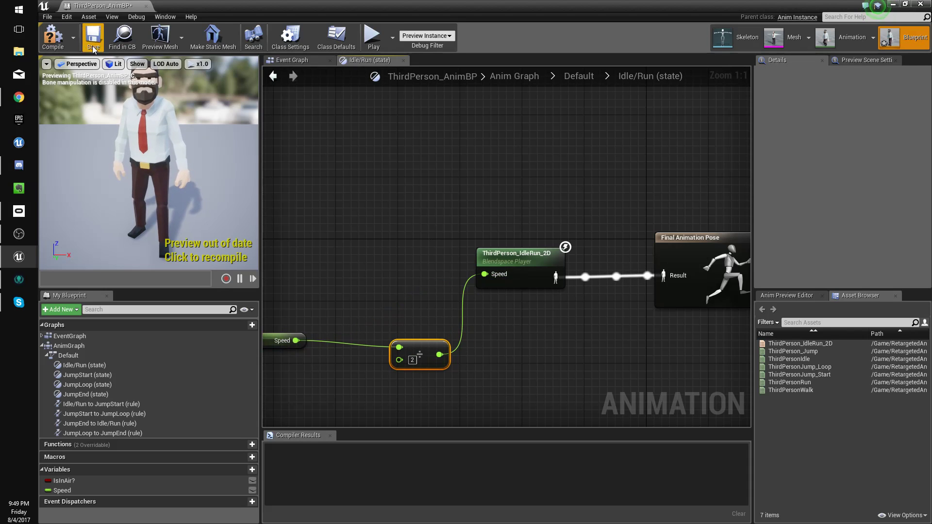
pyautogui.click(54, 38)
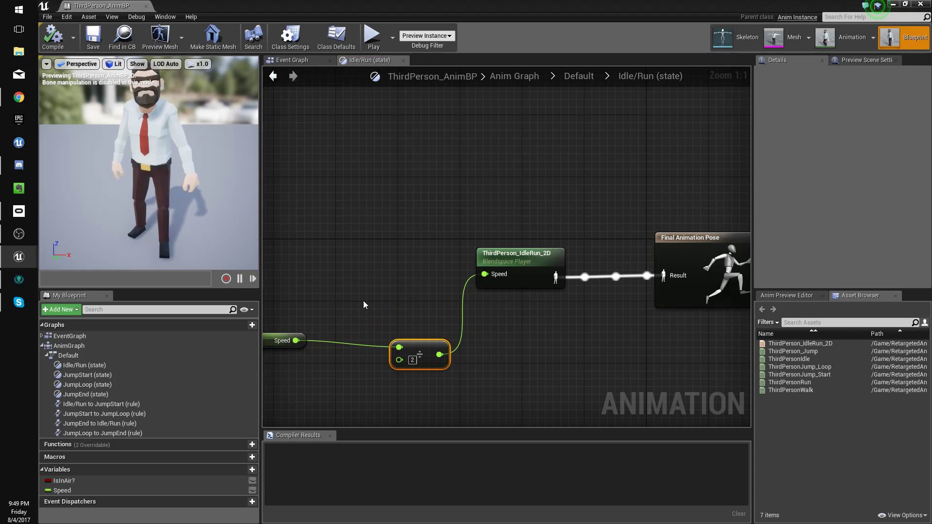
# Rearrange the Speed and divide nodes closer in line with the blendspace player, and save the animation Blueprint.
pyautogui.moveTo(290, 348); pyautogui.dragTo(298, 286)
pyautogui.moveTo(425, 347); pyautogui.dragTo(402, 309)
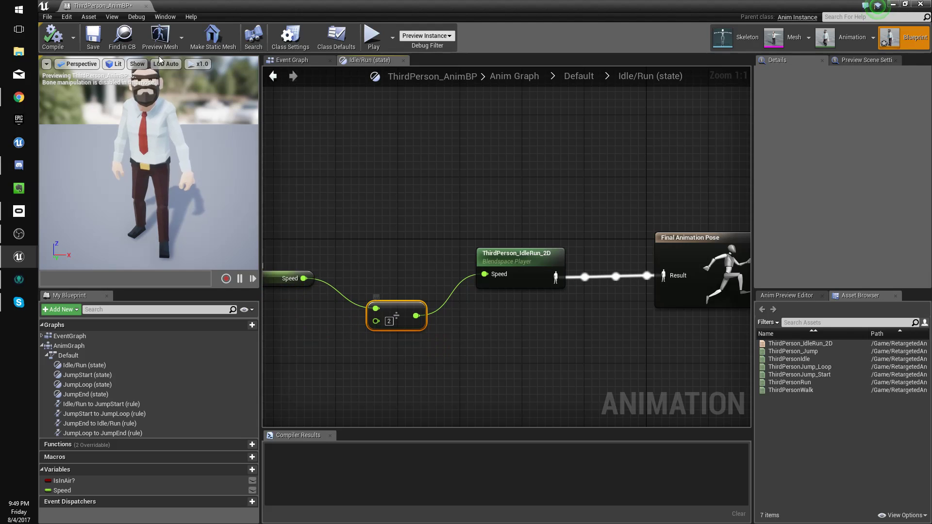
pyautogui.click(87, 38)
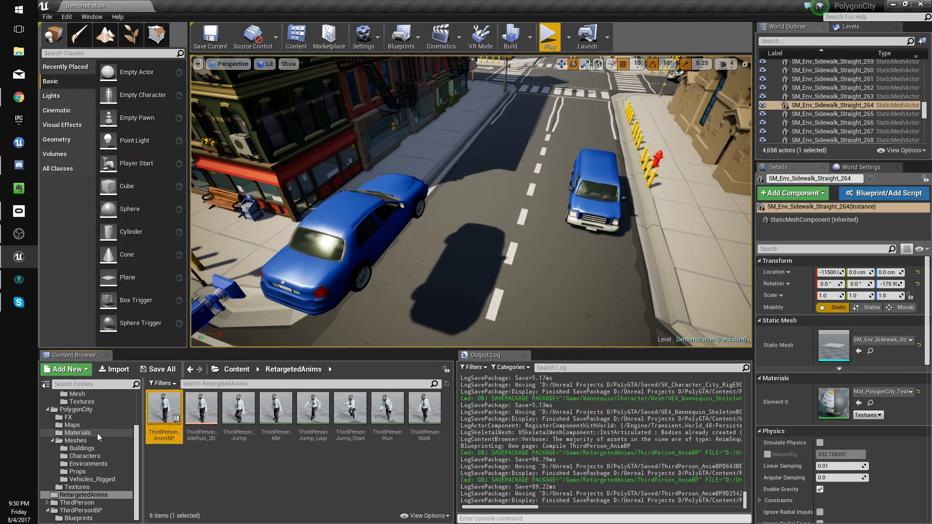
# Open the BaseHuman Blueprint from Blueprints/Humans and select its inherited Mesh component with the viewport showing.
pyautogui.scroll(3, 97, 433)
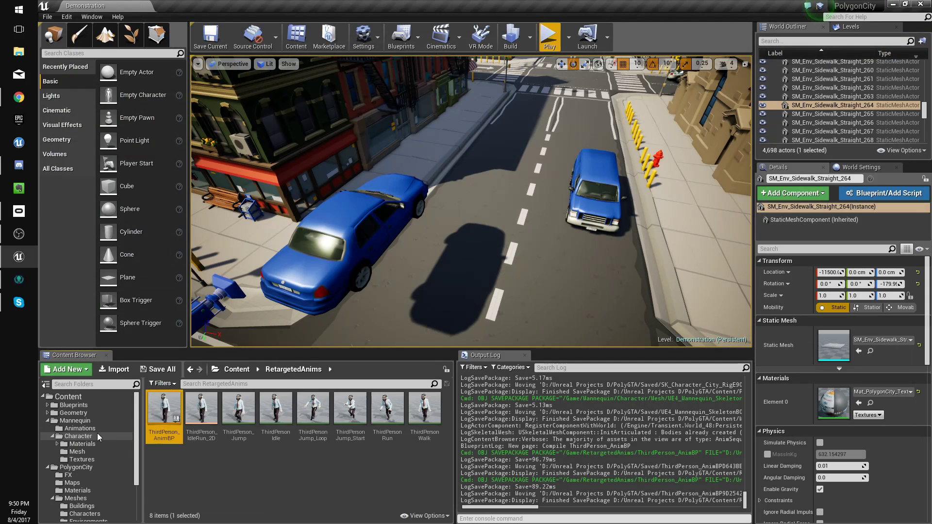
pyautogui.click(47, 420)
pyautogui.click(73, 405)
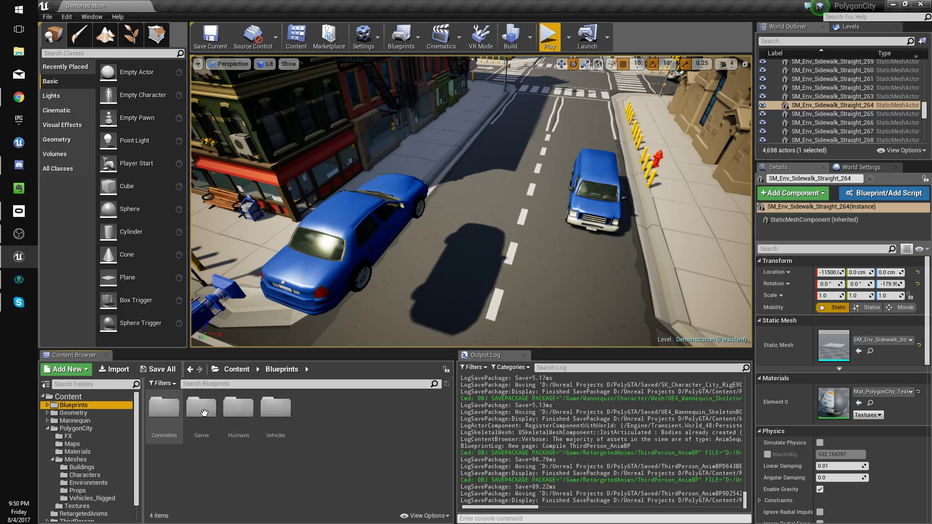
pyautogui.doubleClick(239, 413)
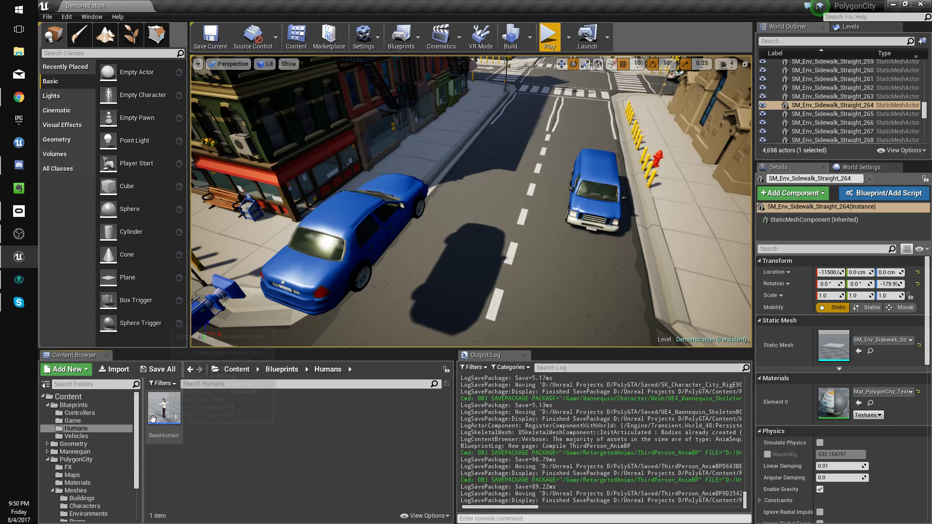
pyautogui.doubleClick(168, 410)
pyautogui.click(437, 72)
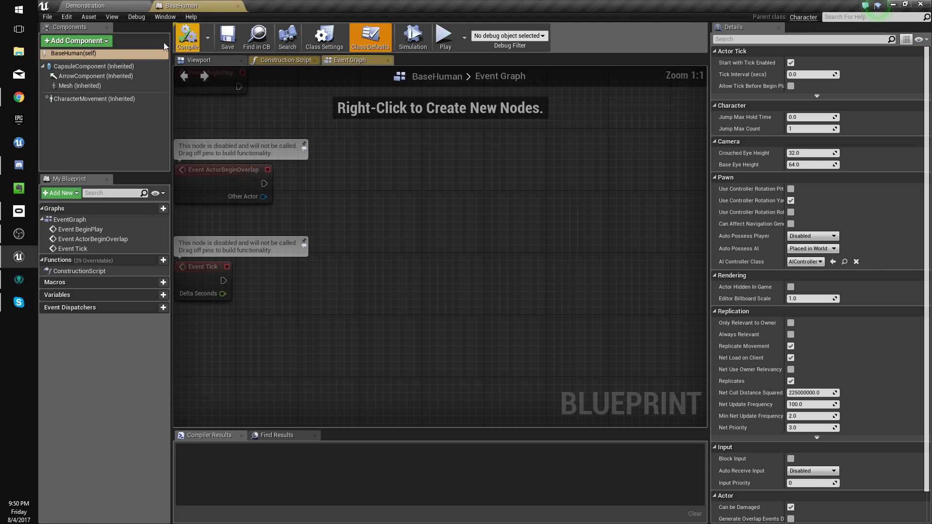
pyautogui.click(191, 60)
pyautogui.click(80, 86)
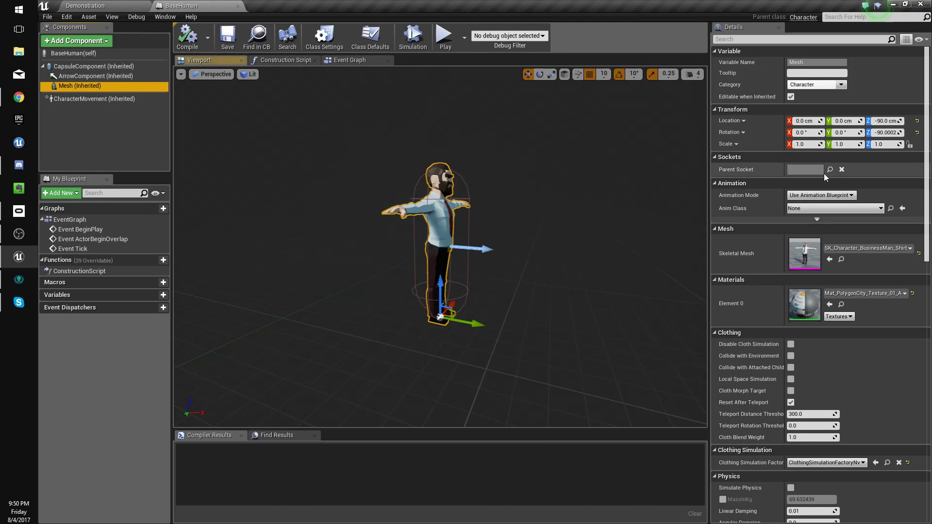
# Return to the level editor, collapse the Blueprints and PolygonCity folders, and open the RetargetedAnims folder.
pyautogui.click(100, 5)
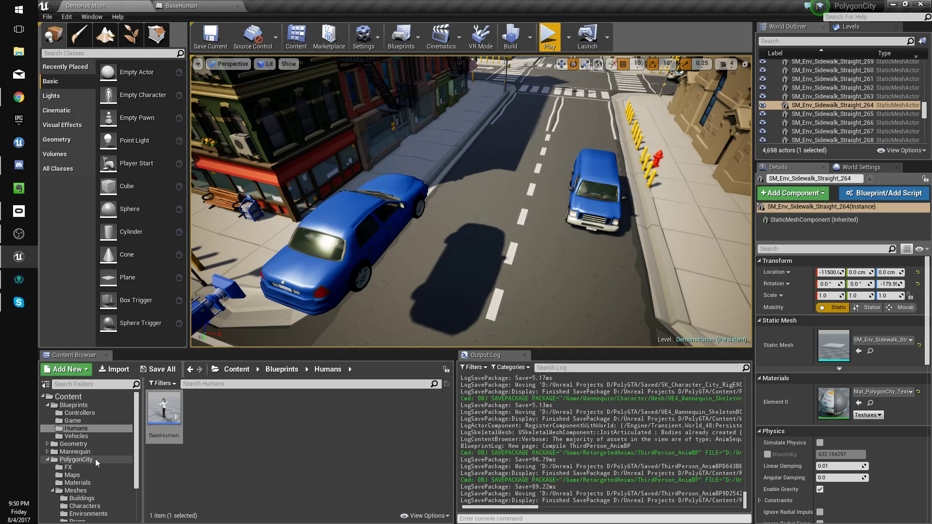
pyautogui.click(78, 459)
pyautogui.click(47, 404)
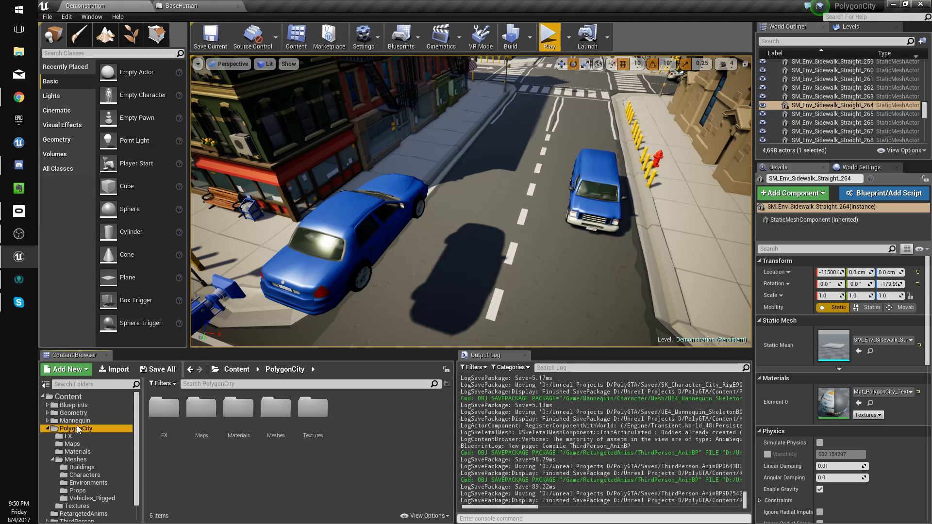
pyautogui.click(47, 429)
pyautogui.click(92, 436)
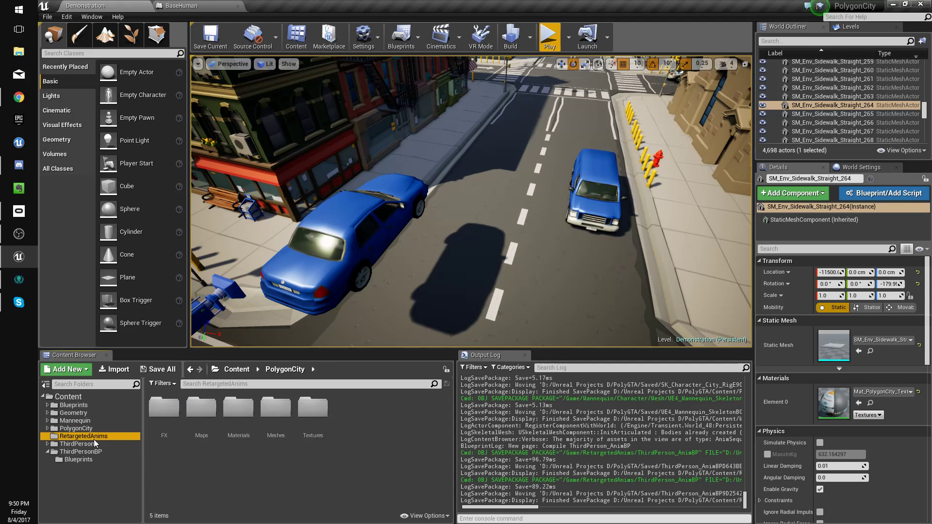
# Rename the retargeted ThirdPerson_AnimBP as AnimBP_PolyPerson and save all assets.
pyautogui.click(163, 437)
pyautogui.click(163, 435)
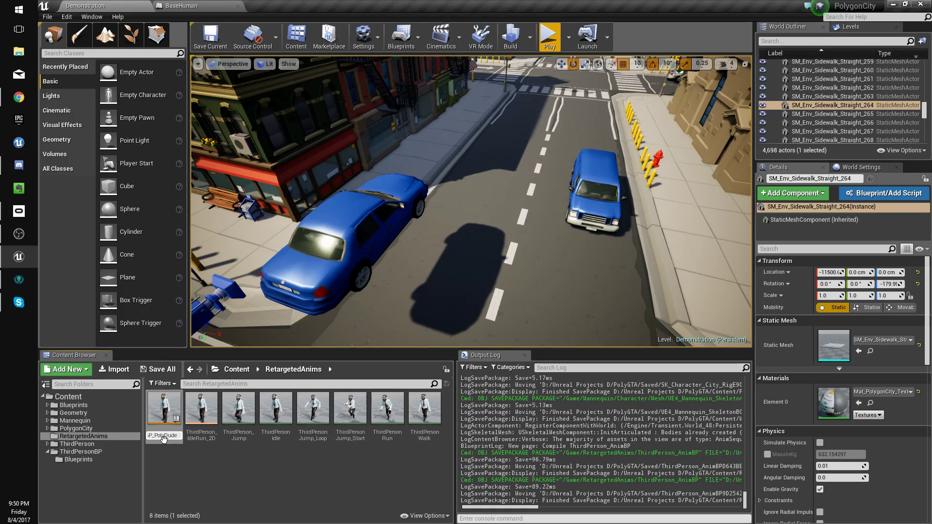
pyautogui.write('AnimBP_PolyPerson')
pyautogui.press('Return')
pyautogui.click(48, 17)
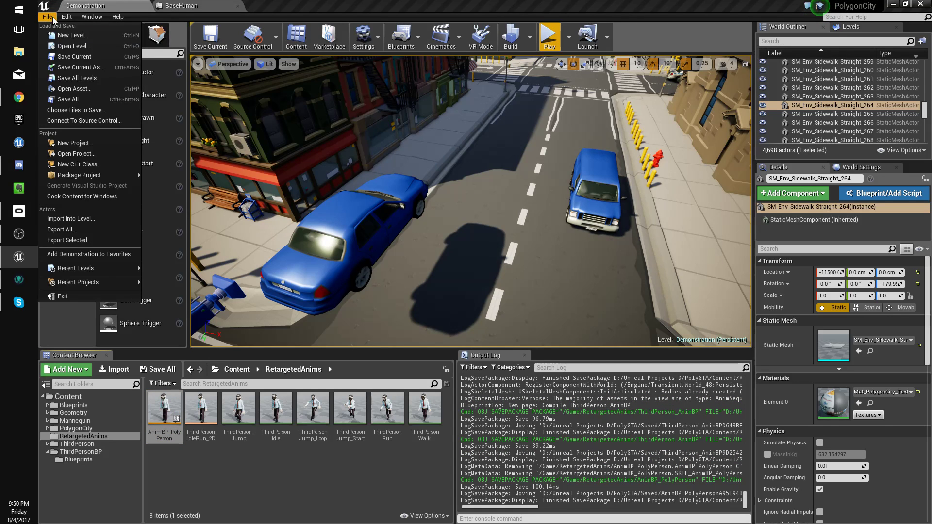
pyautogui.click(99, 98)
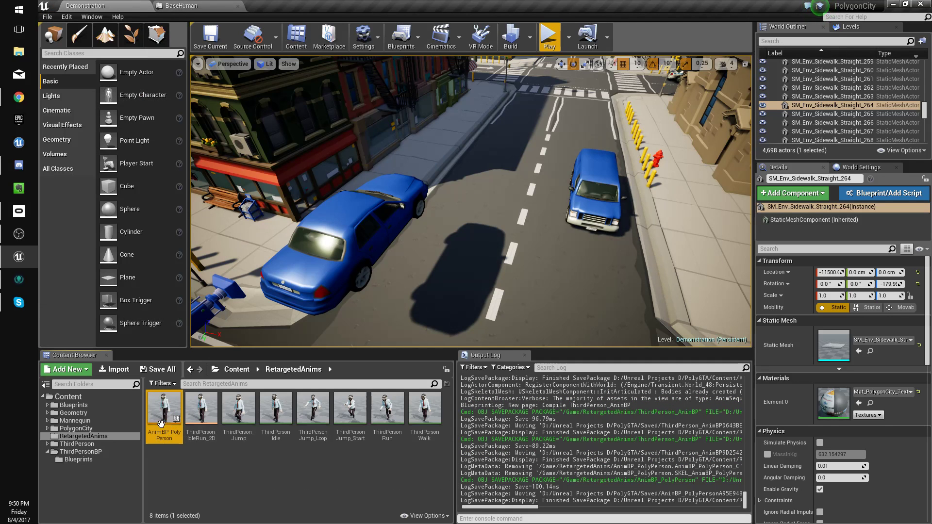
# Assign AnimBP_PolyPerson_C as the Anim Class of BaseHuman's Mesh, and compile and save the Blueprint.
pyautogui.click(181, 6)
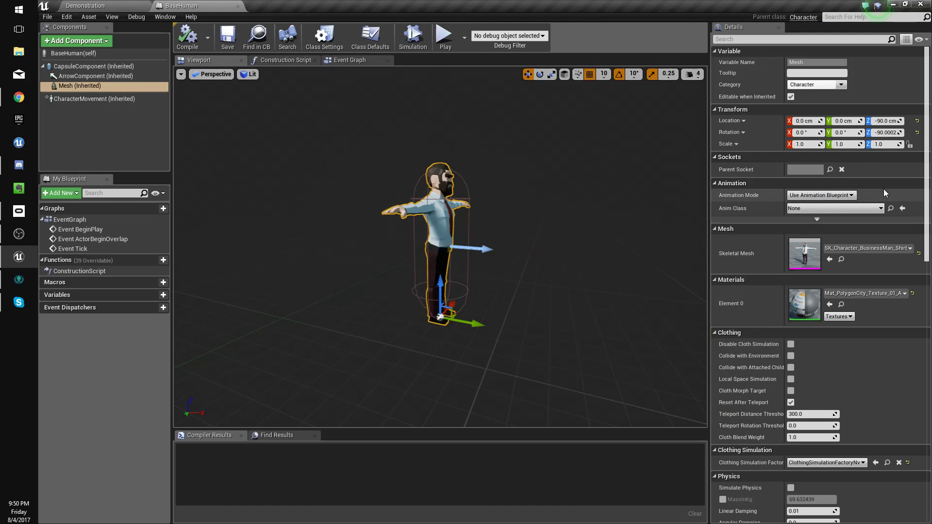
pyautogui.click(834, 209)
pyautogui.click(834, 239)
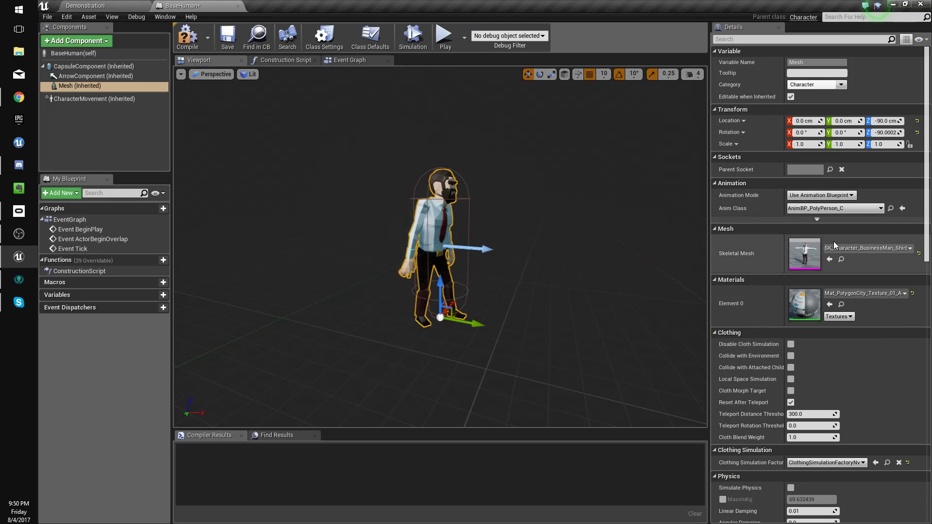
pyautogui.moveTo(496, 184); pyautogui.dragTo(437, 183, button='right')
pyautogui.click(190, 41)
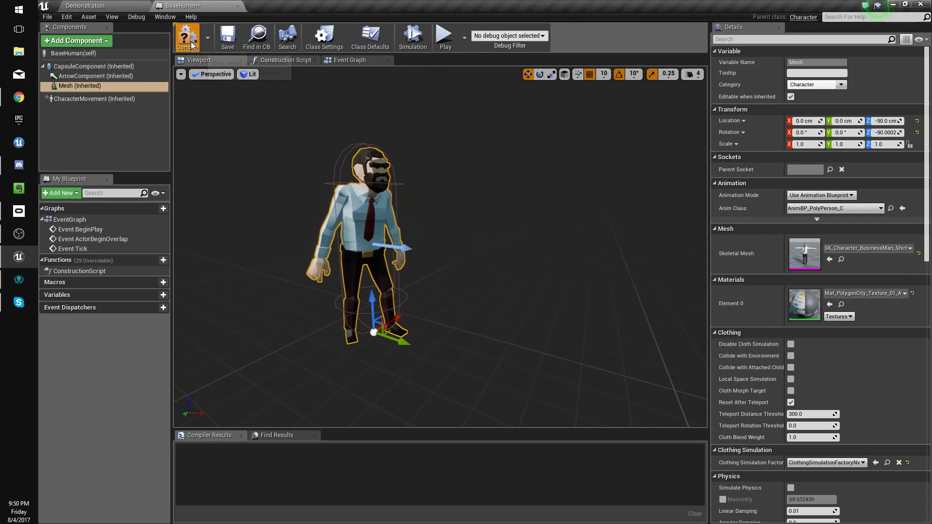
pyautogui.click(225, 38)
# Set Max Walk Speed to 300 on BaseHuman's CharacterMovement component and save the Blueprint.
pyautogui.click(94, 99)
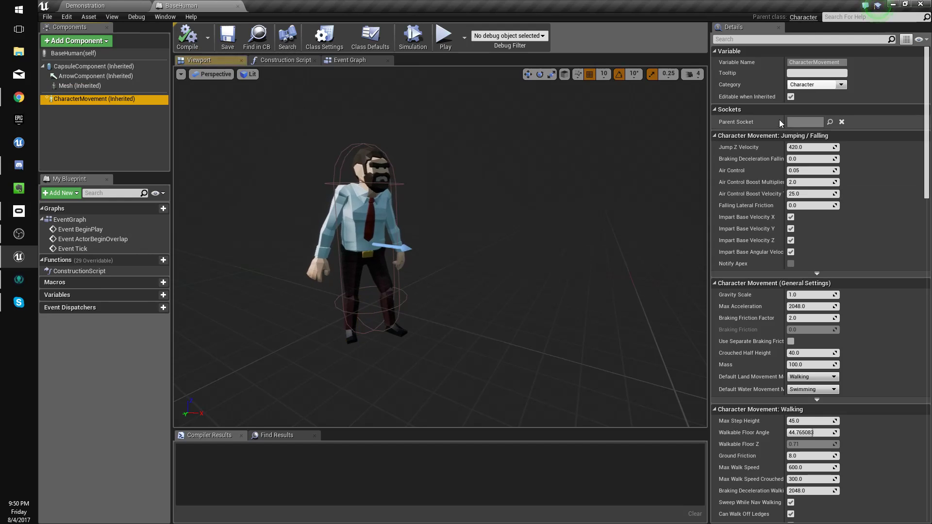
pyautogui.scroll(-4, 806, 285)
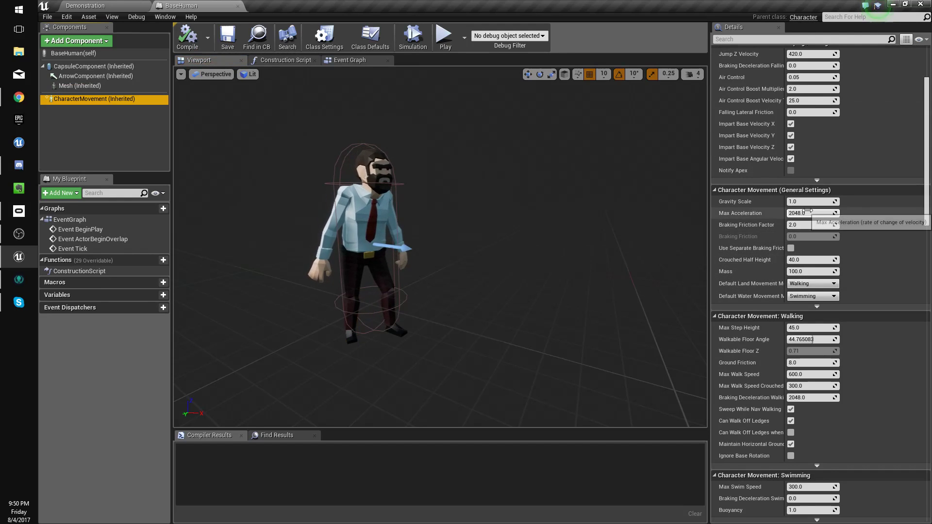
pyautogui.click(750, 39)
pyautogui.write('wa')
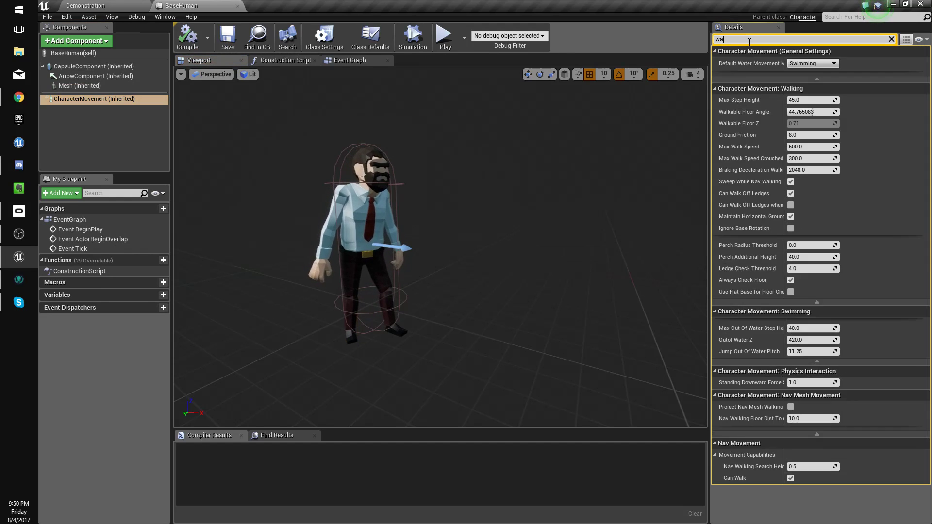
pyautogui.write('lk spee')
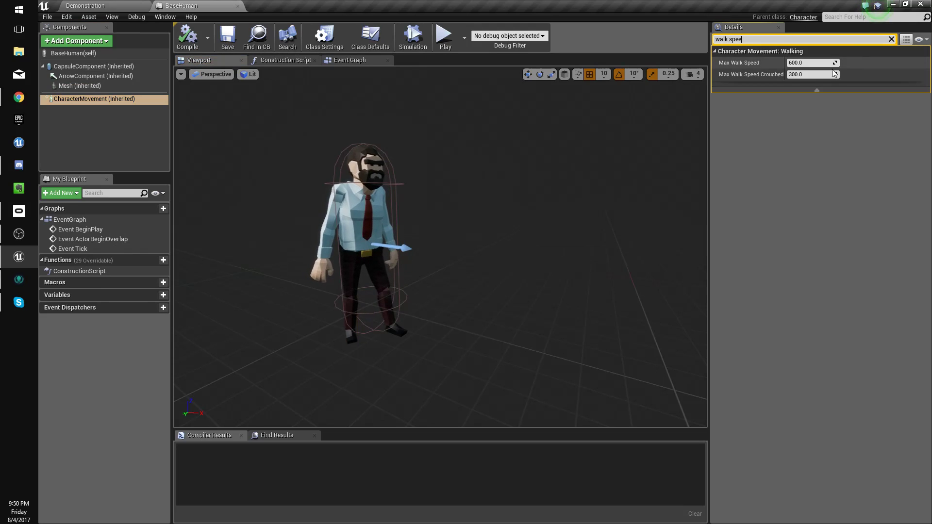
pyautogui.click(812, 63)
pyautogui.write('3')
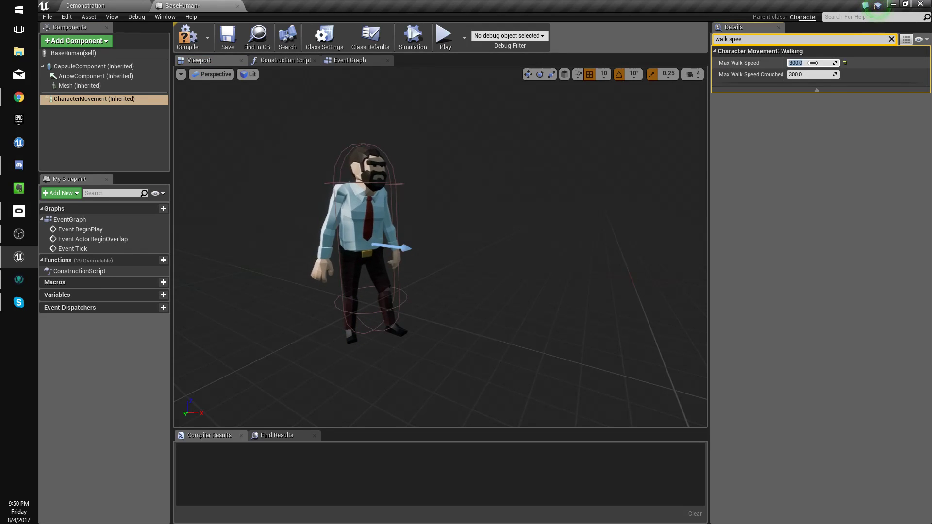
pyautogui.click(224, 44)
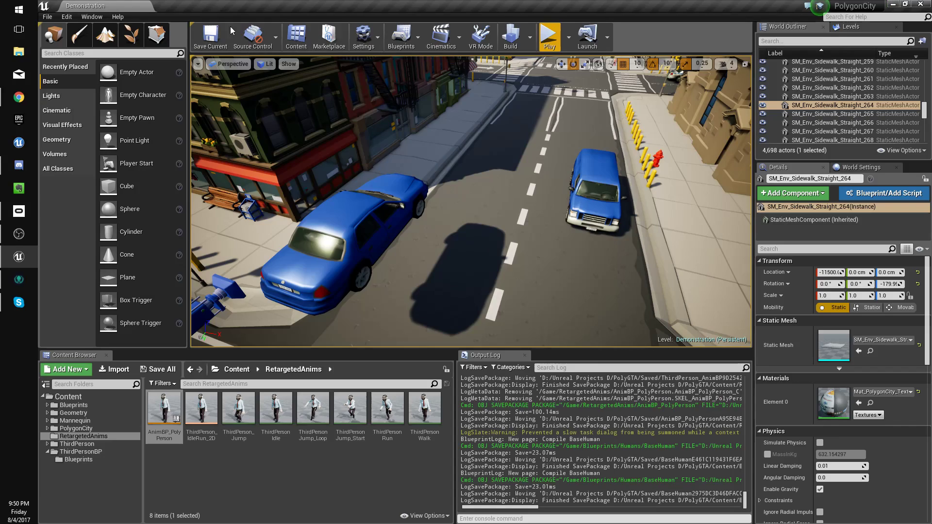
# Create a Blueprint class in Blueprints/Controllers with DetourCrowdAIController as its parent class.
pyautogui.click(73, 405)
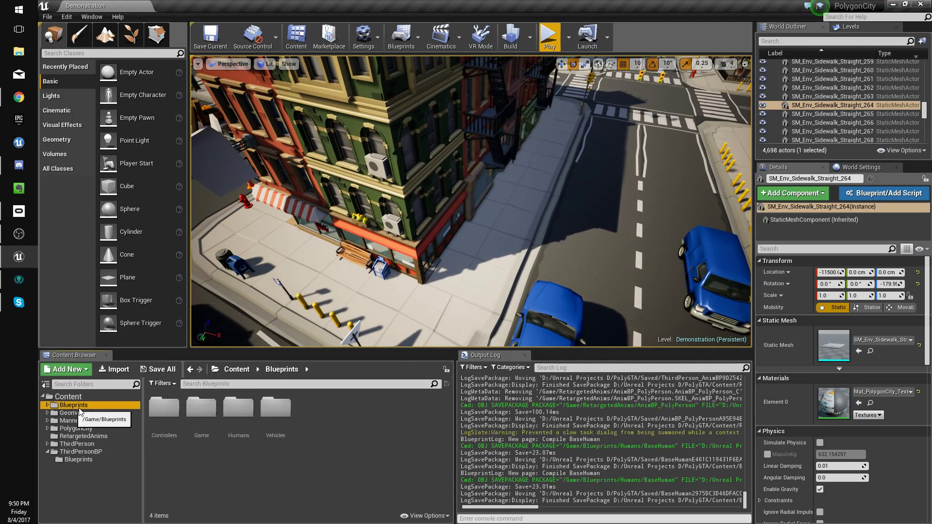
pyautogui.doubleClick(164, 408)
pyautogui.rightClick(214, 411)
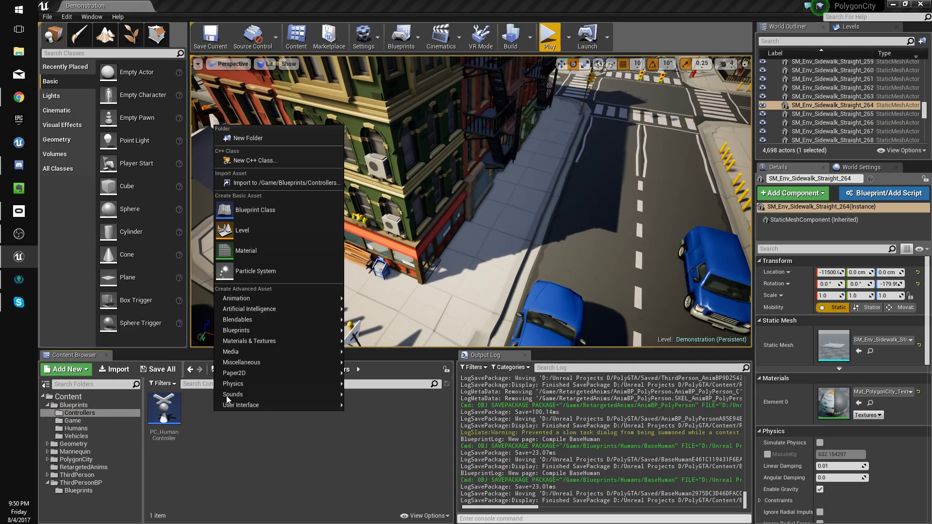
pyautogui.click(275, 205)
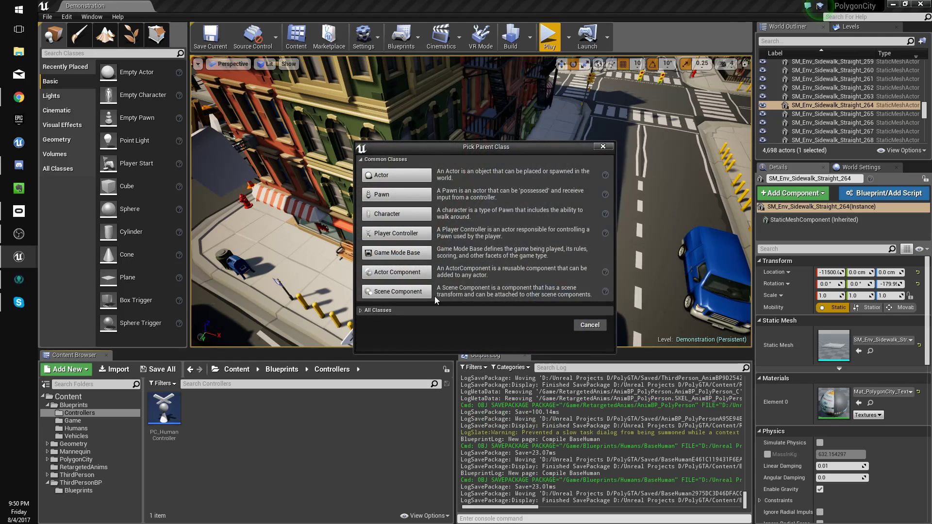
pyautogui.click(378, 310)
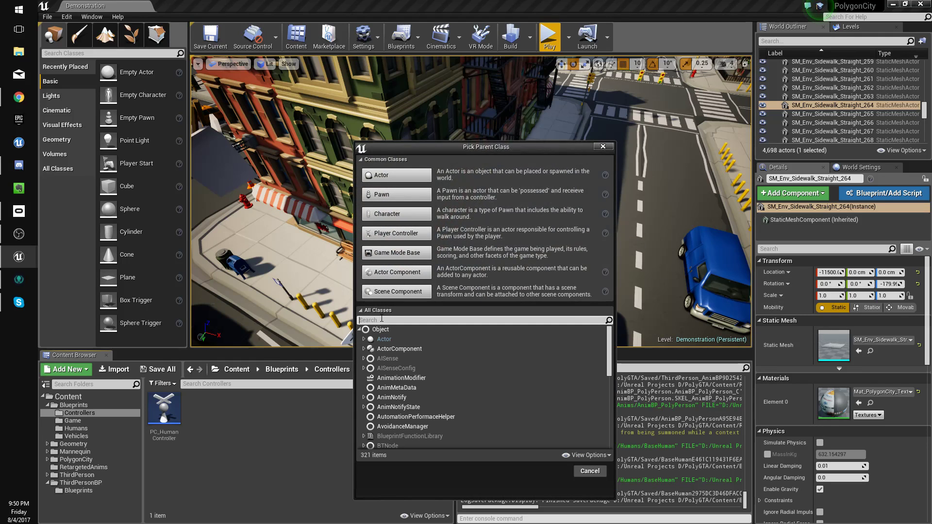
pyautogui.click(382, 319)
pyautogui.write('detour')
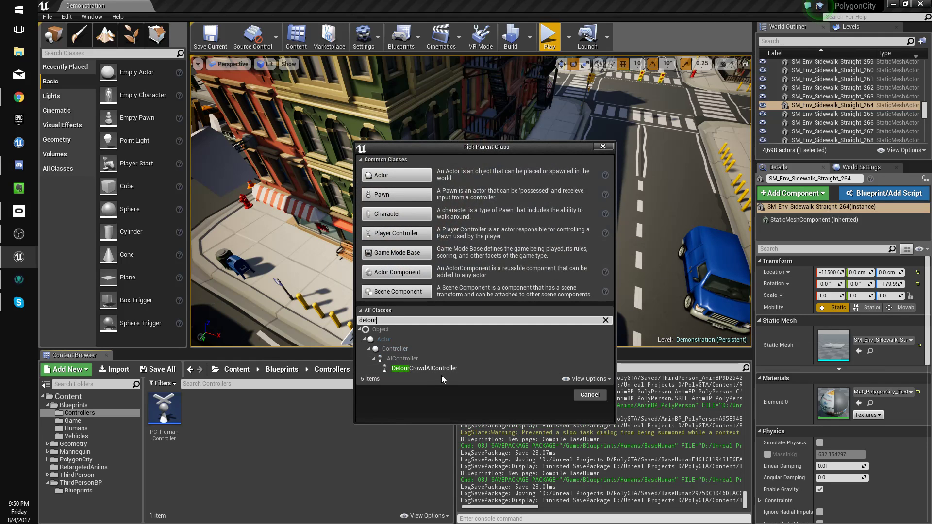
pyautogui.click(429, 371)
pyautogui.click(540, 392)
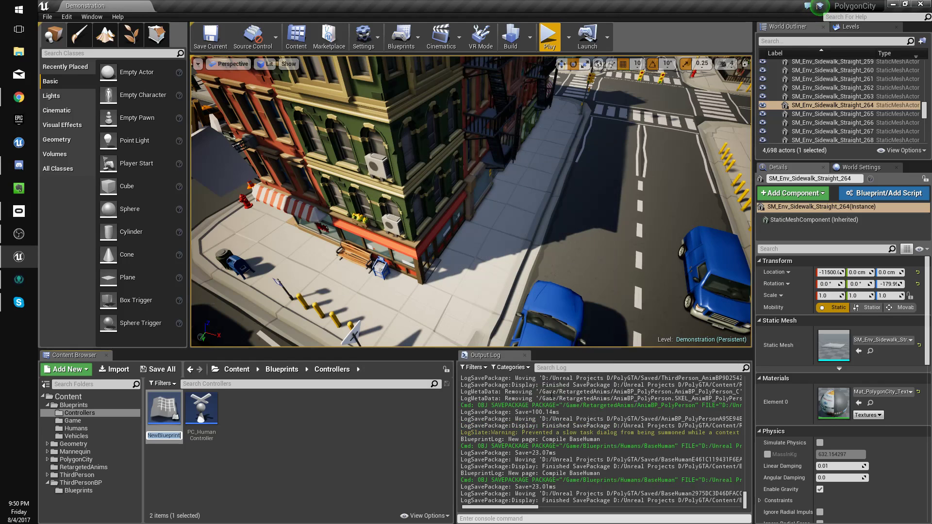
# Name the new controller Blueprint AICON_DetourHUman.
pyautogui.write('D')
pyautogui.press('BackSpace')
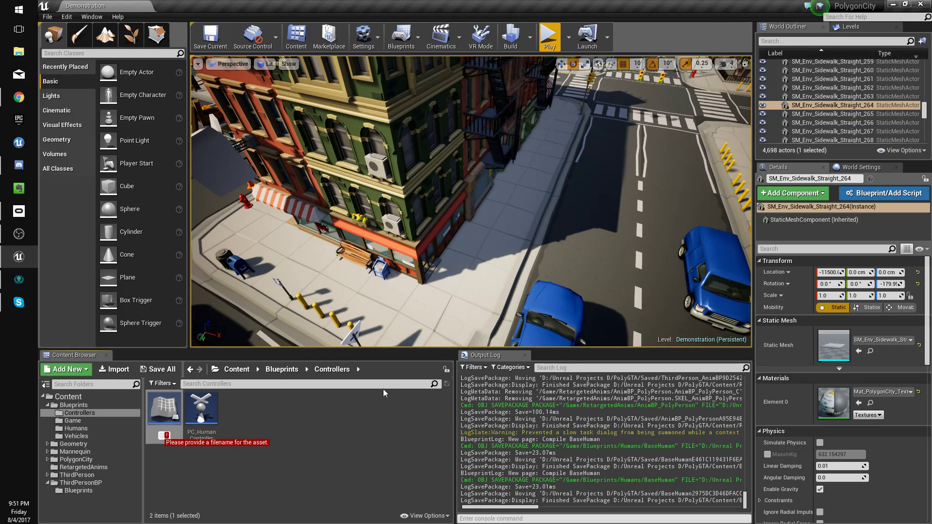
pyautogui.write('AICON_D')
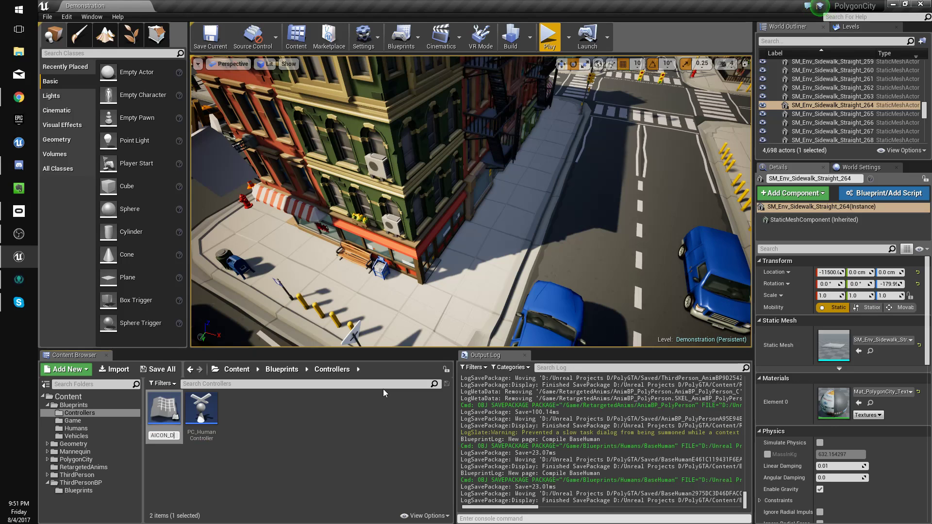
pyautogui.write('an')
pyautogui.press('Return')
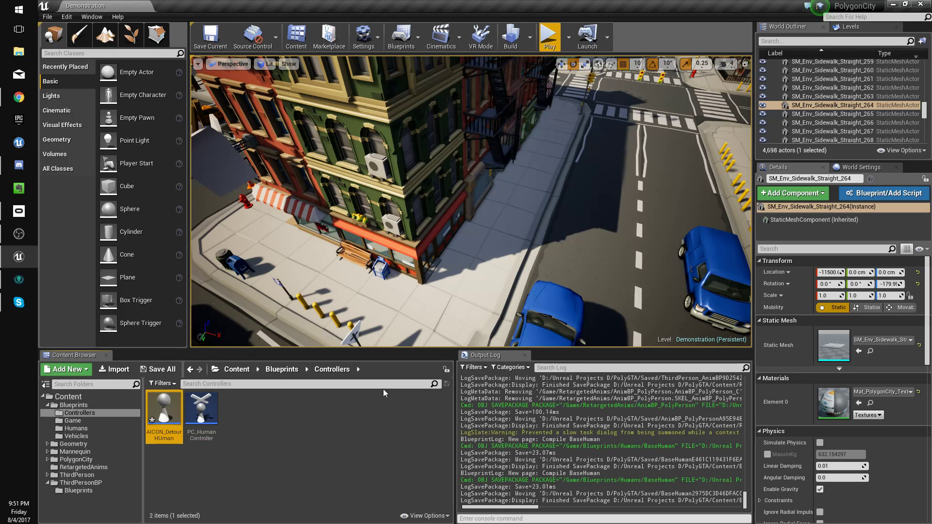
# Correct the new controller Blueprint's name to AICON_DetourHuman and save all unsaved assets.
pyautogui.click(167, 436)
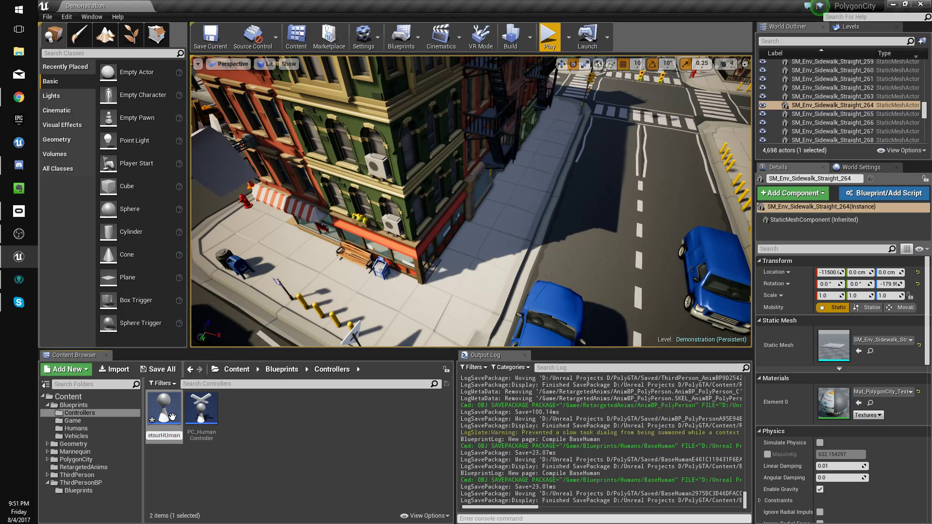
pyautogui.press('Return')
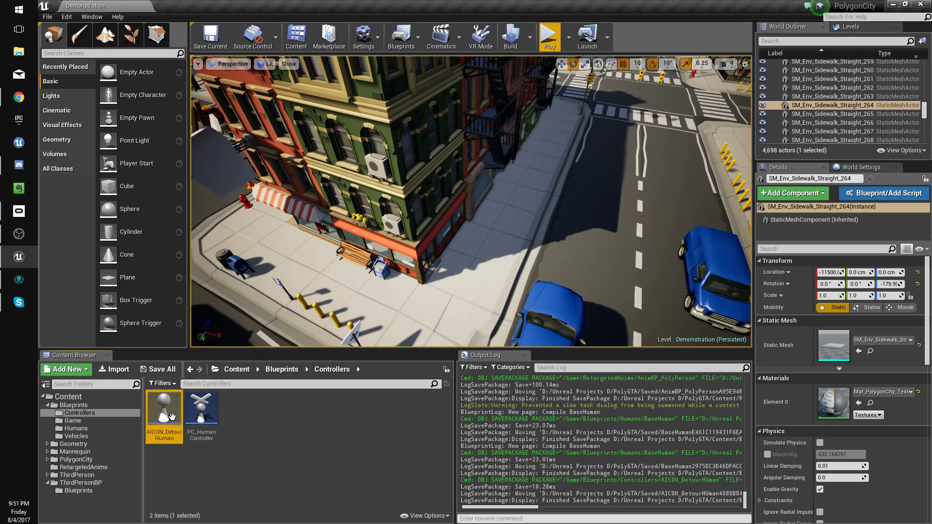
pyautogui.click(47, 16)
pyautogui.click(96, 110)
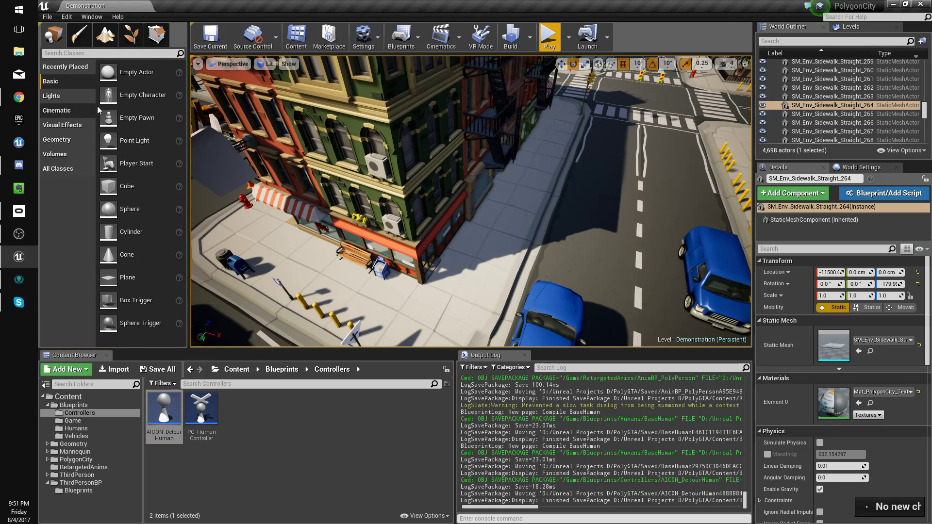
pyautogui.click(47, 17)
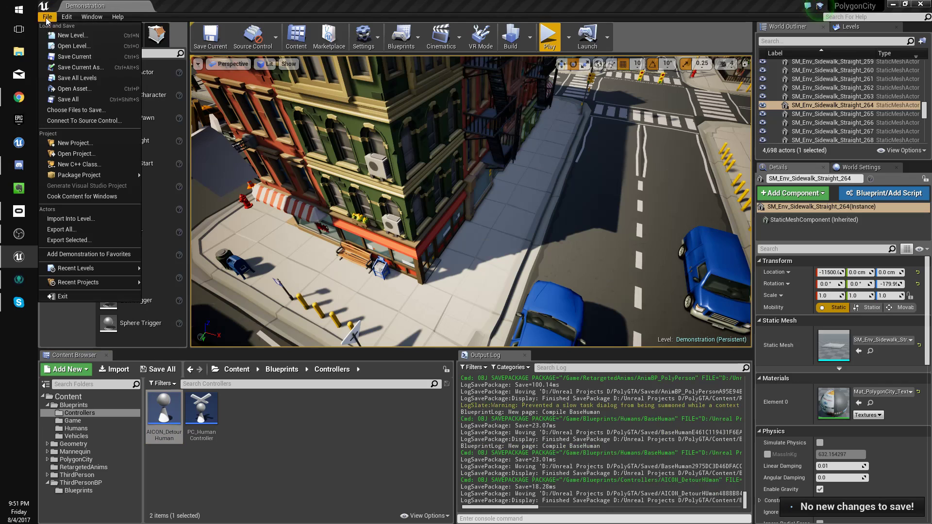
pyautogui.click(85, 99)
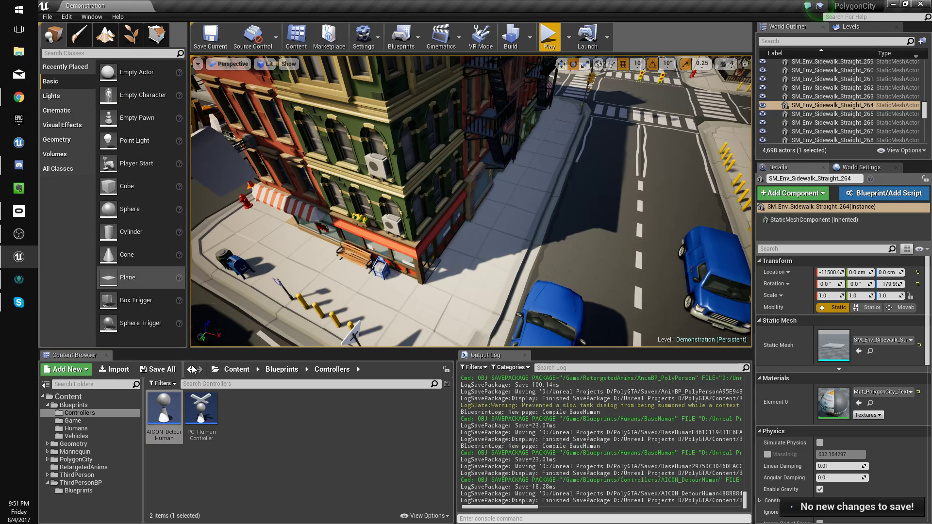
# Open AICON_DetourHuman from the Controllers folder, dock its editor beside the Demonstration level, and compile and save it.
pyautogui.click(94, 418)
pyautogui.click(108, 412)
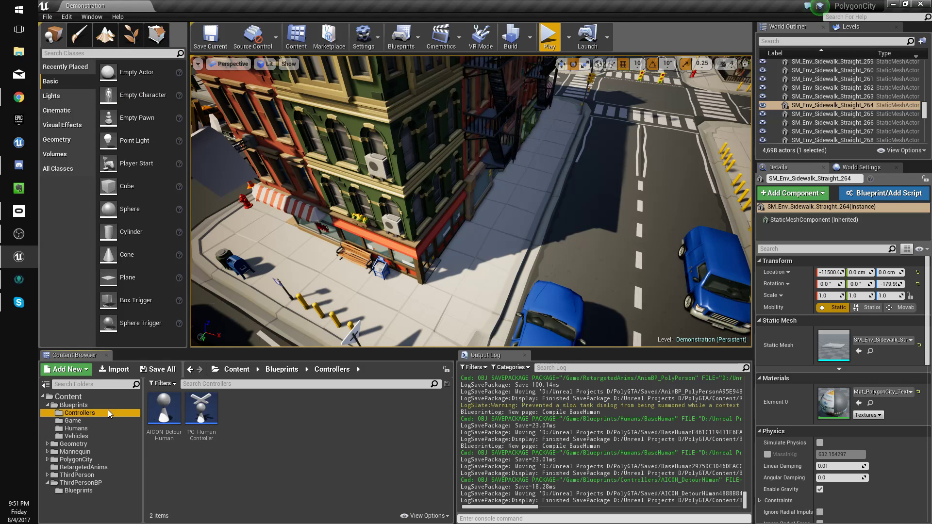
pyautogui.doubleClick(167, 422)
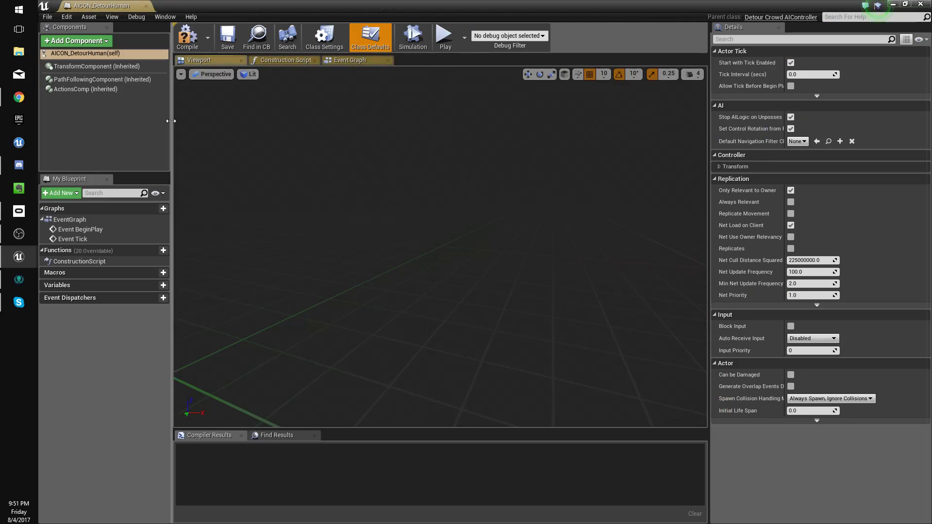
pyautogui.moveTo(119, 9); pyautogui.dragTo(235, 7)
pyautogui.click(193, 36)
pyautogui.click(221, 37)
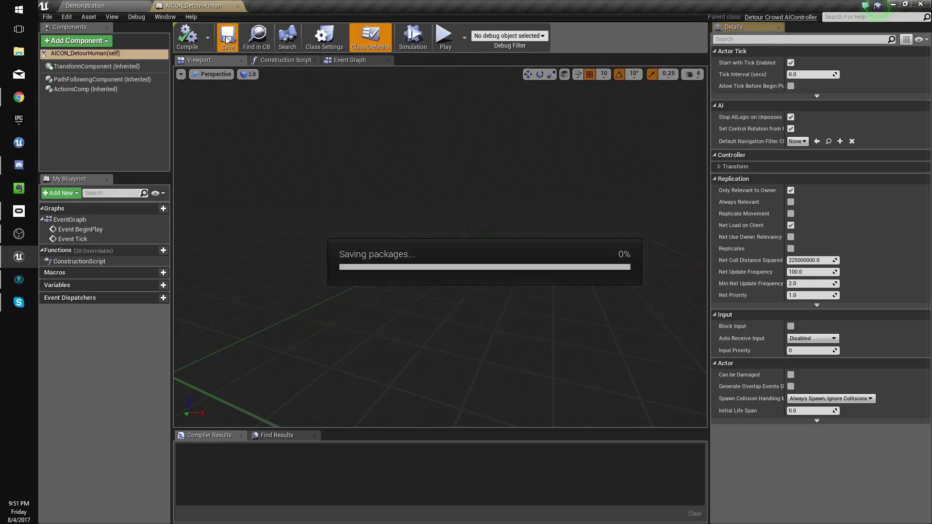
# Open BaseHuman from the Humans folder and set its AI Controller Class to AICON_DetourHuman.
pyautogui.click(107, 4)
pyautogui.click(85, 430)
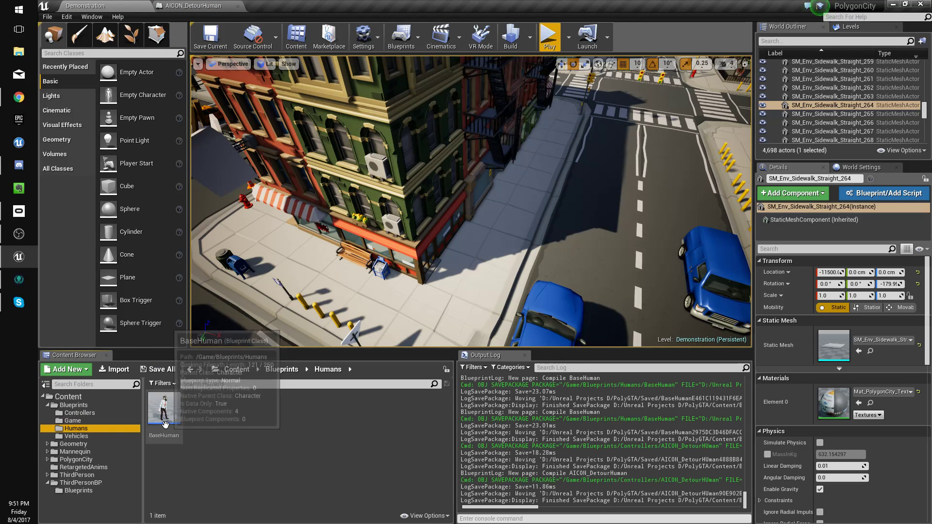
pyautogui.doubleClick(166, 411)
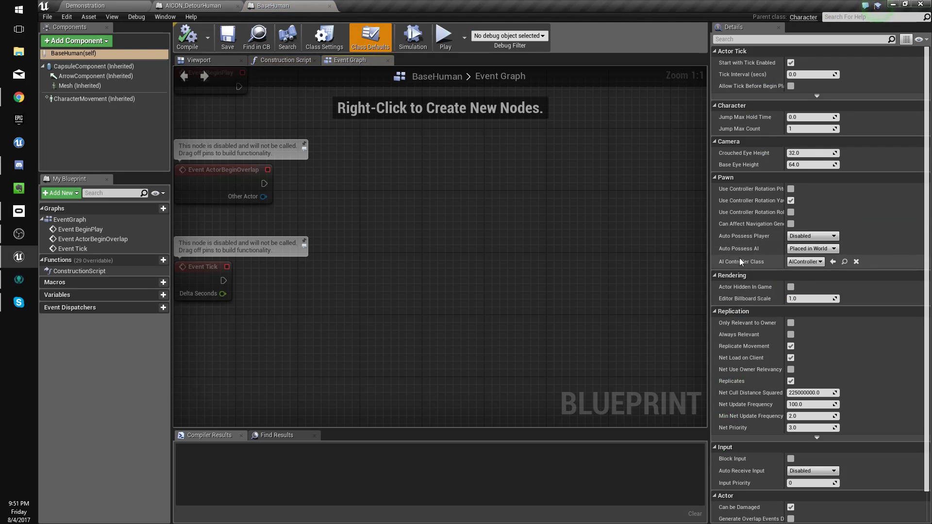
pyautogui.click(795, 262)
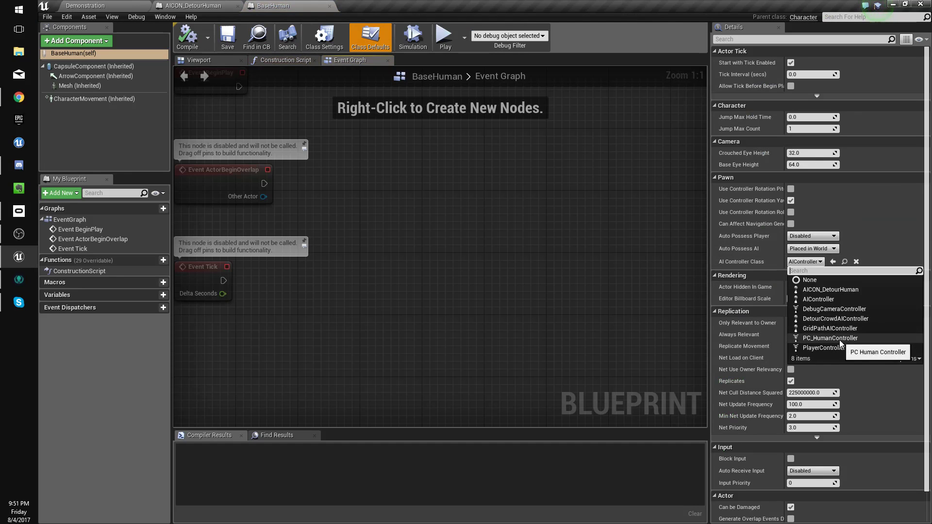
pyautogui.click(835, 290)
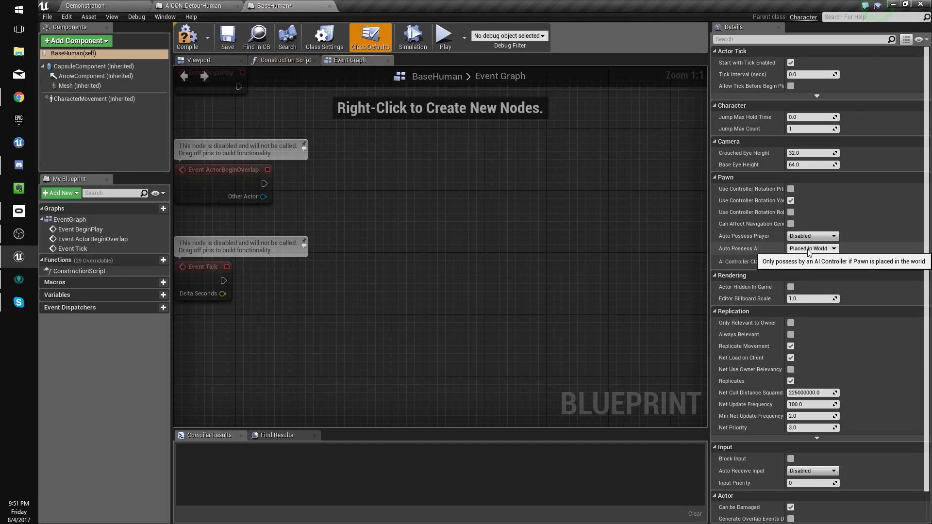
# Set BaseHuman's Auto Possess AI to Placed in World or Spawned, then compile, save and close the Blueprint.
pyautogui.click(831, 248)
pyautogui.click(819, 276)
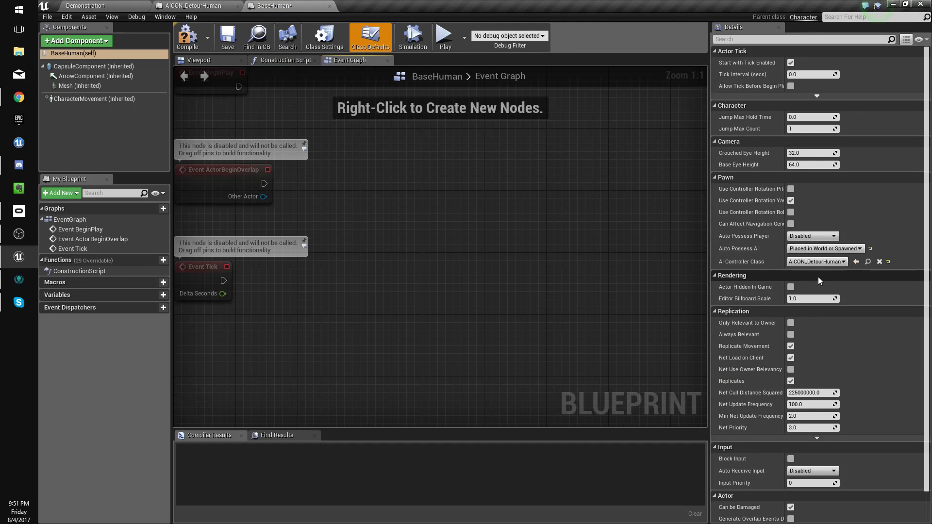
pyautogui.click(198, 43)
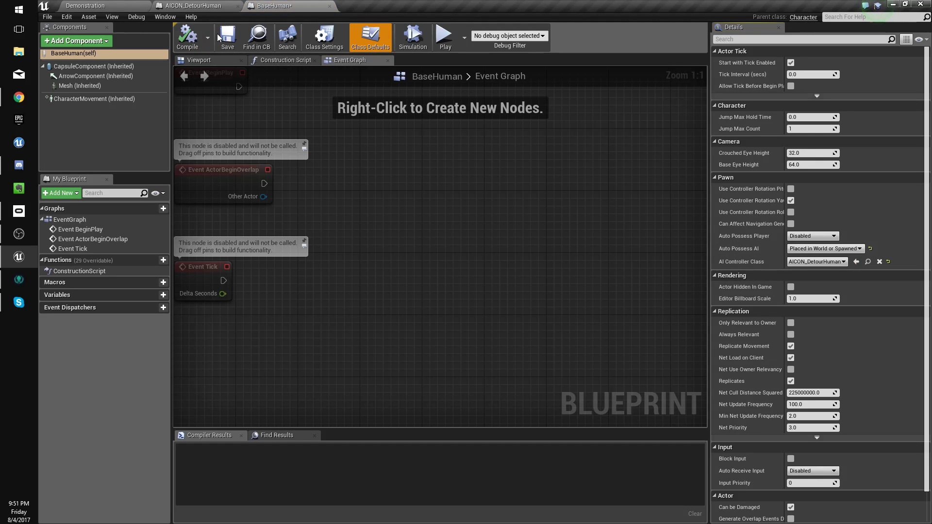
pyautogui.click(221, 38)
pyautogui.click(329, 5)
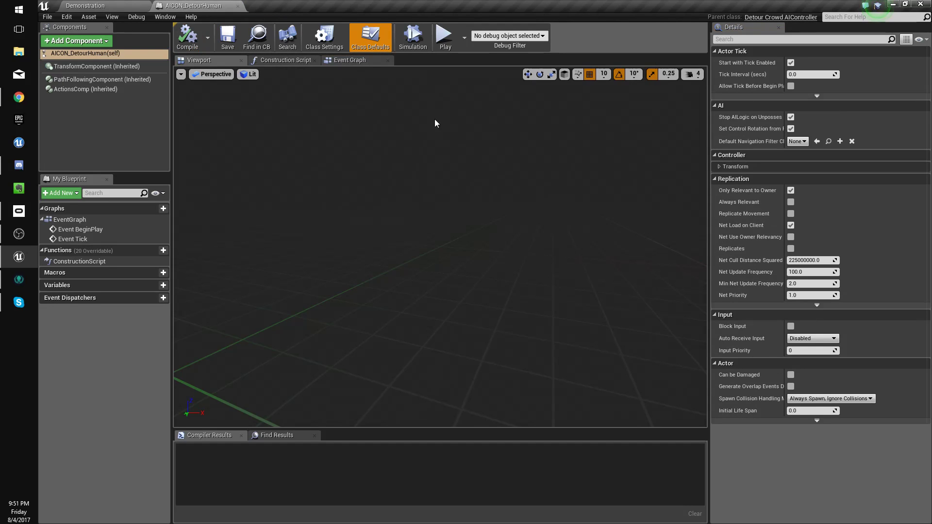
# Delete the Event Tick node from AICON_DetourHuman's Event Graph.
pyautogui.moveTo(361, 145); pyautogui.dragTo(384, 169, button='right')
pyautogui.click(370, 60)
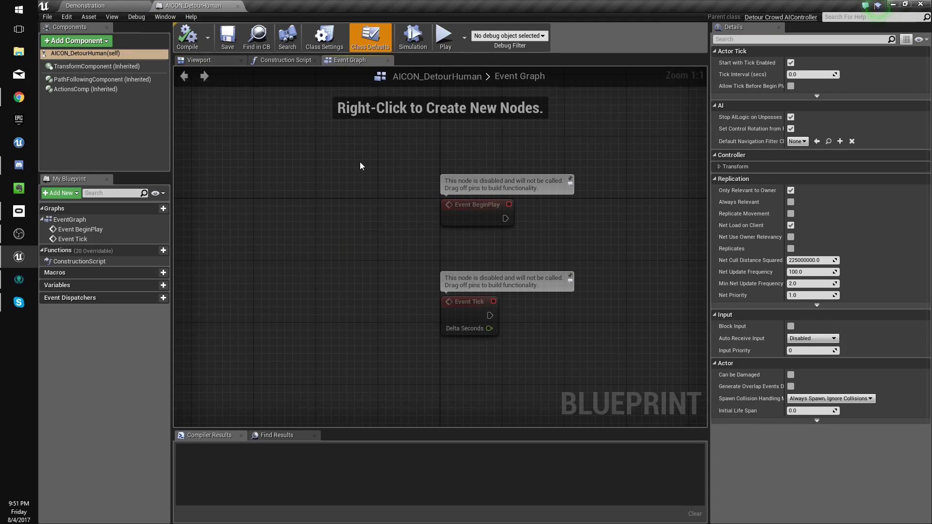
pyautogui.moveTo(406, 232); pyautogui.dragTo(347, 132, button='right')
pyautogui.scroll(-1, 393, 270)
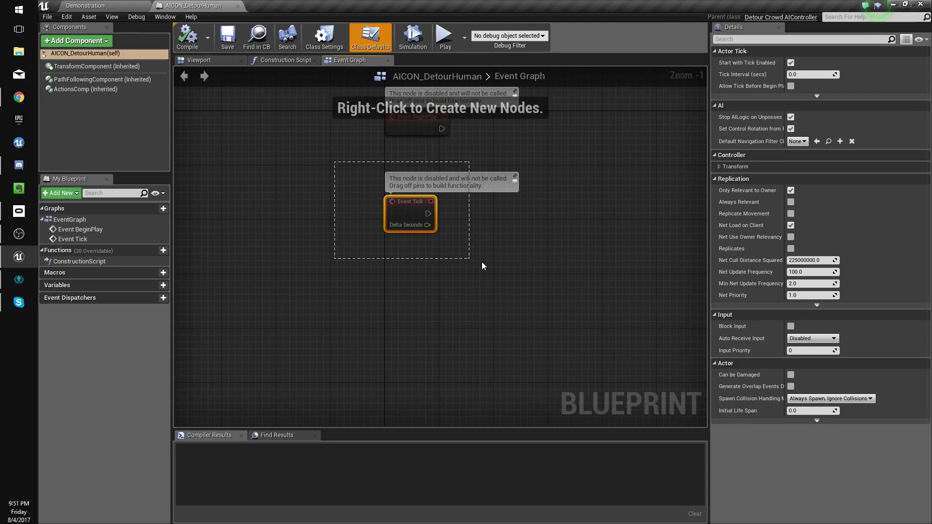
pyautogui.moveTo(482, 266); pyautogui.dragTo(481, 265)
pyautogui.press('Delete')
# Connect a Set Timer by Event node to Event BeginPlay and set its Time to 1.
pyautogui.moveTo(441, 128); pyautogui.dragTo(501, 125)
pyautogui.write('t')
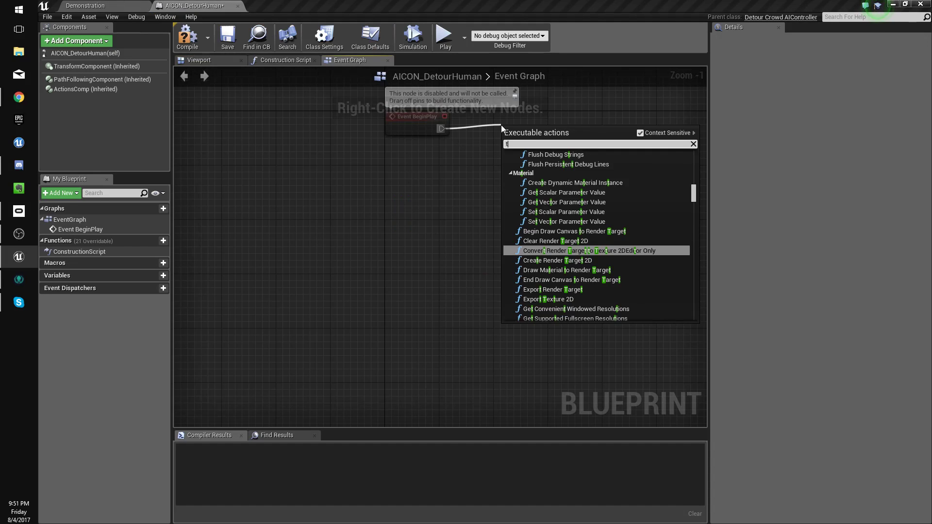
pyautogui.write('imer by event')
pyautogui.press('Return')
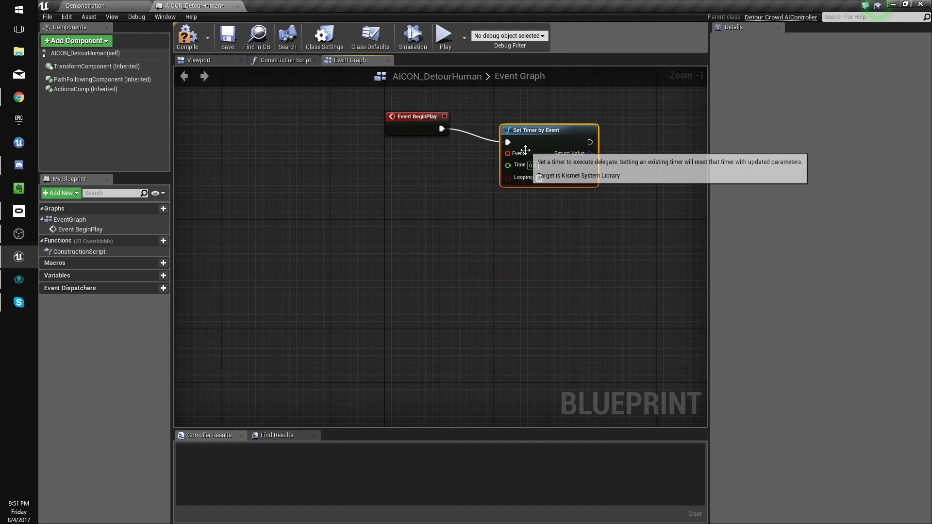
pyautogui.click(532, 165)
pyautogui.write('1')
# Bind a custom event named TravelToLocation to the timer's Event pin and place it below Event BeginPlay.
pyautogui.moveTo(508, 153); pyautogui.dragTo(364, 274)
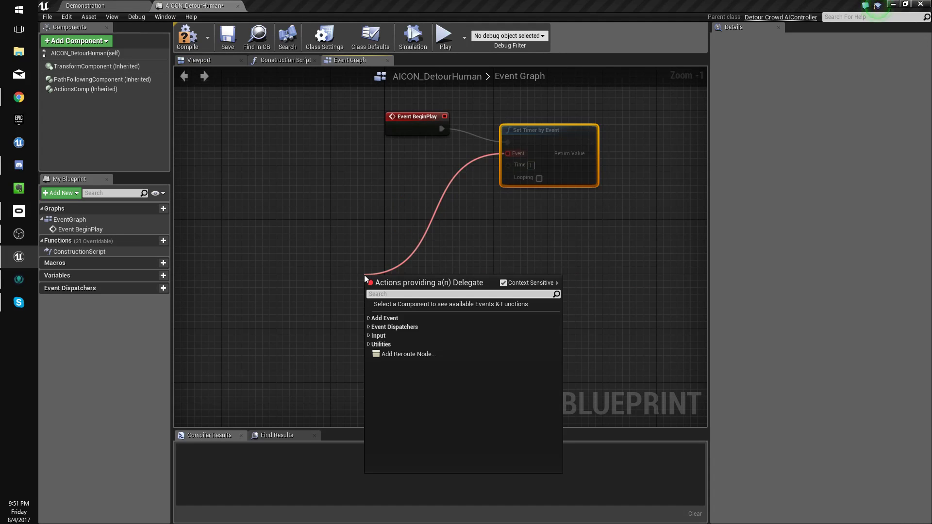
pyautogui.write('custom')
pyautogui.press('Return')
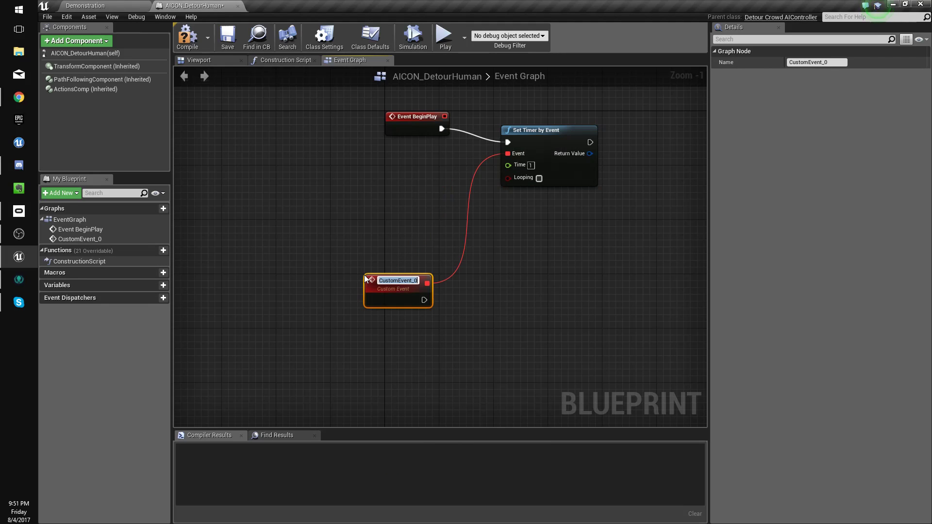
pyautogui.write('TravelToLocati')
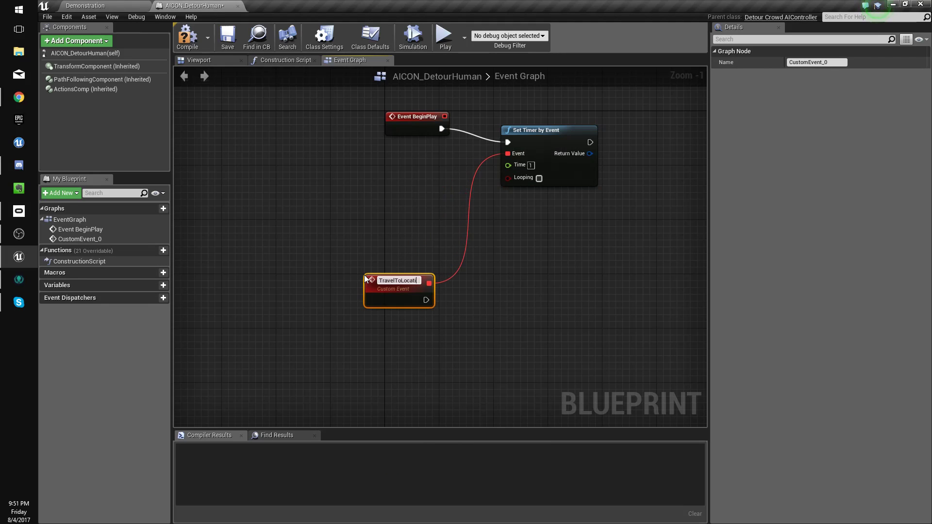
pyautogui.write('on')
pyautogui.press('Return')
pyautogui.moveTo(400, 285); pyautogui.dragTo(313, 280)
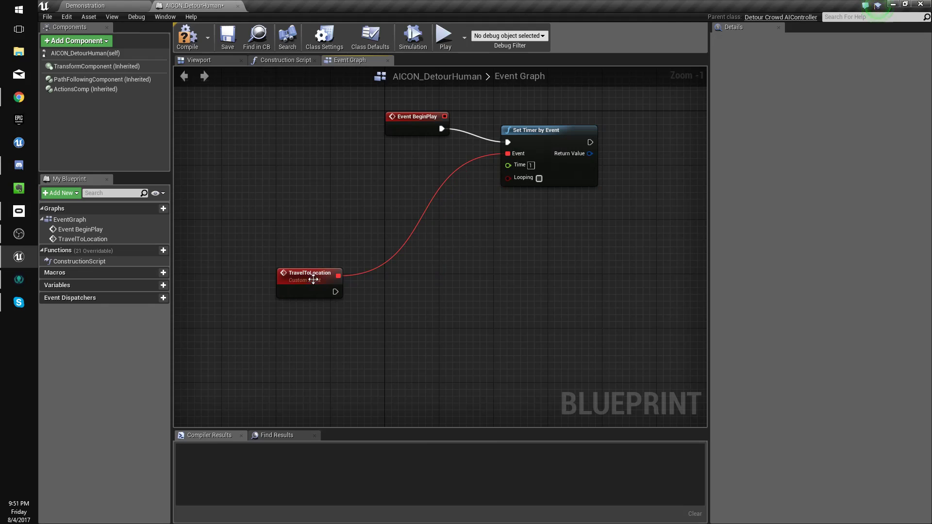
# Rename the custom event to TravelToRandomLocation.
pyautogui.click(313, 277)
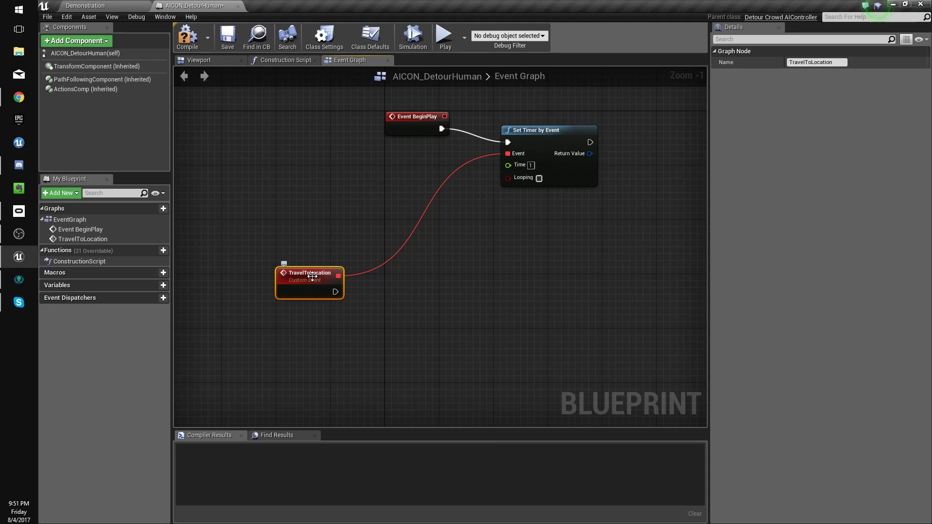
pyautogui.doubleClick(311, 273)
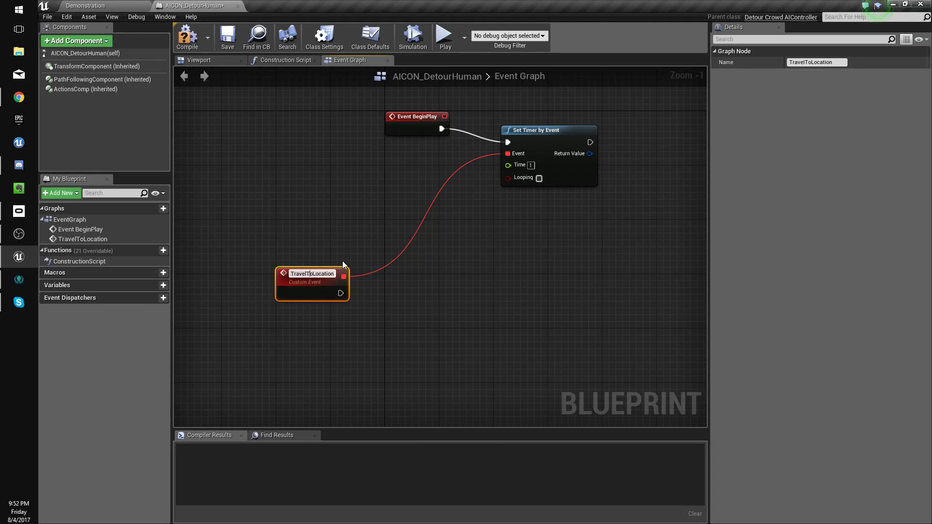
pyautogui.write('Random')
pyautogui.press('Return')
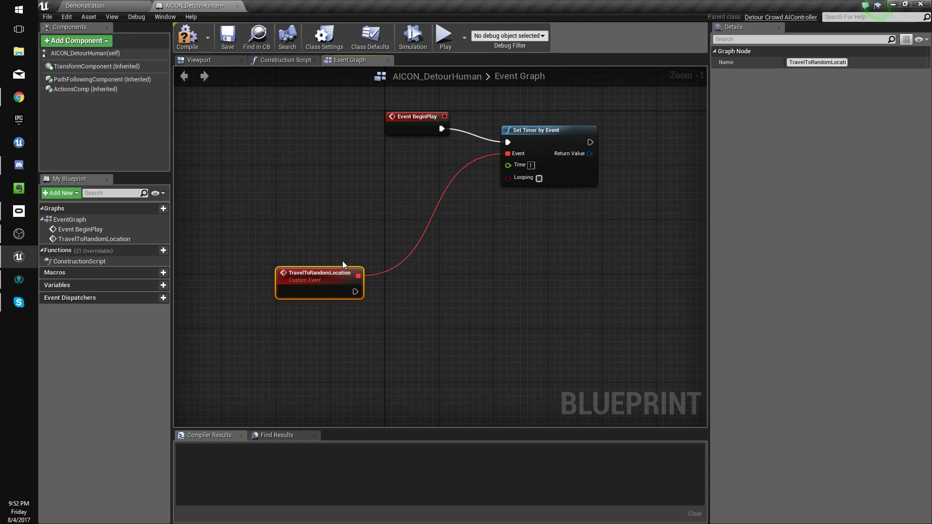
# Connect a Move to Location node to TravelToRandomLocation's execution output and leave space between the two nodes.
pyautogui.moveTo(342, 265); pyautogui.dragTo(284, 238, button='right')
pyautogui.rightClick(334, 322)
pyautogui.moveTo(297, 266); pyautogui.dragTo(534, 253)
pyautogui.write('nm')
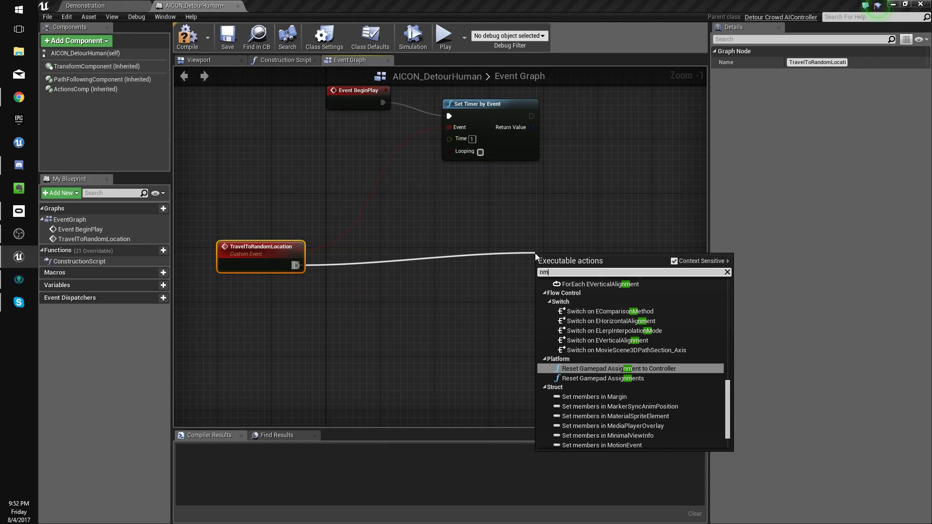
pyautogui.press('BackSpace')
pyautogui.press('BackSpace')
pyautogui.write('move to location')
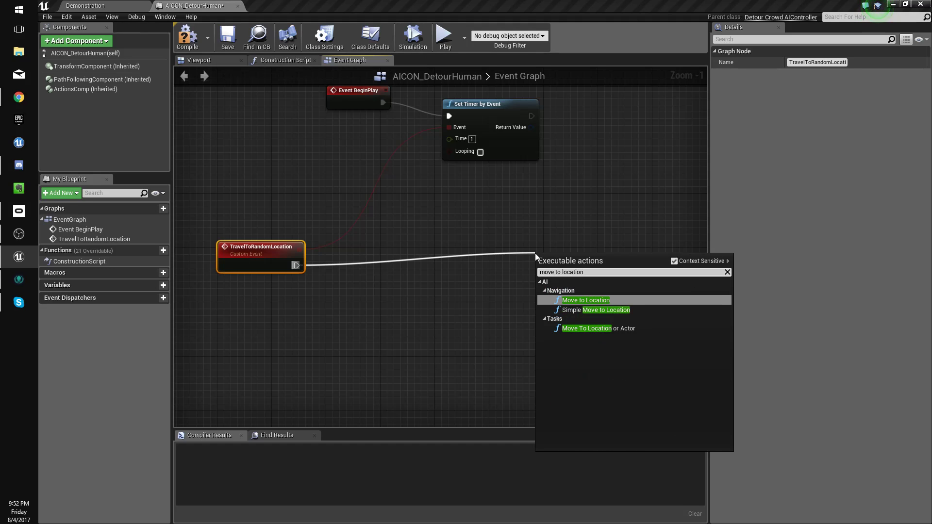
pyautogui.press('Return')
pyautogui.moveTo(535, 253); pyautogui.dragTo(439, 198, button='right')
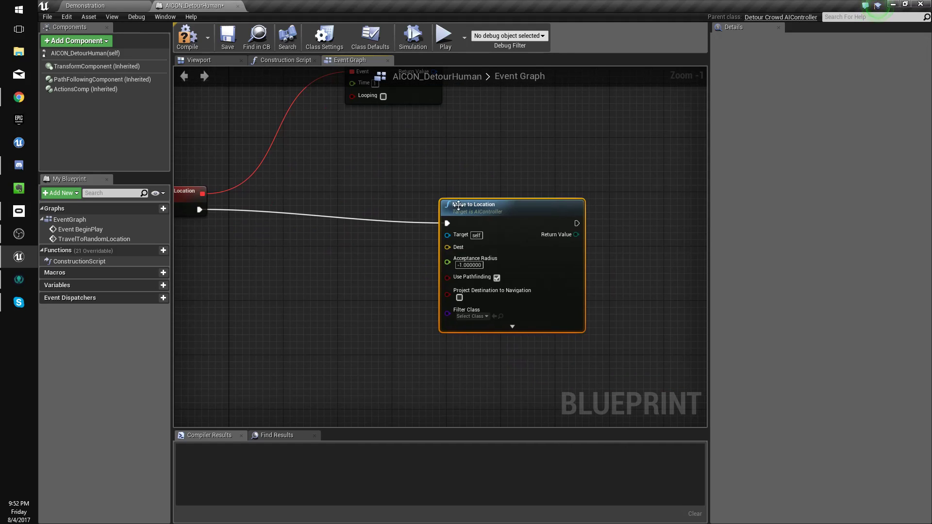
pyautogui.moveTo(478, 219); pyautogui.dragTo(520, 199)
pyautogui.moveTo(515, 204); pyautogui.dragTo(578, 221, button='right')
# Add a GetRandomReachablePointInRadius node and connect its Random Location to Move to Location's Dest.
pyautogui.moveTo(566, 243); pyautogui.dragTo(354, 246)
pyautogui.click(274, 234)
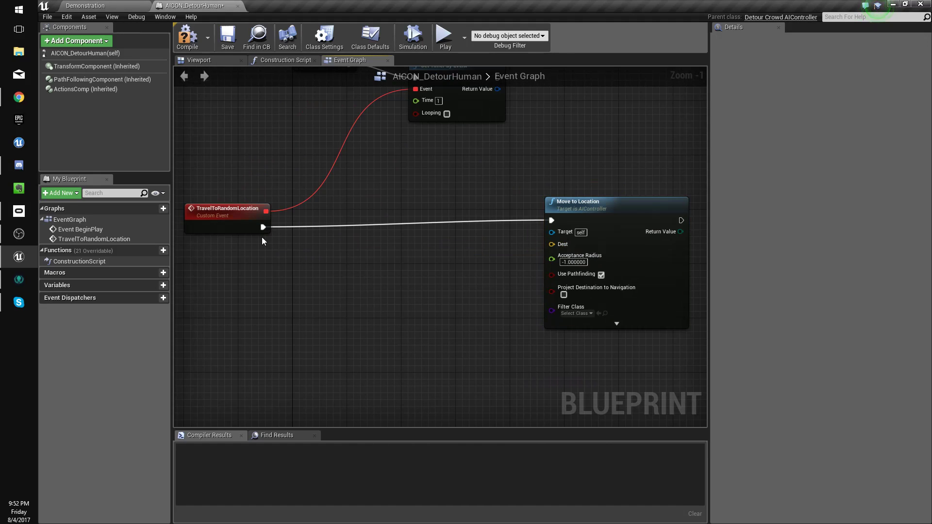
pyautogui.rightClick(278, 260)
pyautogui.write('get random re')
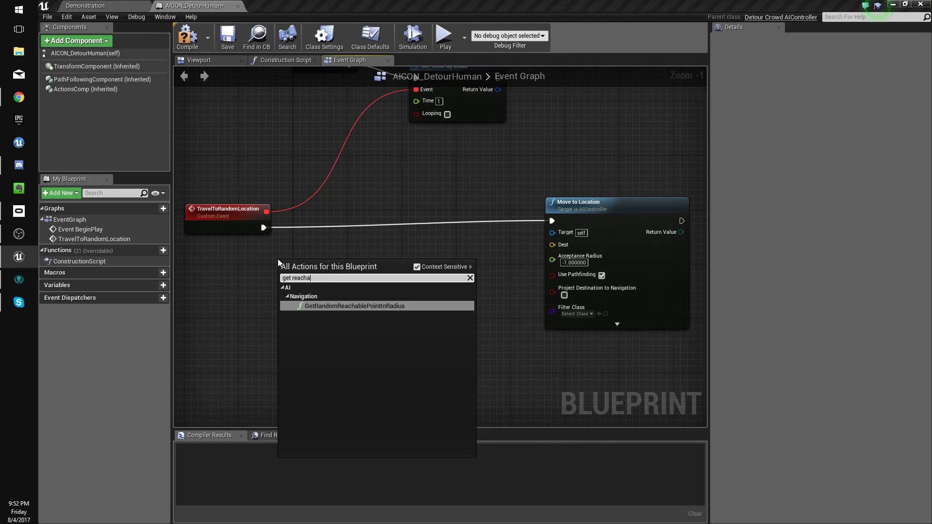
pyautogui.press('Return')
pyautogui.moveTo(400, 274); pyautogui.dragTo(552, 245)
# Set the GetRandomReachablePointInRadius node's Radius to 15000 and move the node closer to Move to Location.
pyautogui.moveTo(370, 286); pyautogui.dragTo(491, 279, button='right')
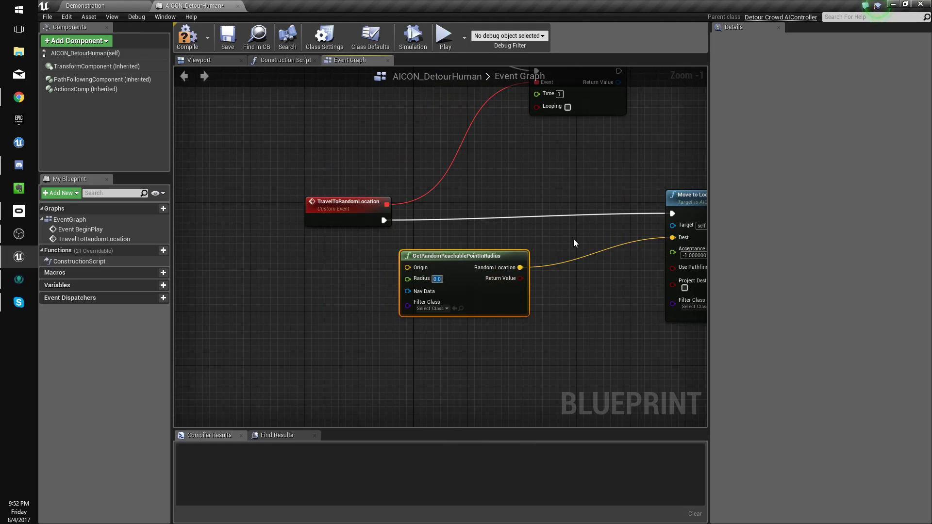
pyautogui.write('15000')
pyautogui.press('Return')
pyautogui.moveTo(469, 258); pyautogui.dragTo(509, 252)
pyautogui.moveTo(456, 262); pyautogui.dragTo(330, 267)
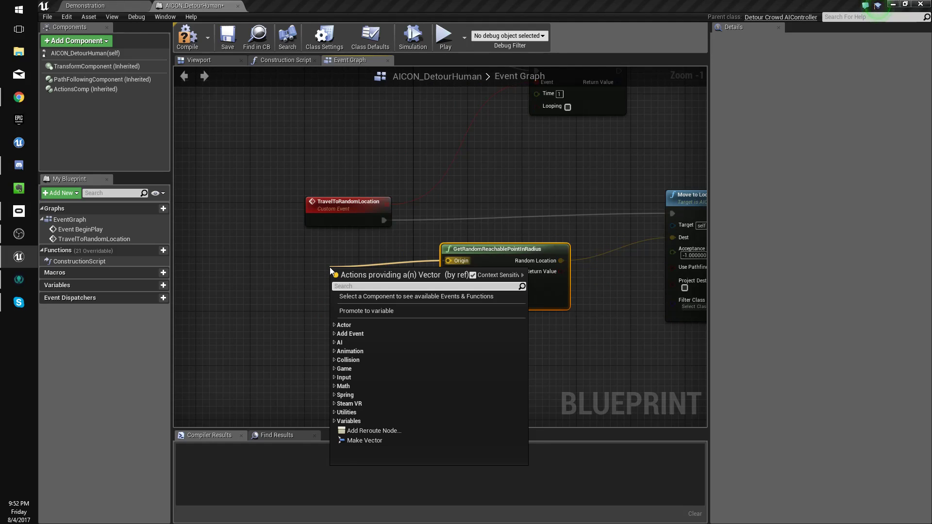
pyautogui.write('get actor loc')
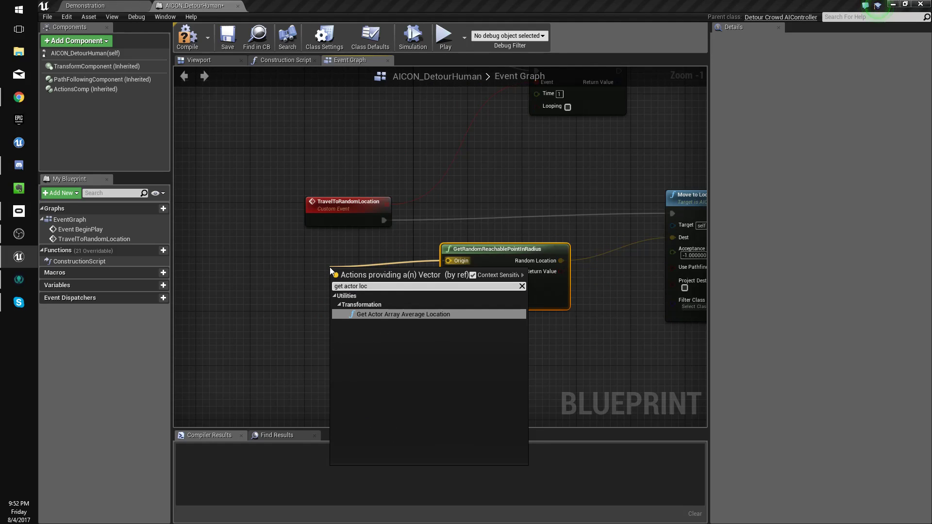
pyautogui.press('BackSpace')
pyautogui.press('BackSpace')
pyautogui.press('BackSpace')
pyautogui.press('BackSpace')
pyautogui.press('BackSpace')
pyautogui.press('BackSpace')
pyautogui.press('BackSpace')
pyautogui.press('BackSpace')
pyautogui.press('BackSpace')
pyautogui.press('BackSpace')
pyautogui.press('BackSpace')
pyautogui.press('BackSpace')
pyautogui.press('BackSpace')
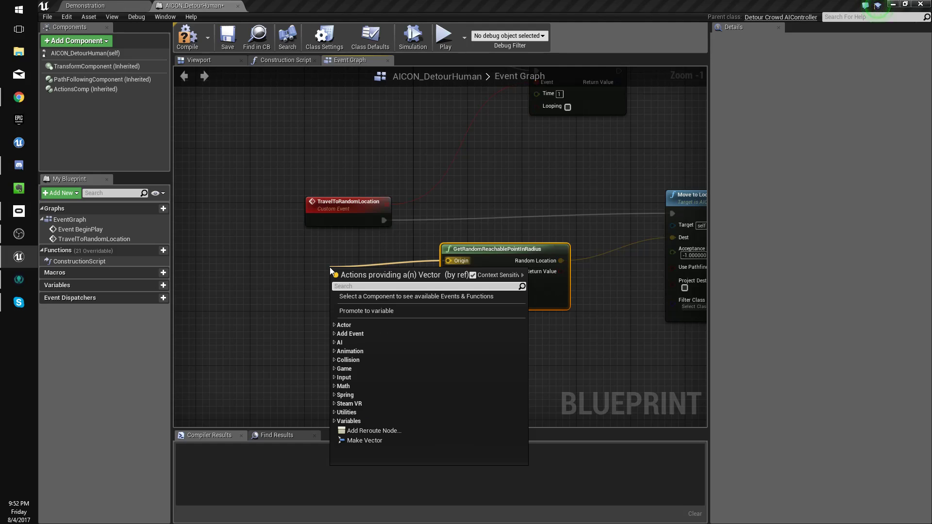
# Add a Get Controlled Pawn node and feed its GetActorLocation into the Origin of GetRandomReachablePointInRadius.
pyautogui.rightClick(290, 272)
pyautogui.write('get controlled pawn')
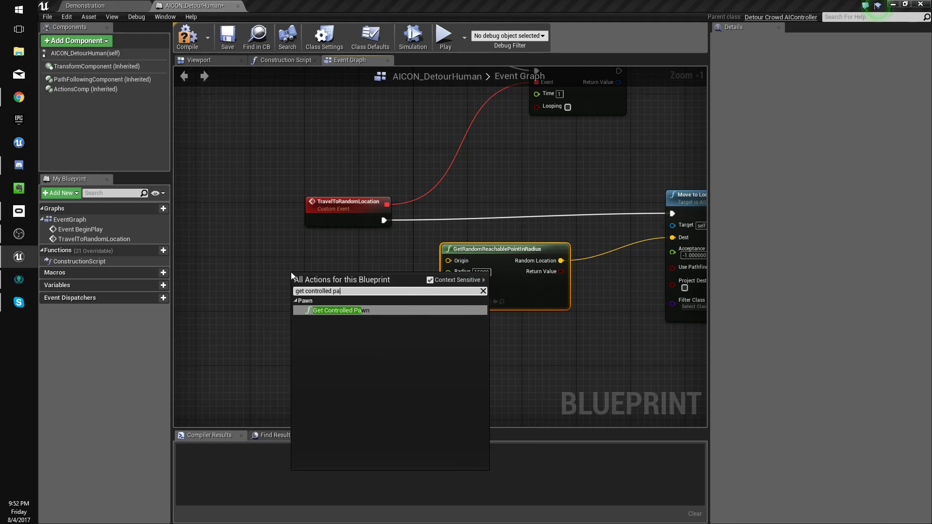
pyautogui.press('Return')
pyautogui.moveTo(338, 278)
pyautogui.mouseDown()
pyautogui.moveTo(250, 278)
pyautogui.moveTo(327, 283)
pyautogui.mouseUp()
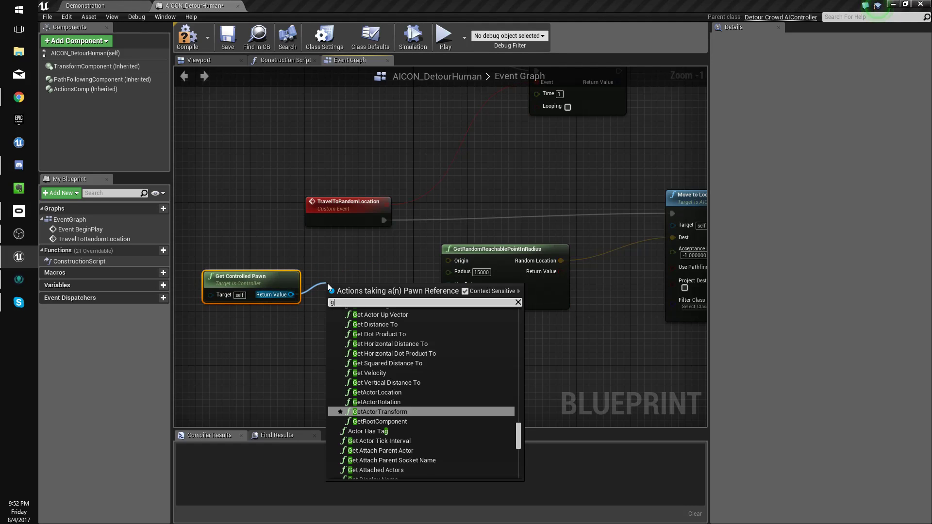
pyautogui.write('get actor loc')
pyautogui.press('Return')
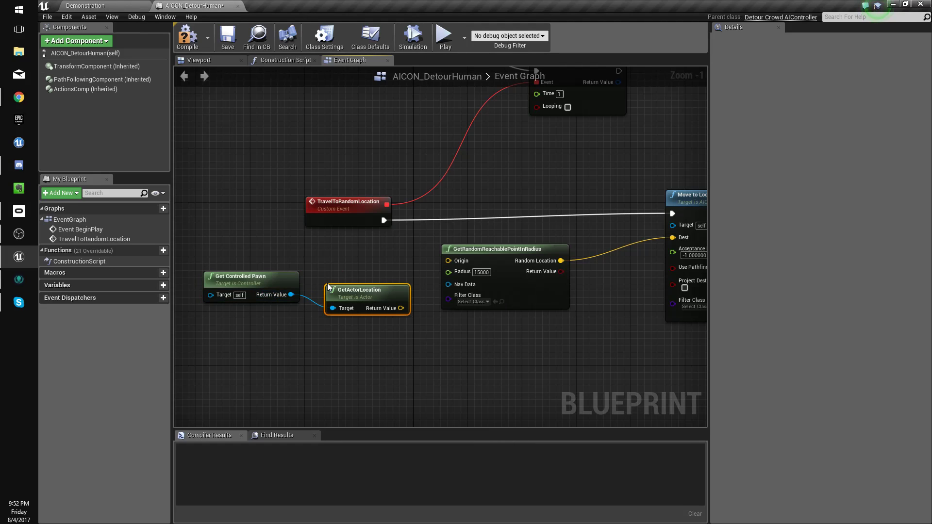
pyautogui.moveTo(391, 312); pyautogui.dragTo(462, 260)
# Set the Move to Location node's Acceptance Radius to 25.
pyautogui.moveTo(682, 260); pyautogui.dragTo(595, 269, button='right')
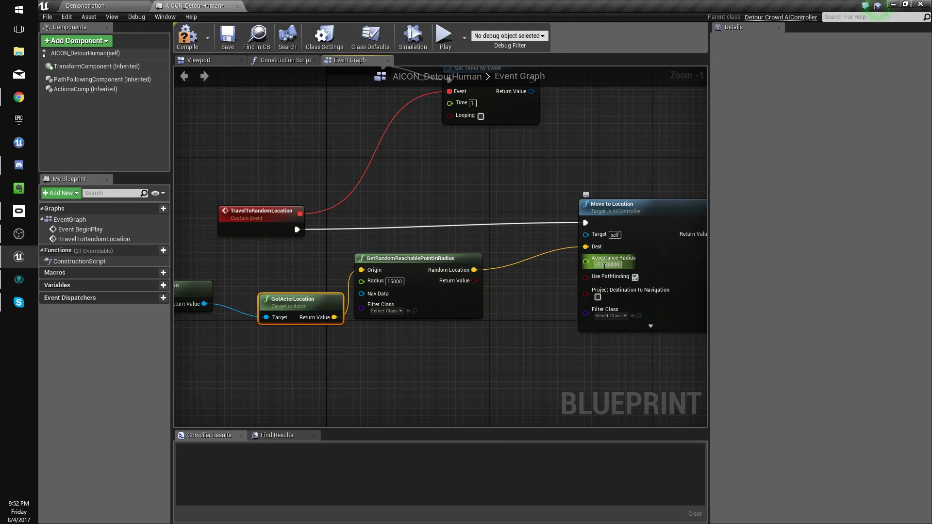
pyautogui.click(604, 265)
pyautogui.write('25')
pyautogui.click(534, 316)
pyautogui.moveTo(536, 316); pyautogui.dragTo(329, 305, button='right')
pyautogui.scroll(-1, 408, 302)
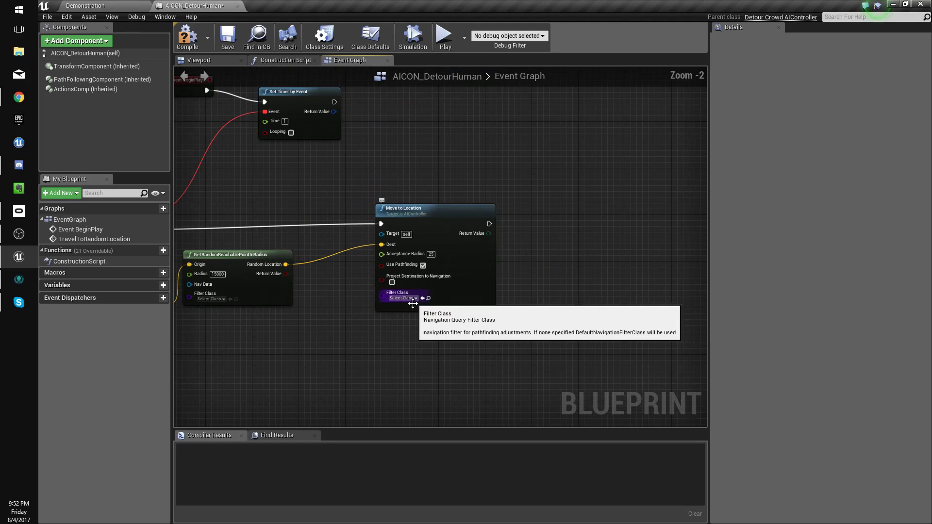
pyautogui.scroll(1, 412, 304)
pyautogui.moveTo(413, 303); pyautogui.dragTo(449, 270, button='right')
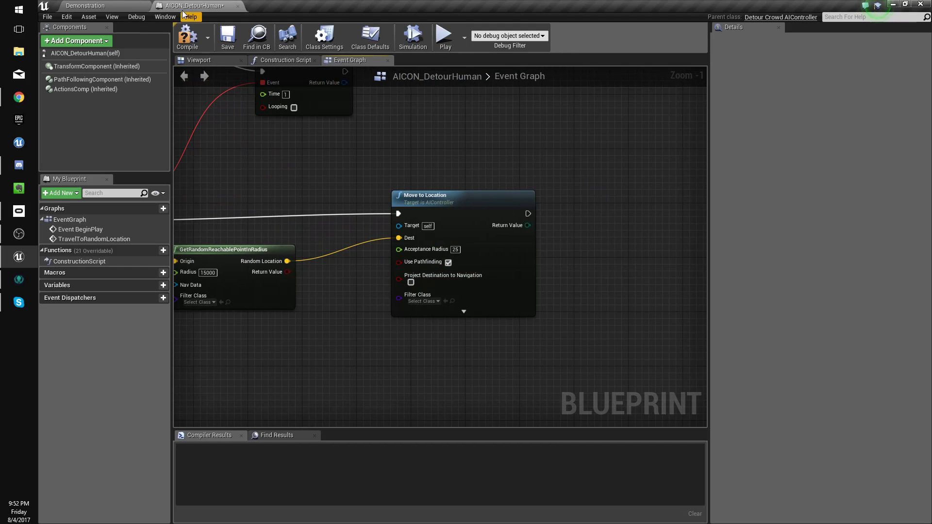
# Switch to the Demonstration level and place a Nav Mesh Bounds Volume on the street.
pyautogui.click(116, 7)
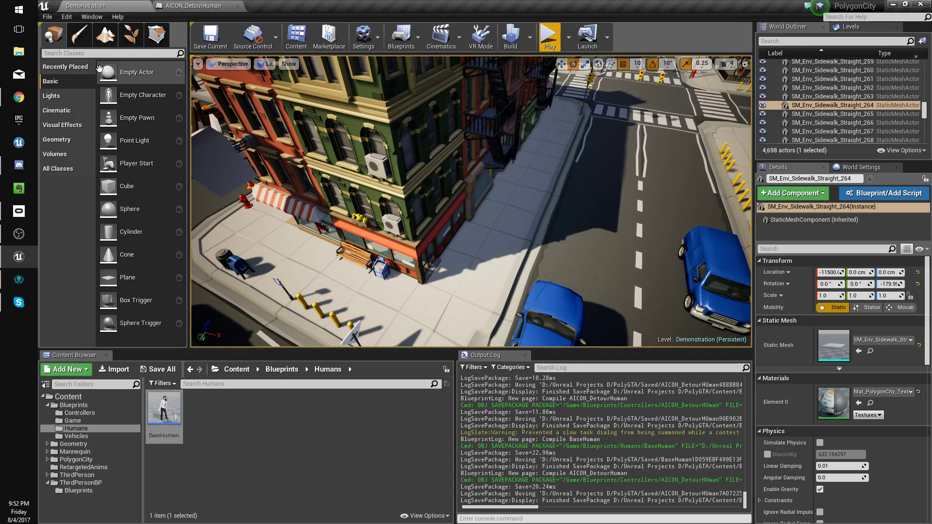
pyautogui.click(96, 52)
pyautogui.write('nav mesh')
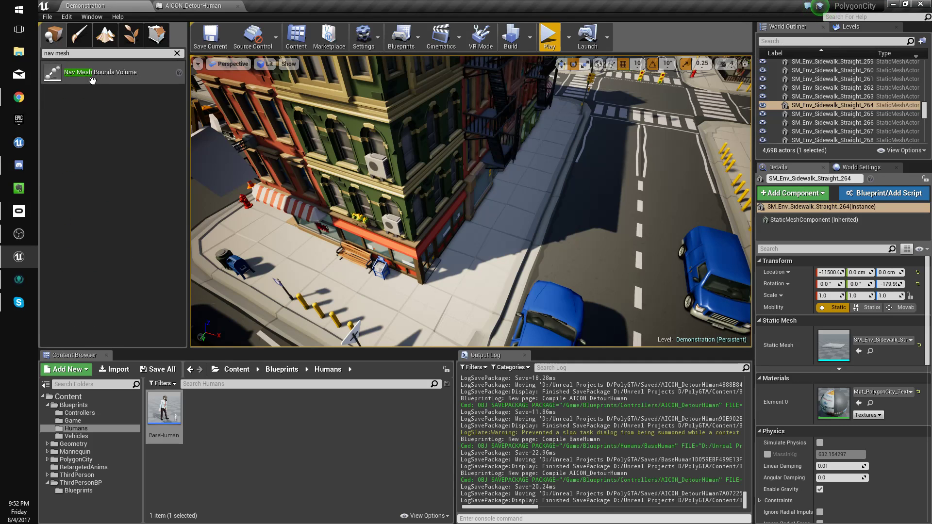
pyautogui.moveTo(92, 80); pyautogui.dragTo(573, 205)
pyautogui.moveTo(572, 205); pyautogui.dragTo(645, 228, button='right')
pyautogui.press('s')
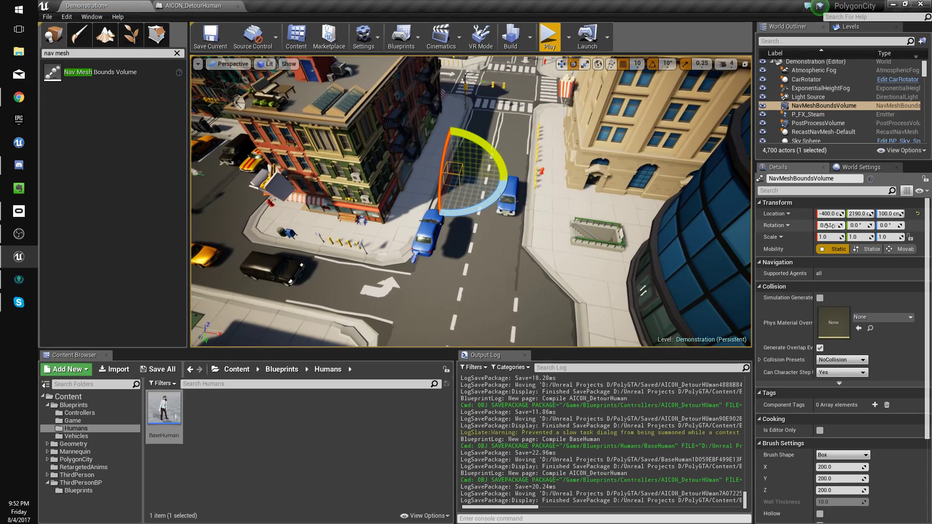
# Set the NavMeshBoundsVolume's scale to 200, 200, 10 and save the level.
pyautogui.write('200')
pyautogui.press('Tab')
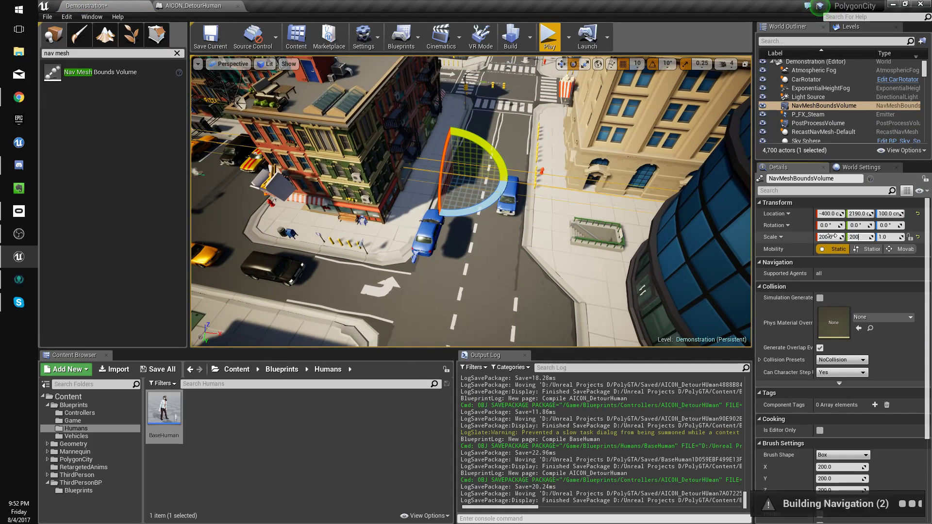
pyautogui.write('10')
pyautogui.moveTo(566, 211); pyautogui.dragTo(594, 218, button='right')
pyautogui.press('p')
pyautogui.press('p')
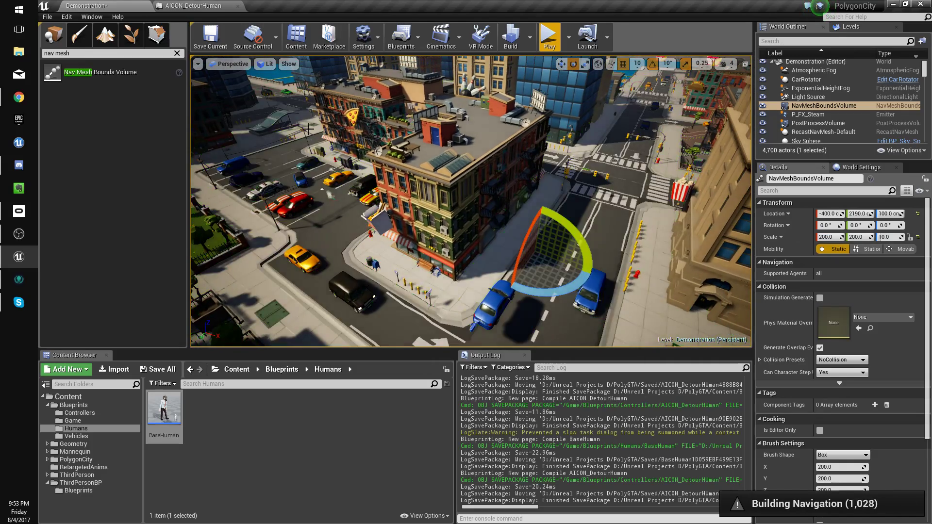
pyautogui.press('w')
pyautogui.moveTo(524, 231); pyautogui.dragTo(525, 277, button='right')
pyautogui.click(200, 34)
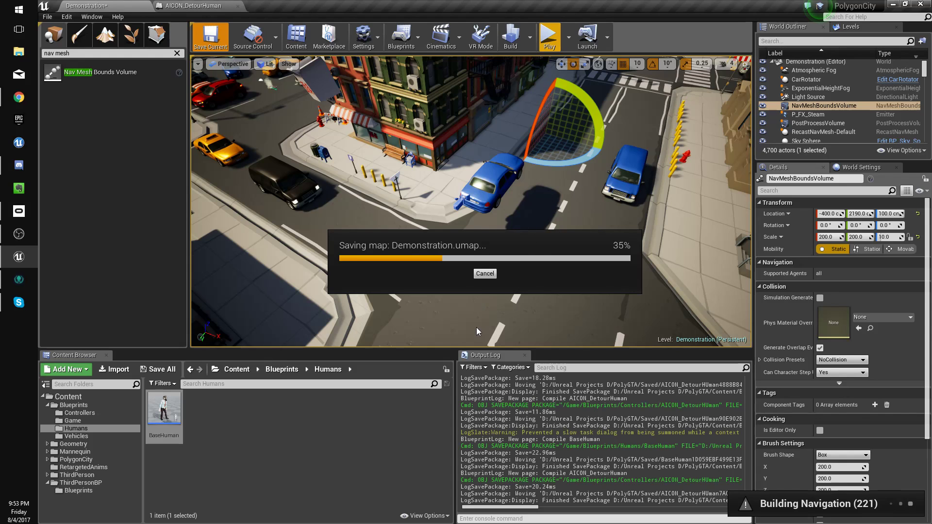
# Place a Nav Modifier Volume on the road at the junction beside the blue car.
pyautogui.click(64, 53)
pyautogui.write('mes')
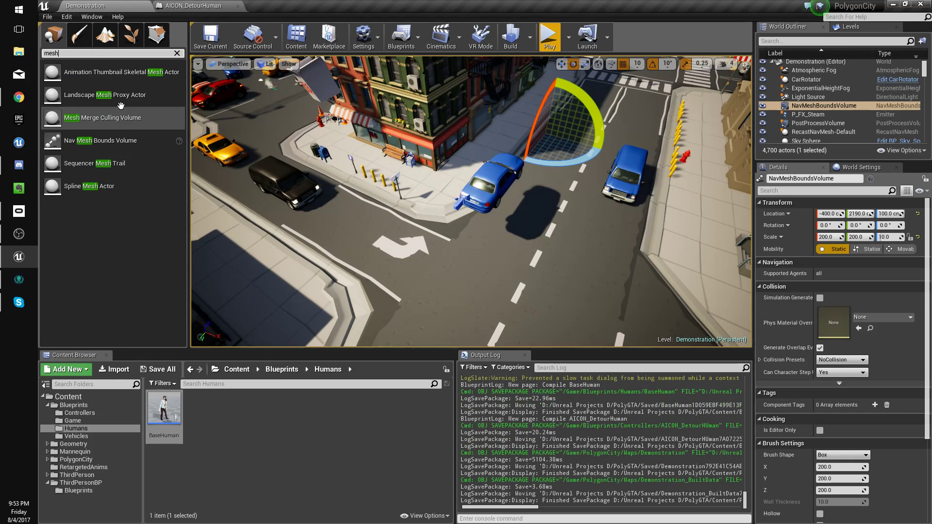
pyautogui.write('modifi')
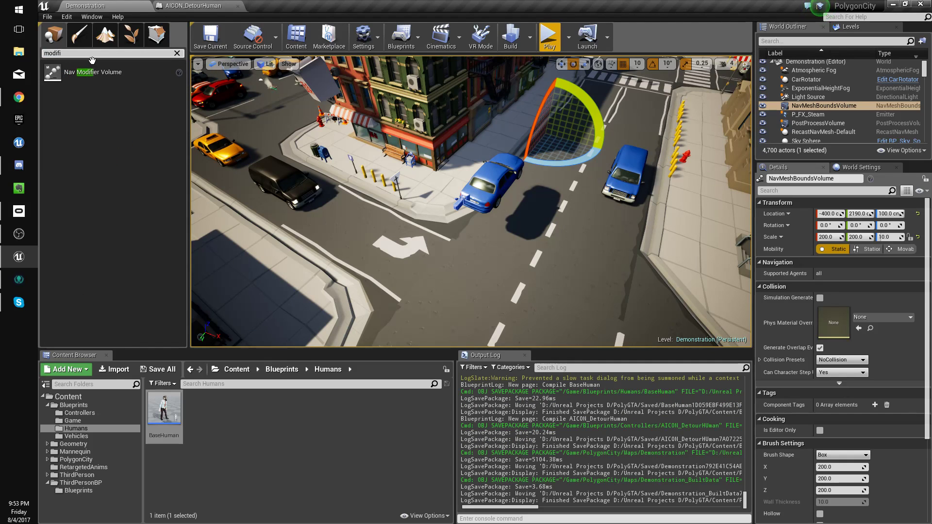
pyautogui.moveTo(93, 72); pyautogui.dragTo(530, 281)
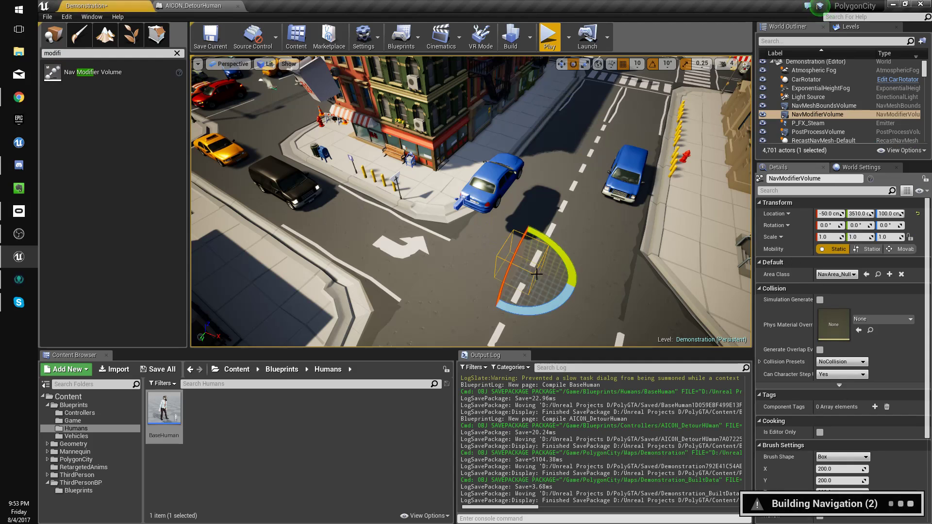
pyautogui.press('f')
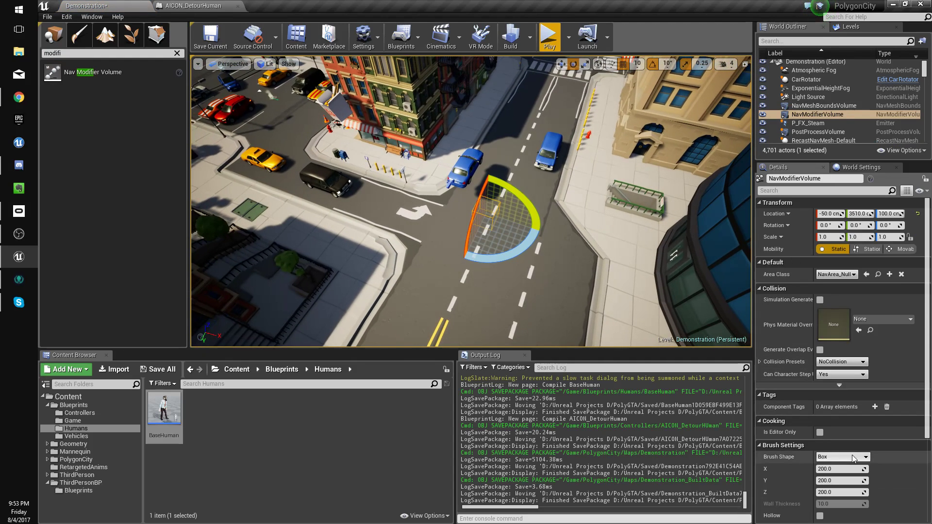
# Set the Nav Modifier Volume's Area Class to NavArea_Obstacle.
pyautogui.scroll(-3, 846, 418)
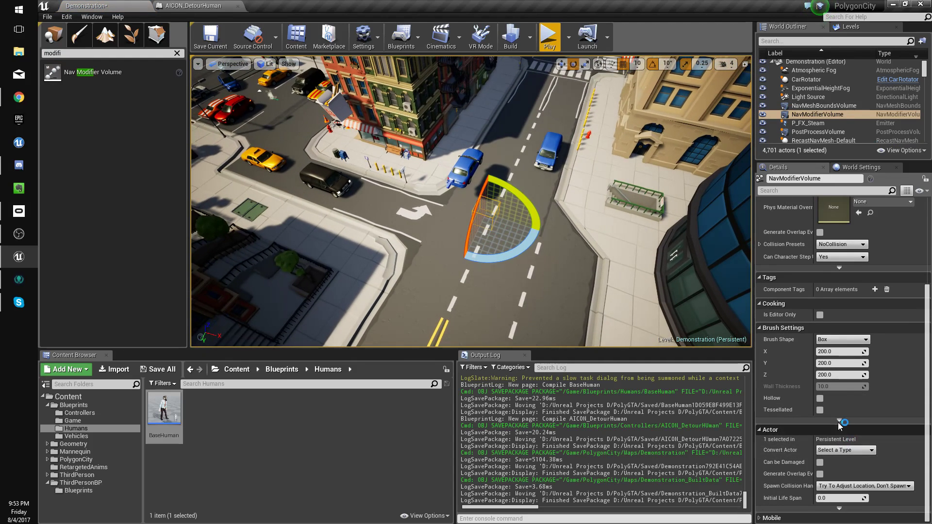
pyautogui.scroll(2, 841, 351)
pyautogui.scroll(2, 841, 351)
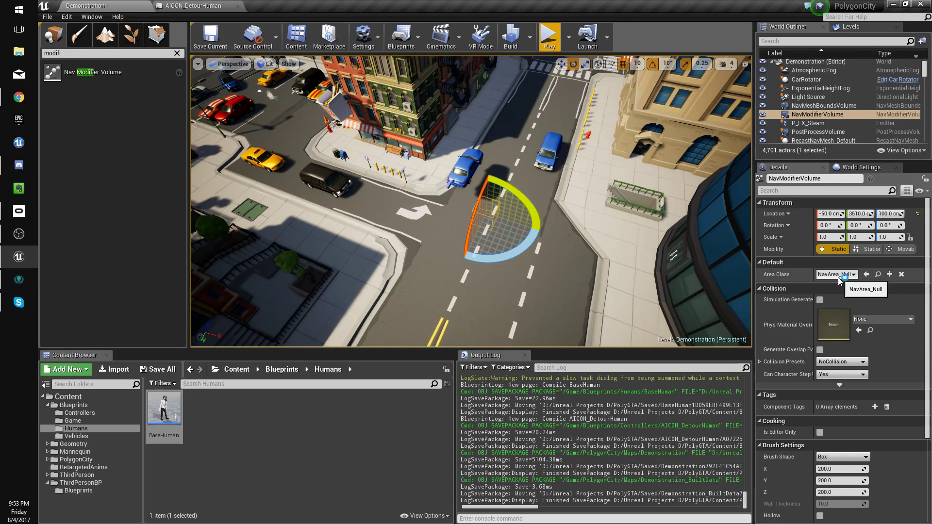
pyautogui.click(837, 276)
pyautogui.click(855, 331)
# Scale the Nav Modifier Volume to about 4 in X and 38 in Y so it stretches along the main road.
pyautogui.moveTo(520, 182); pyautogui.dragTo(520, 228, button='right')
pyautogui.press('r')
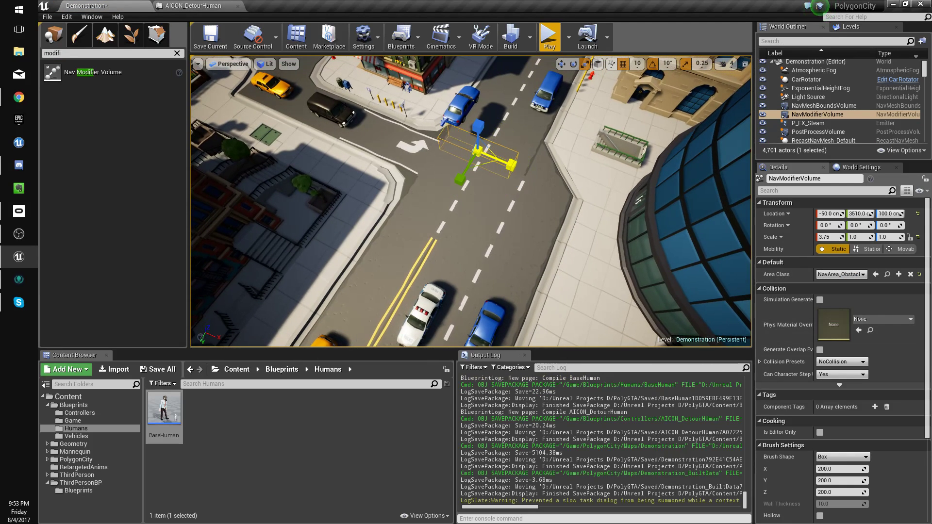
pyautogui.moveTo(511, 165); pyautogui.dragTo(517, 167)
pyautogui.moveTo(517, 167); pyautogui.dragTo(595, 171, button='right')
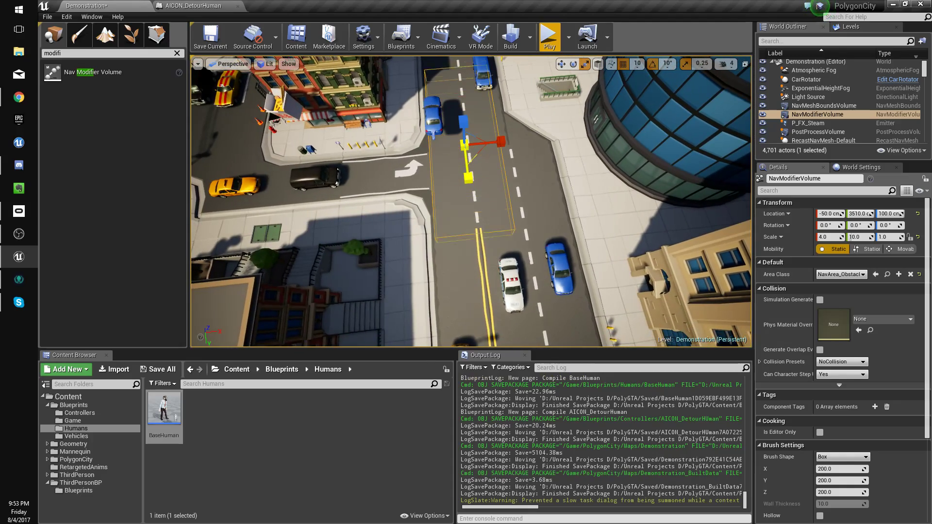
pyautogui.moveTo(468, 178); pyautogui.dragTo(464, 48)
pyautogui.moveTo(537, 140); pyautogui.dragTo(514, 187, button='right')
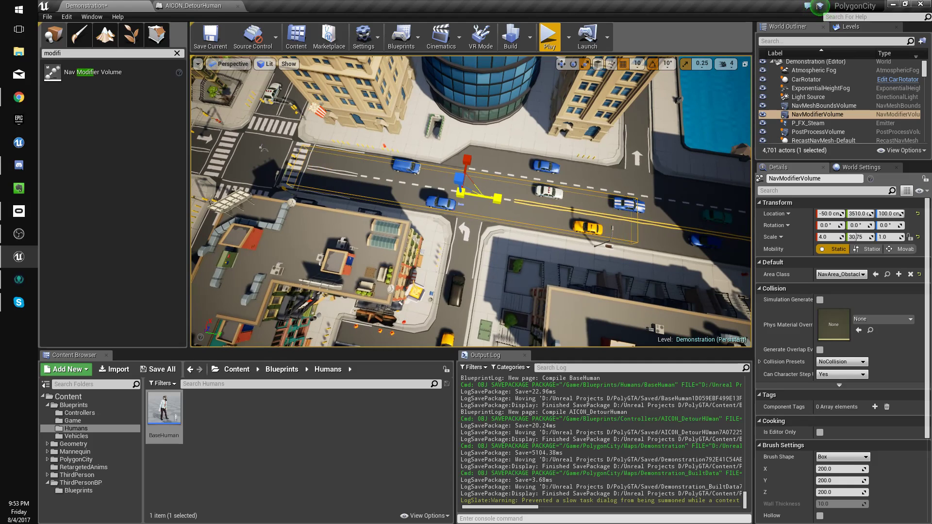
# Duplicate the Nav Modifier Volume, rotate the copy 90 degrees about Z, and move it onto the side street.
pyautogui.hotkey('ctrl', 'c')
pyautogui.hotkey('ctrl', 'v')
pyautogui.press('e')
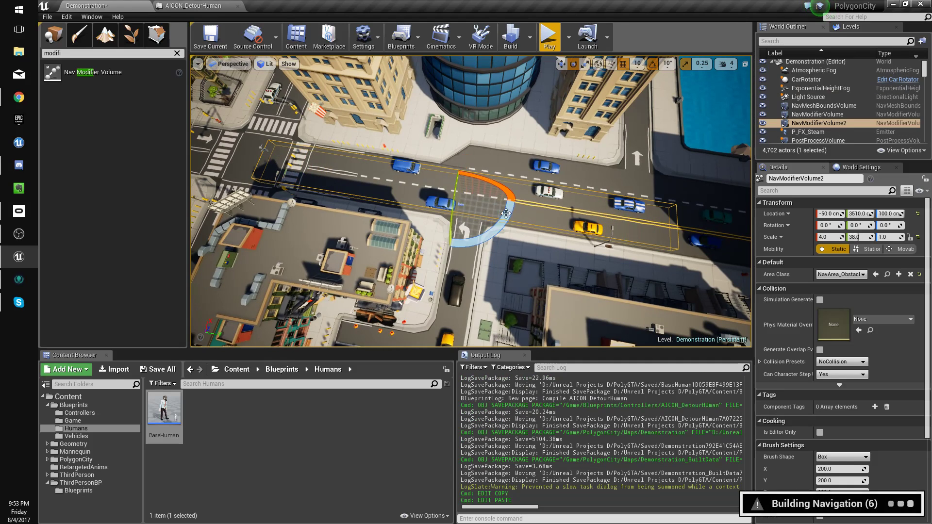
pyautogui.moveTo(514, 200); pyautogui.dragTo(490, 226)
pyautogui.press('w')
pyautogui.moveTo(476, 171); pyautogui.dragTo(488, 265)
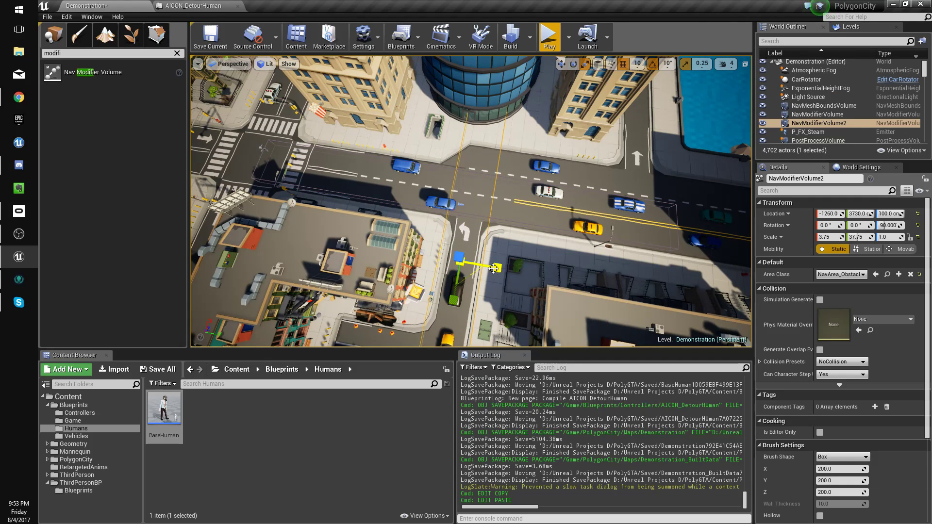
# Scale the duplicated Nav Modifier Volume to about 2.75 in X and 26.25 in Y to fit the side street.
pyautogui.press('r')
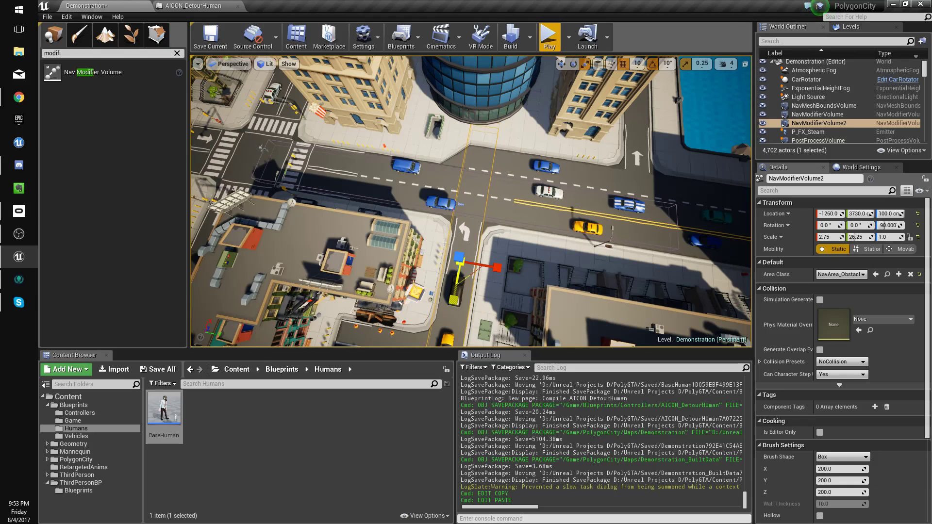
pyautogui.moveTo(471, 201); pyautogui.dragTo(418, 194, button='right')
pyautogui.click(478, 190)
pyautogui.moveTo(478, 189); pyautogui.dragTo(457, 179, button='right')
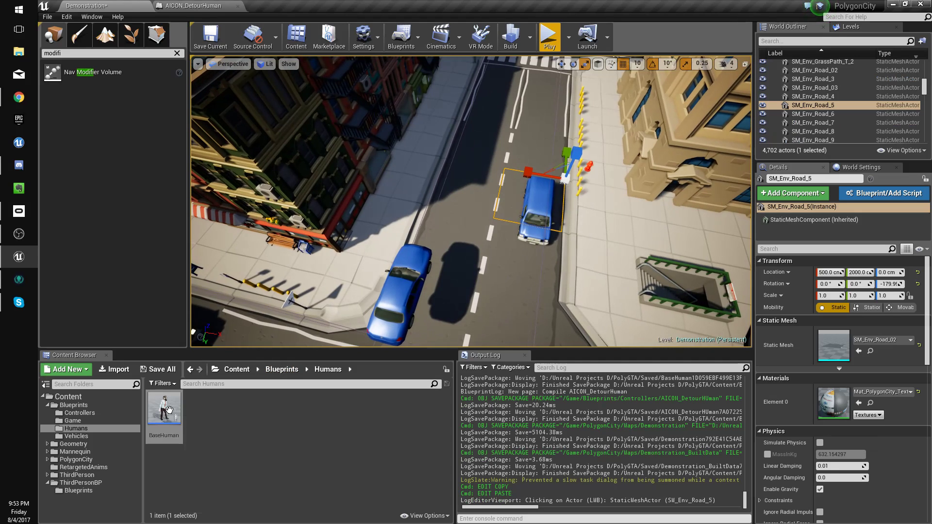
# Place six BaseHuman characters along the corner sidewalk, and playtest the level before stopping the session.
pyautogui.moveTo(390, 216); pyautogui.dragTo(388, 214)
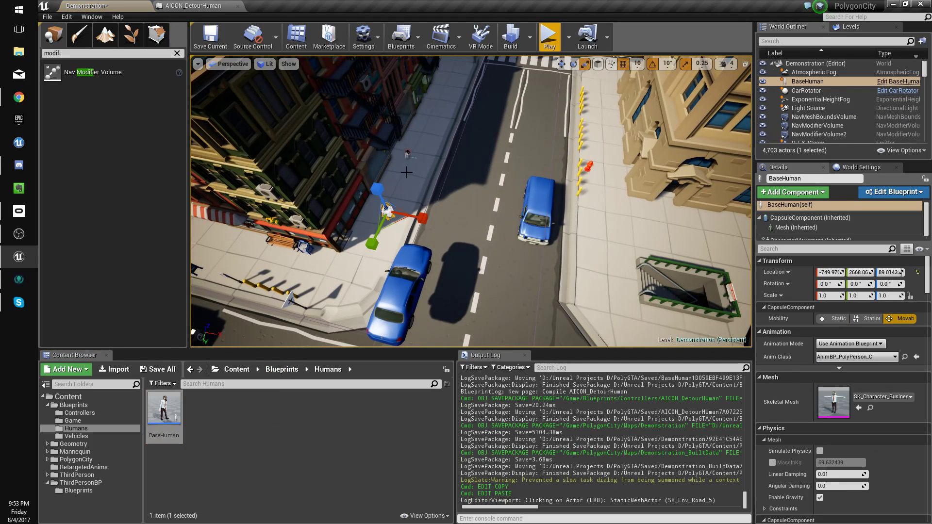
pyautogui.moveTo(406, 172); pyautogui.dragTo(406, 169)
pyautogui.moveTo(427, 84); pyautogui.dragTo(428, 83)
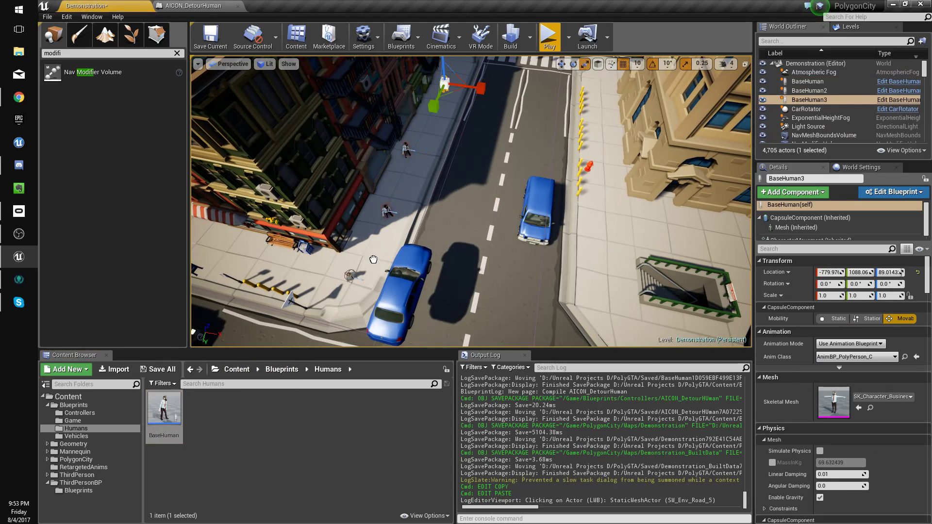
pyautogui.moveTo(373, 259); pyautogui.dragTo(360, 256)
pyautogui.moveTo(164, 410); pyautogui.dragTo(275, 270)
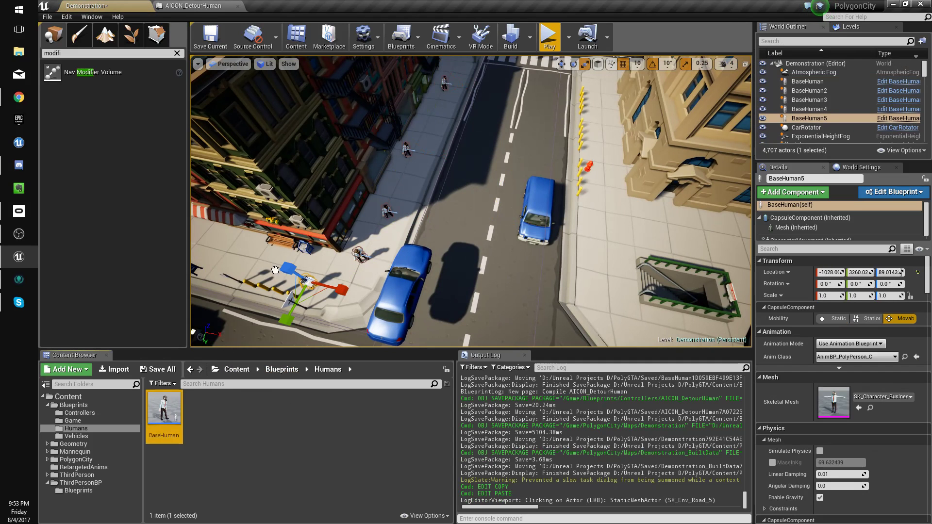
pyautogui.moveTo(432, 139); pyautogui.dragTo(439, 116)
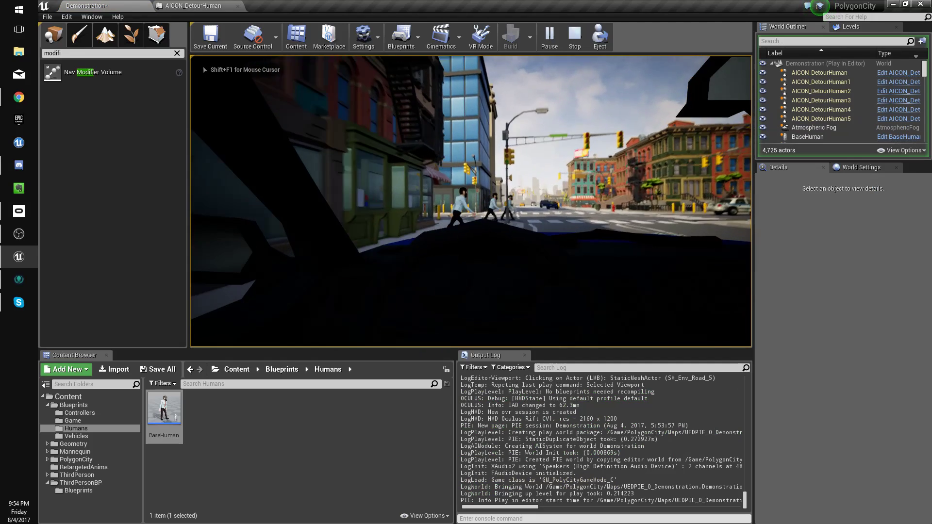
pyautogui.press('Escape')
# In the BaseHuman blueprint, disable Use Controller Rotation Yaw and enable Orient Rotation to Movement on CharacterMovement.
pyautogui.doubleClick(171, 395)
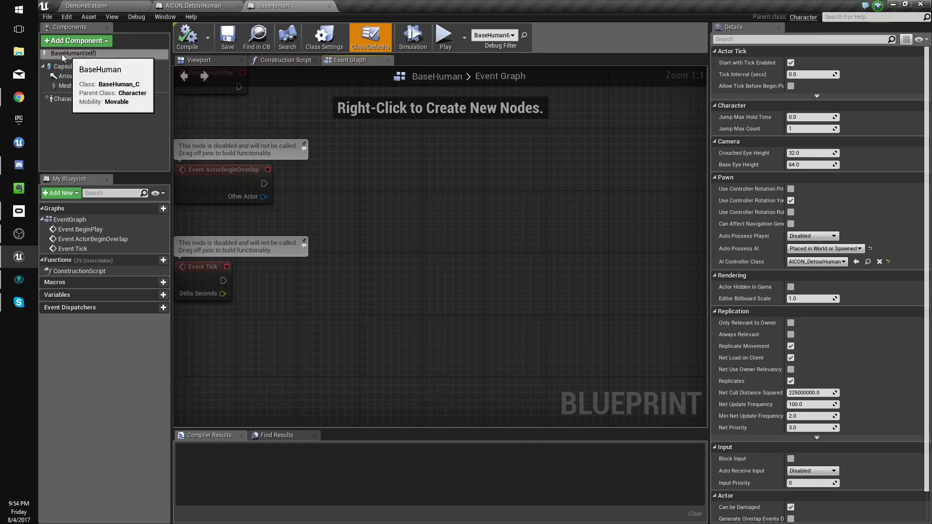
pyautogui.click(790, 200)
pyautogui.click(89, 98)
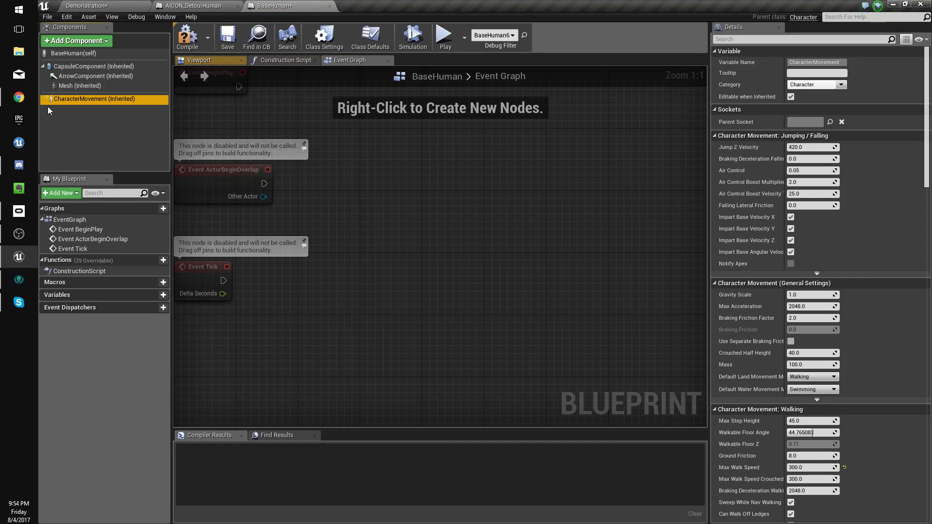
pyautogui.click(740, 40)
pyautogui.write('orient')
pyautogui.click(791, 62)
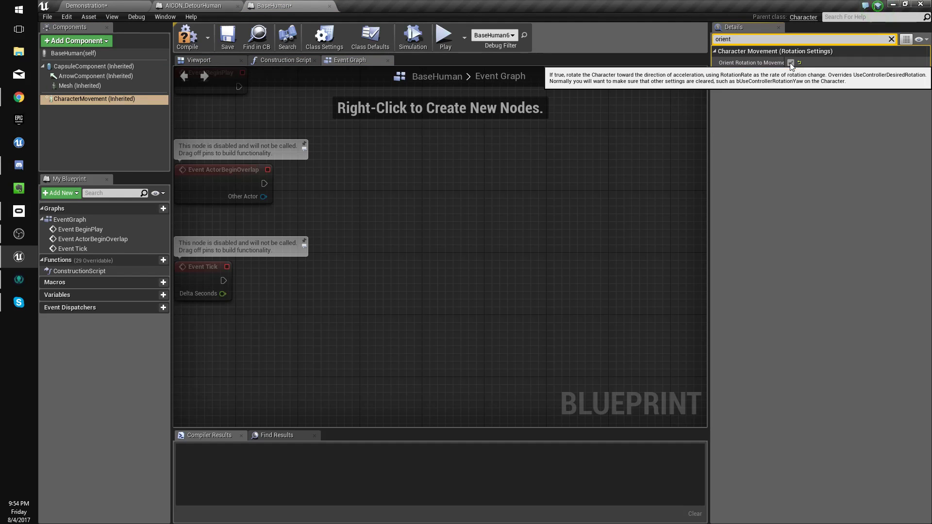
# Save the BaseHuman blueprint and close it to return to the AICON_DetourHuman event graph.
pyautogui.click(227, 38)
pyautogui.middleClick(271, 3)
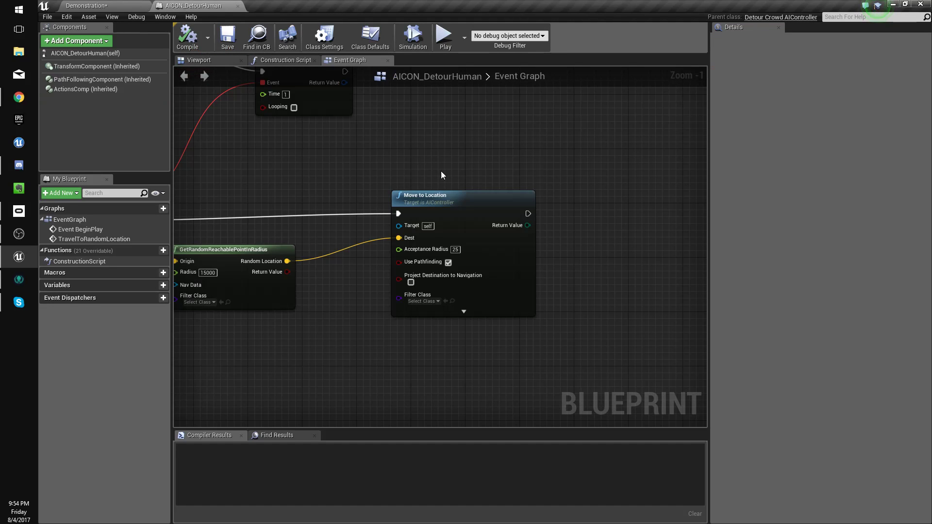
# Copy the Set Timer by Event node after Move to Location, wiring its execution input and connecting its Event pin to TravelToRandomLocation.
pyautogui.scroll(-3, 443, 173)
pyautogui.moveTo(423, 191); pyautogui.dragTo(484, 192, button='right')
pyautogui.scroll(1, 421, 207)
pyautogui.moveTo(427, 76); pyautogui.dragTo(434, 136, button='right')
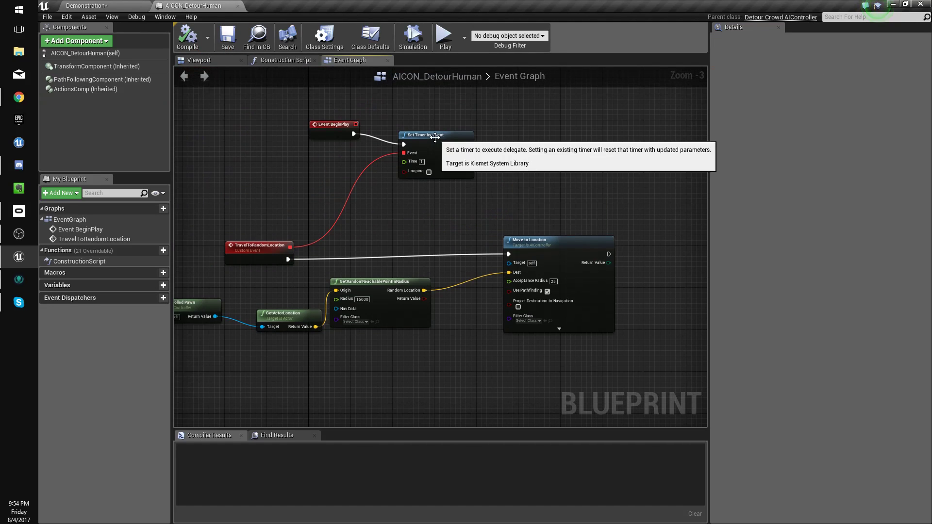
pyautogui.moveTo(507, 261); pyautogui.dragTo(498, 236, button='right')
pyautogui.moveTo(438, 125); pyautogui.dragTo(381, 128, button='right')
pyautogui.click(383, 130)
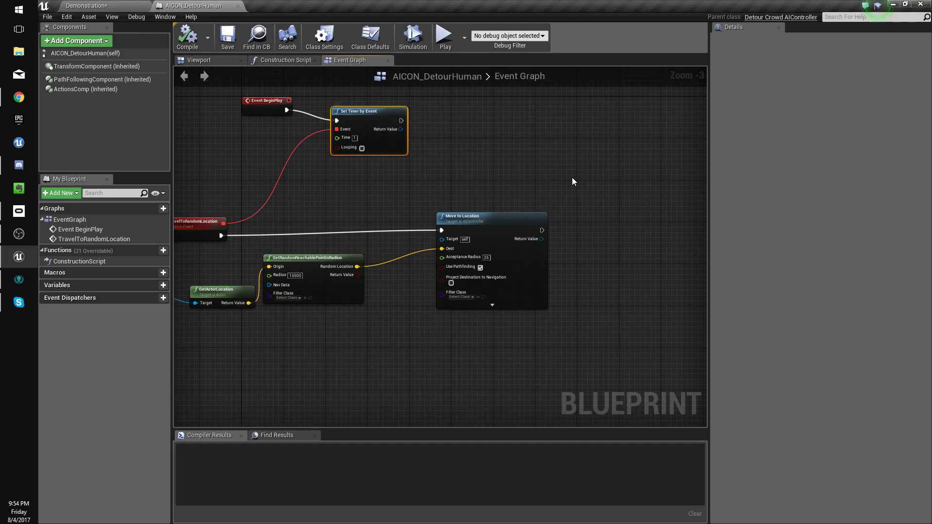
pyautogui.hotkey('ctrl', 'c')
pyautogui.hotkey('ctrl', 'v')
pyautogui.moveTo(592, 205); pyautogui.dragTo(222, 223)
# Feed the new timer's Time from a Random Float in Range node with Min 4 and Max 10, placed below Move to Location.
pyautogui.scroll(3, 585, 250)
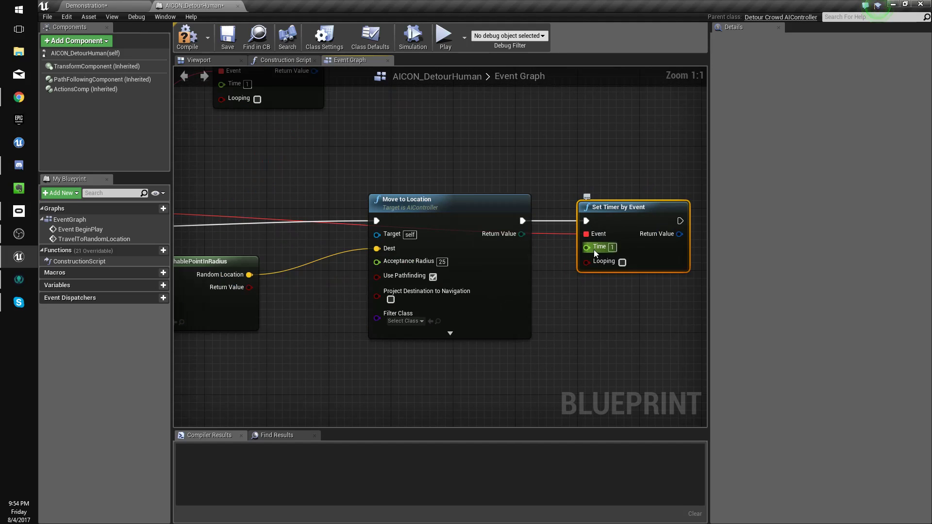
pyautogui.moveTo(595, 253); pyautogui.dragTo(532, 345)
pyautogui.write('random')
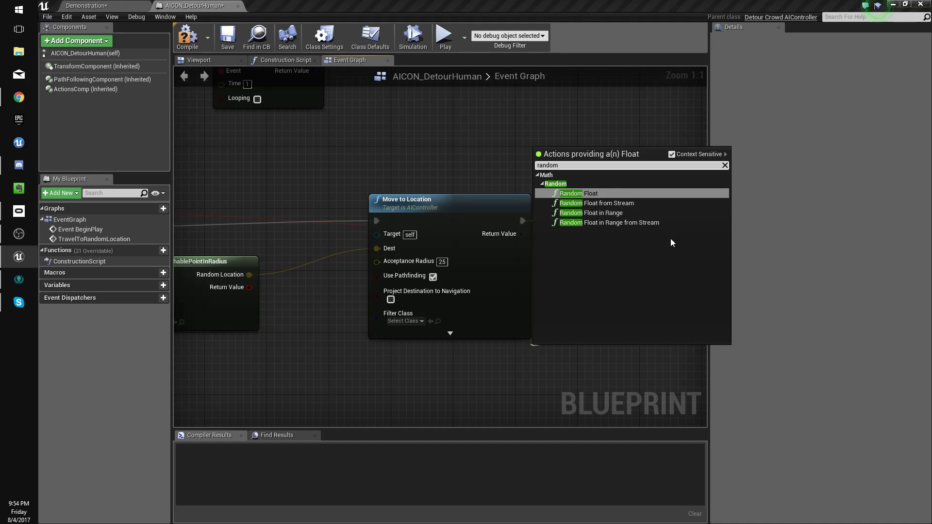
pyautogui.click(591, 212)
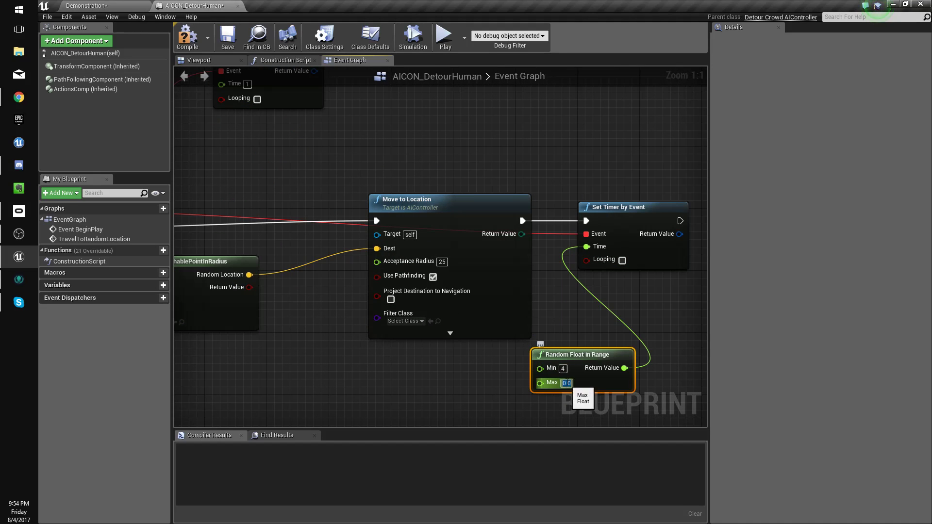
pyautogui.write('10')
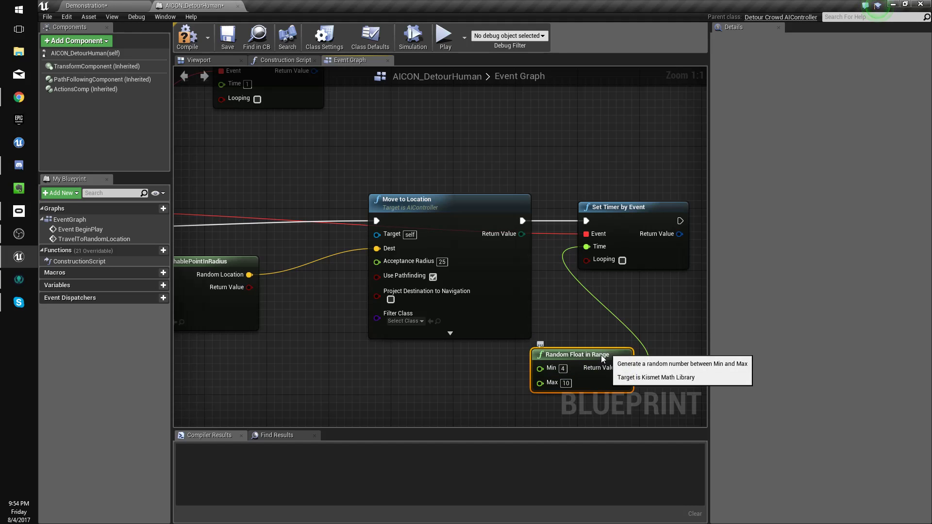
pyautogui.moveTo(607, 354); pyautogui.dragTo(499, 370)
# Compile, save and close the AICON_DetourHuman blueprint, and save the Demonstration level.
pyautogui.scroll(-4, 531, 311)
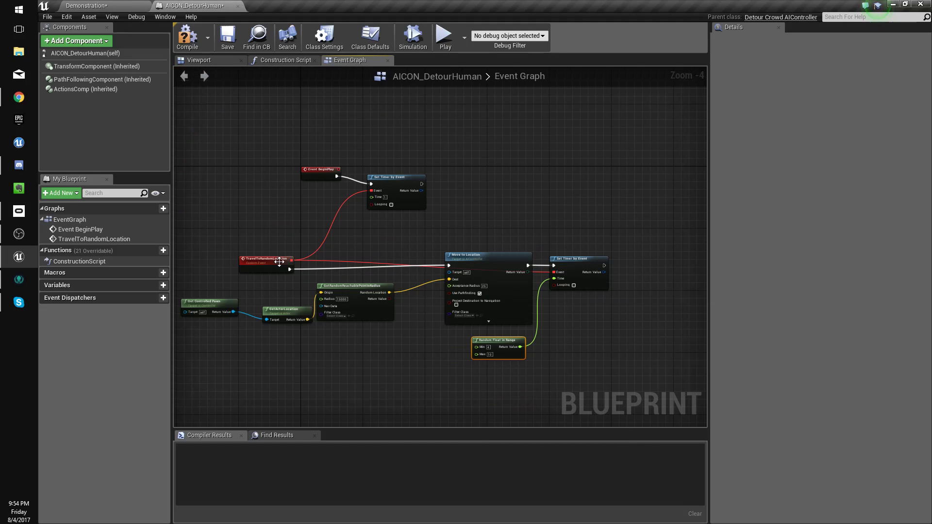
pyautogui.moveTo(442, 300); pyautogui.dragTo(485, 298, button='right')
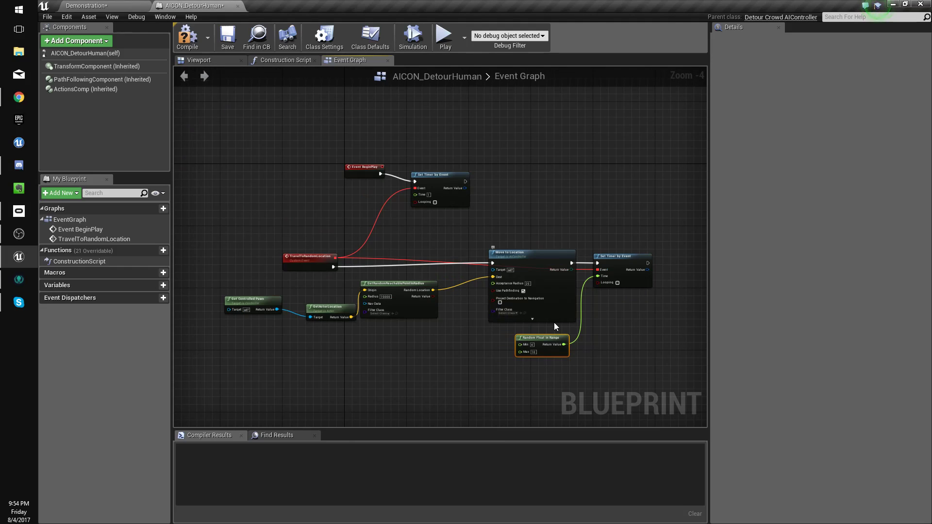
pyautogui.scroll(2, 554, 322)
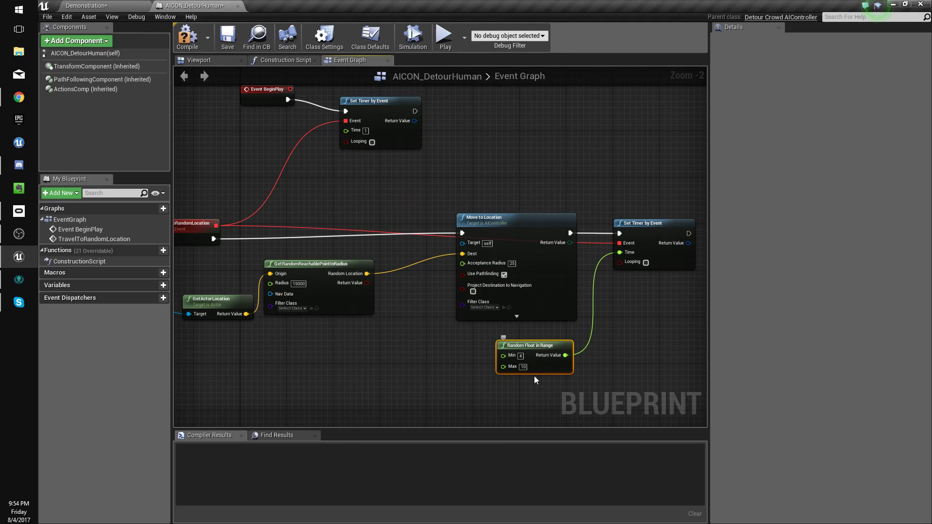
pyautogui.click(201, 39)
pyautogui.click(237, 6)
pyautogui.click(211, 41)
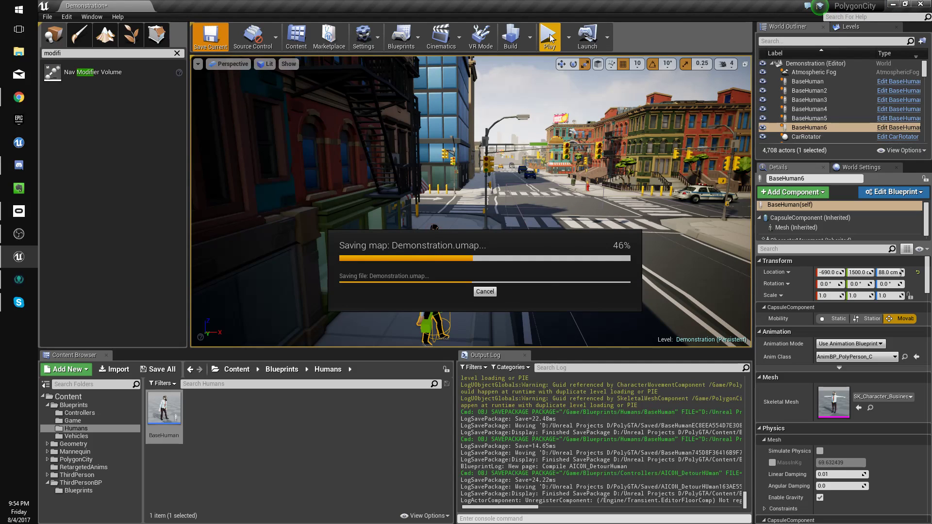
# Playtest the level to check how the pedestrians walk, stop the session, and save the Demonstration map.
pyautogui.click(550, 38)
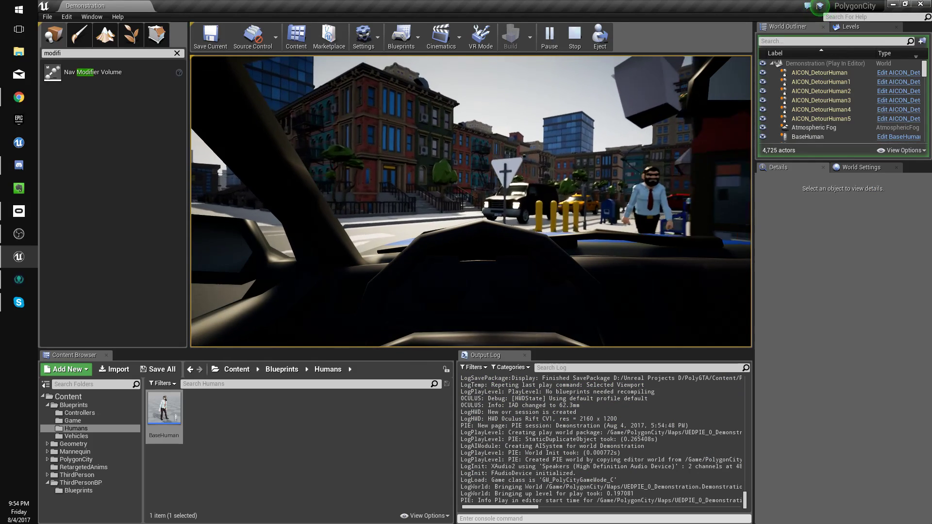
pyautogui.press('Escape')
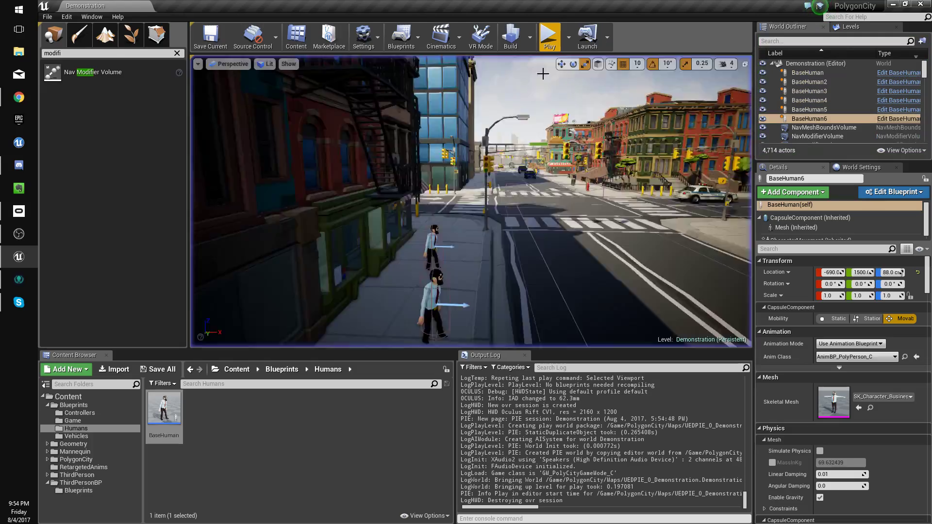
pyautogui.moveTo(471, 201); pyautogui.dragTo(578, 243, button='right')
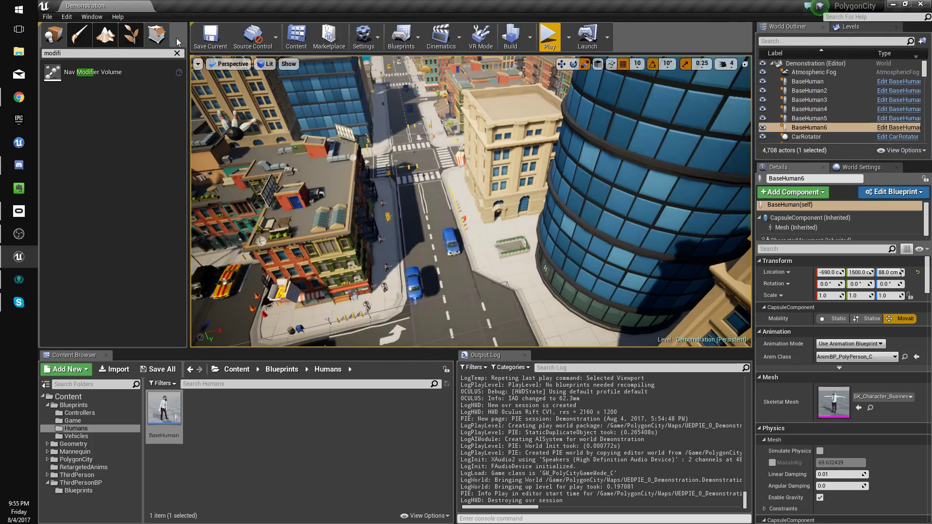
pyautogui.click(211, 42)
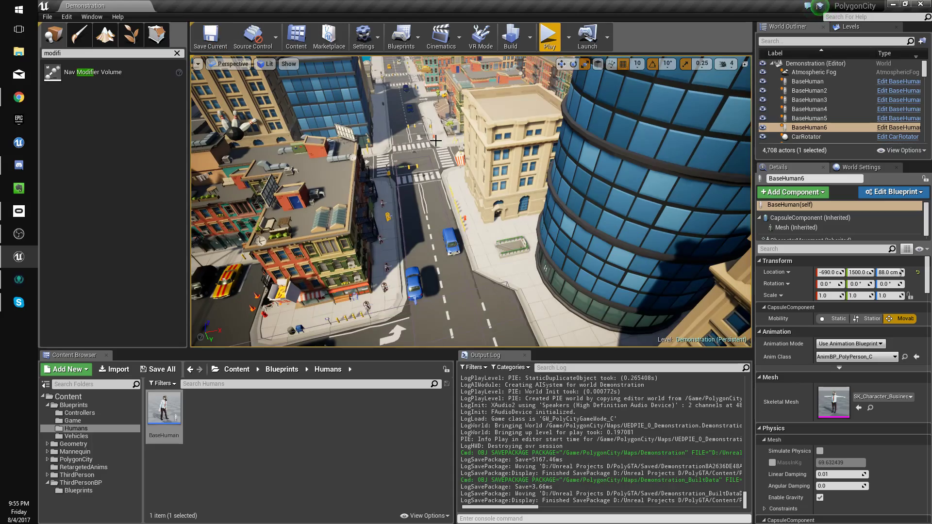
# Playtest the level again, driving the car along the sidewalk and around the intersection to observe the pedestrians, and stop the session.
pyautogui.press('w')
pyautogui.moveTo(471, 201)
pyautogui.mouseDown(button='right')
pyautogui.moveTo(440, 201)
pyautogui.moveTo(422, 214)
pyautogui.moveTo(486, 217)
pyautogui.moveTo(487, 203)
pyautogui.mouseUp(button='right')
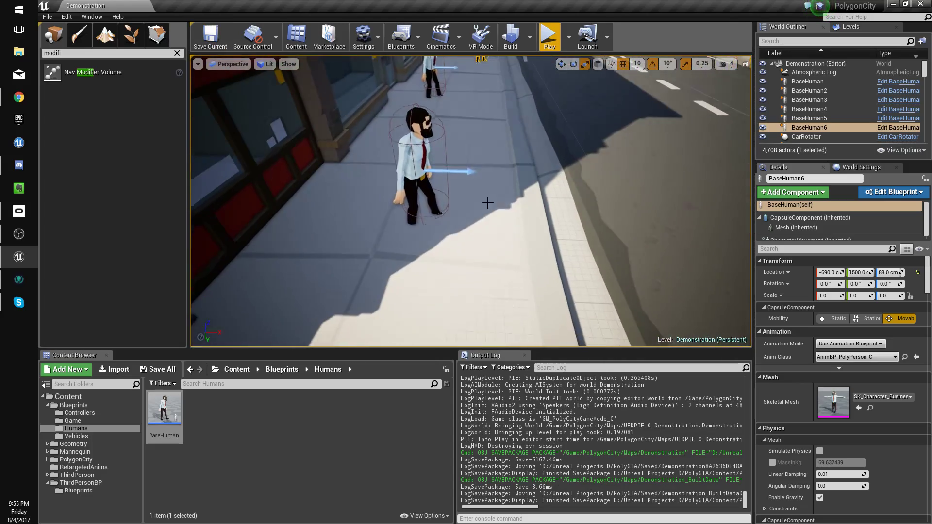
pyautogui.click(550, 44)
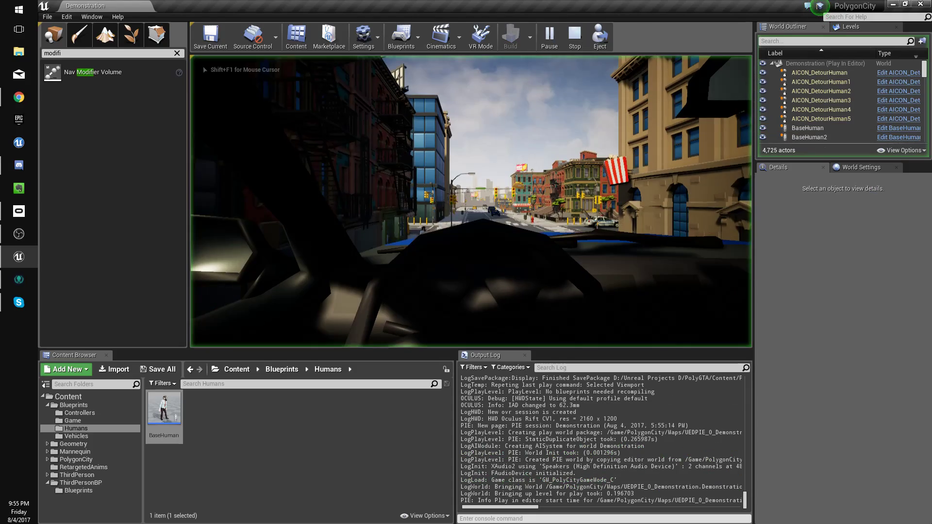
pyautogui.press('w')
pyautogui.press('d')
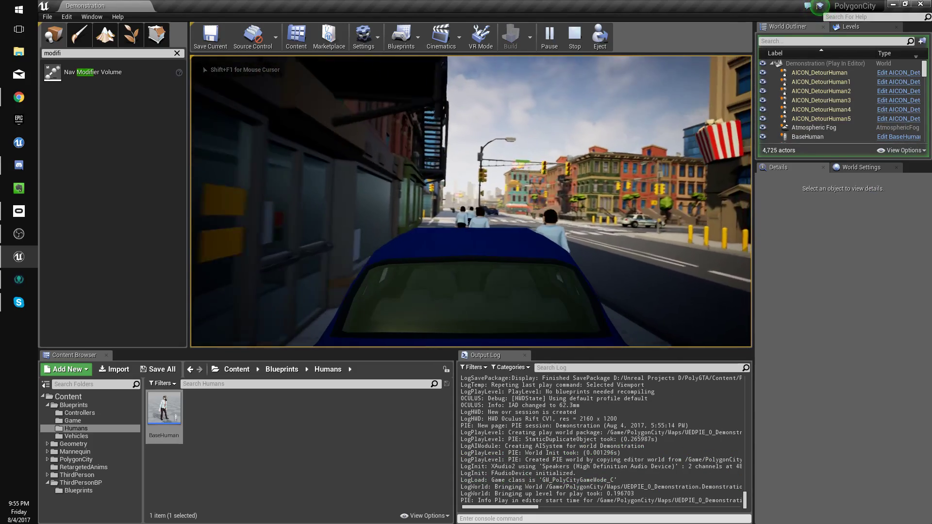
pyautogui.press('a')
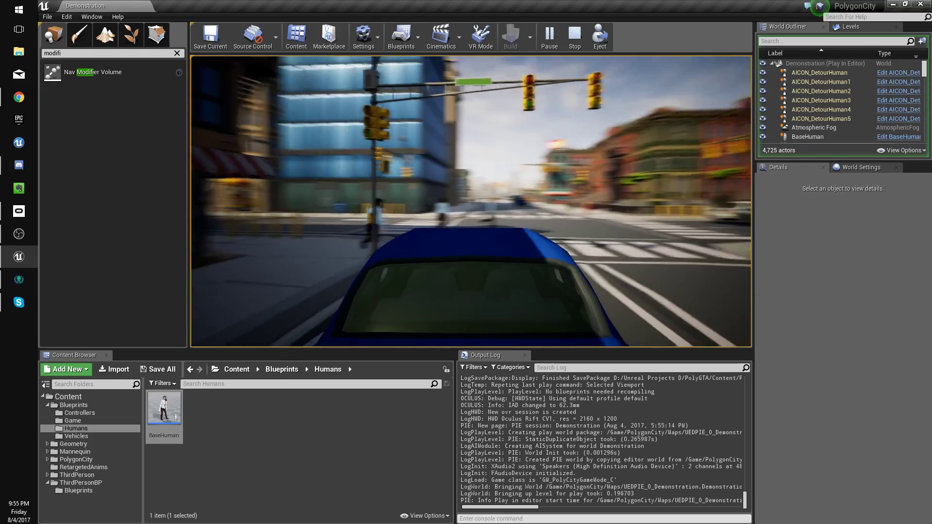
pyautogui.press('a')
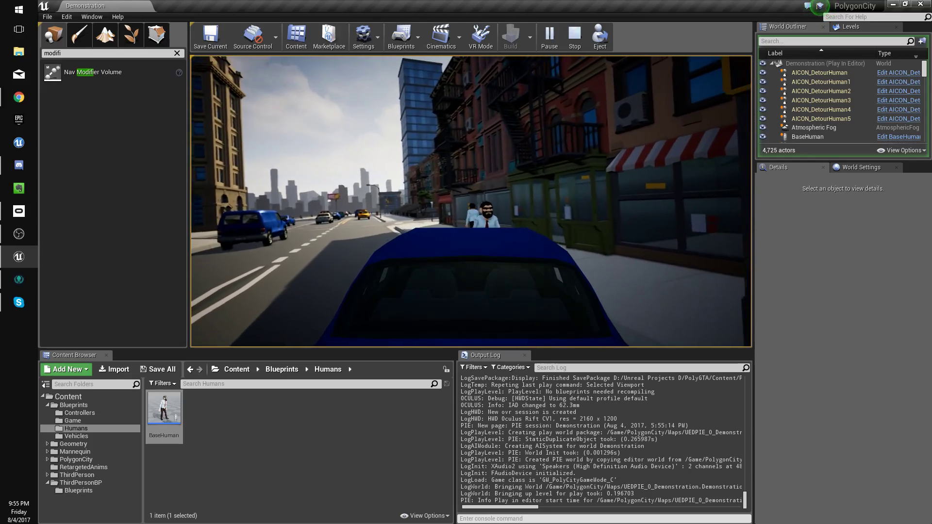
pyautogui.press('d')
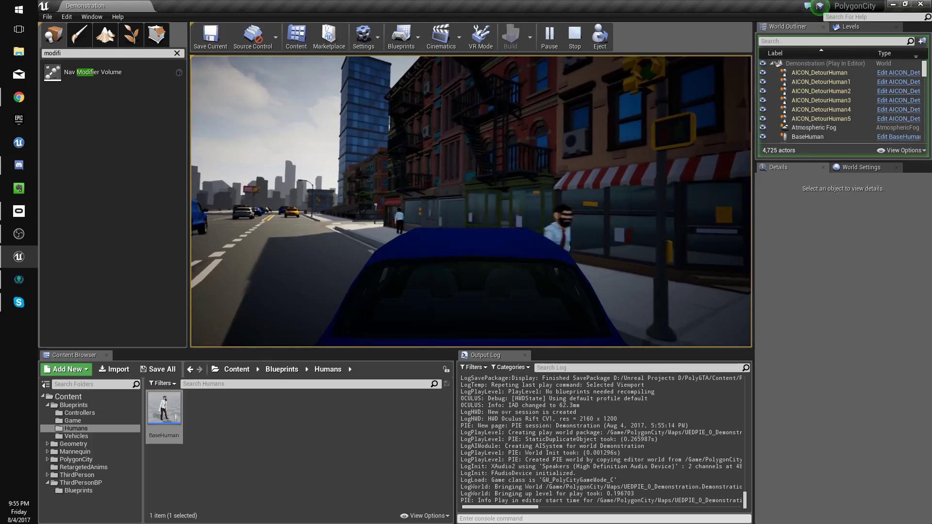
pyautogui.press('Escape')
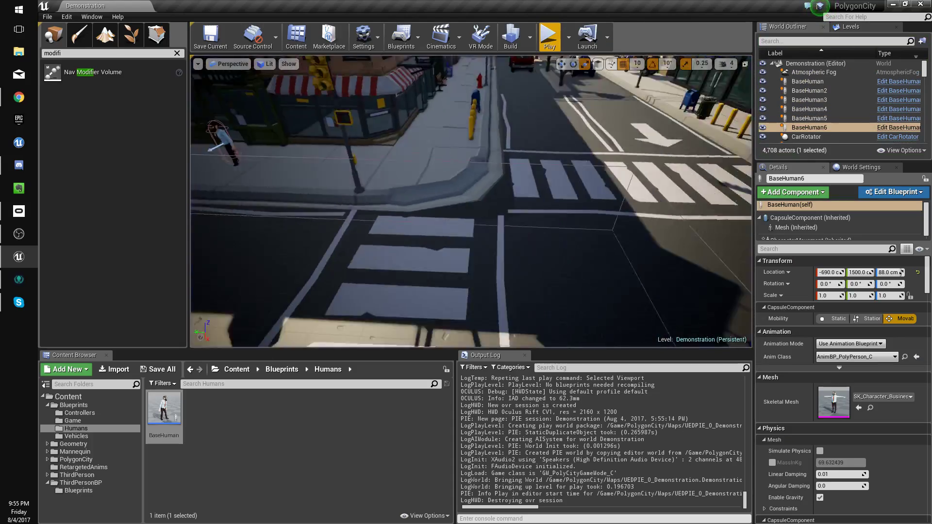
# Save the Demonstration level with the city block viewed from above.
pyautogui.press('s')
pyautogui.moveTo(471, 202); pyautogui.dragTo(423, 170, button='right')
pyautogui.click(214, 39)
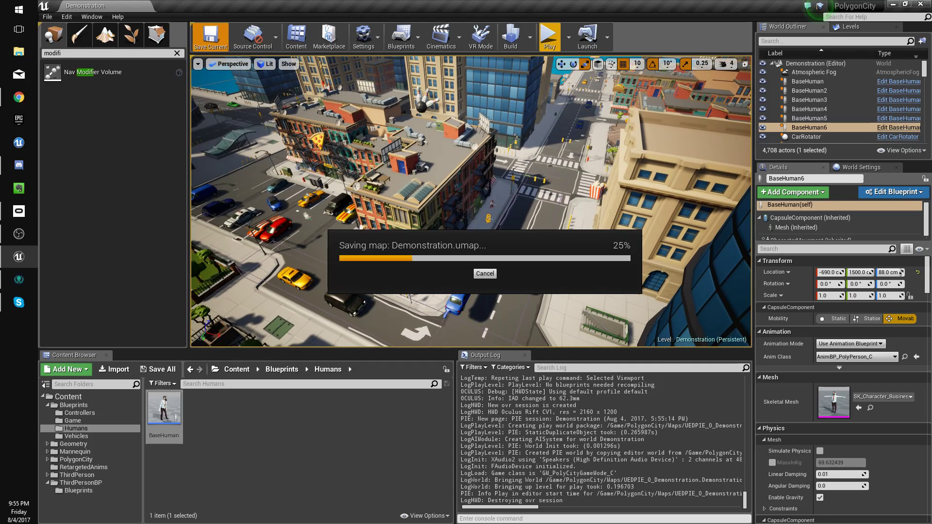